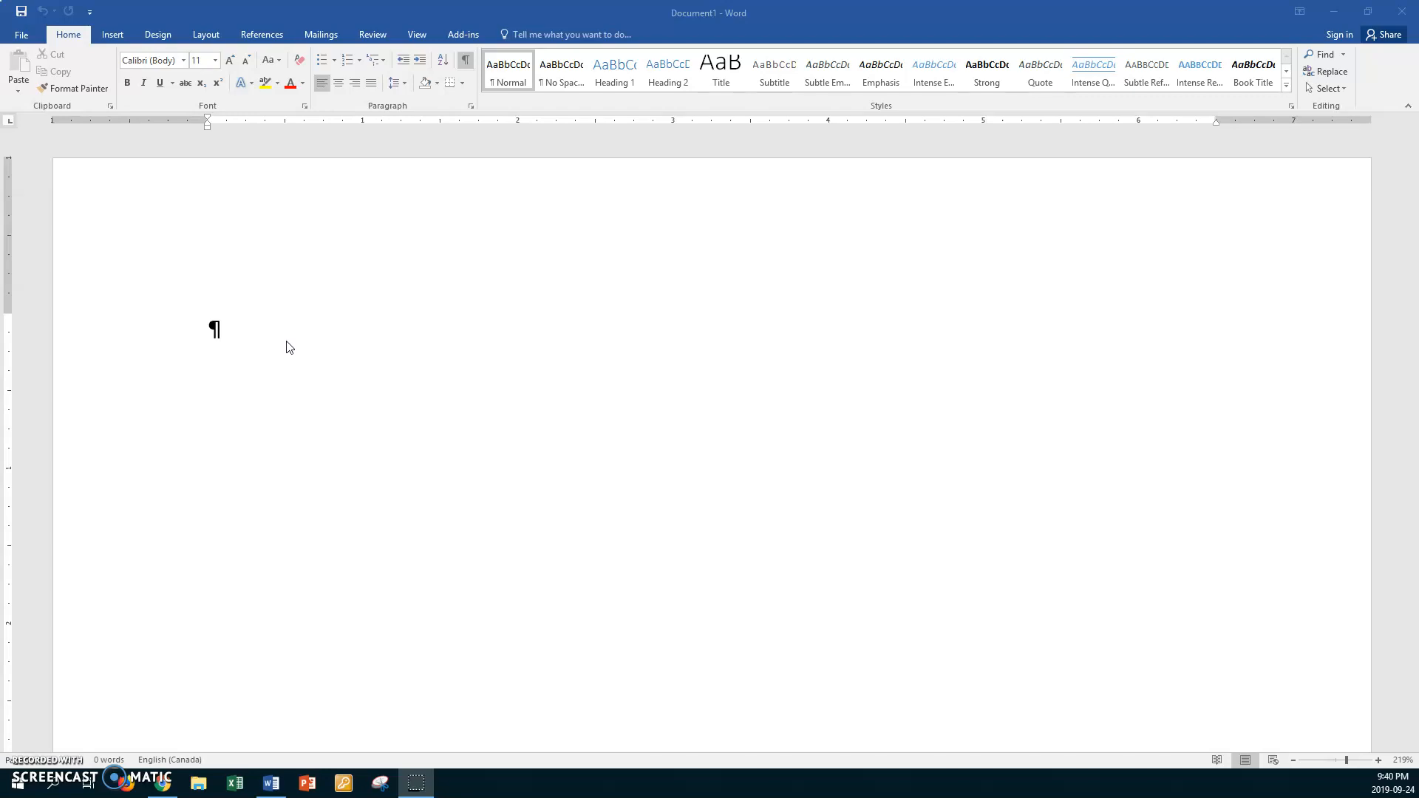
Apply the No Spacing style and enter the heading "Exercise 2, Tools" followed by two new lines.
{"action": "left_click", "coordinate": [254, 328]}
{"action": "left_click", "coordinate": [560, 76]}
{"action": "left_click", "coordinate": [559, 76]}
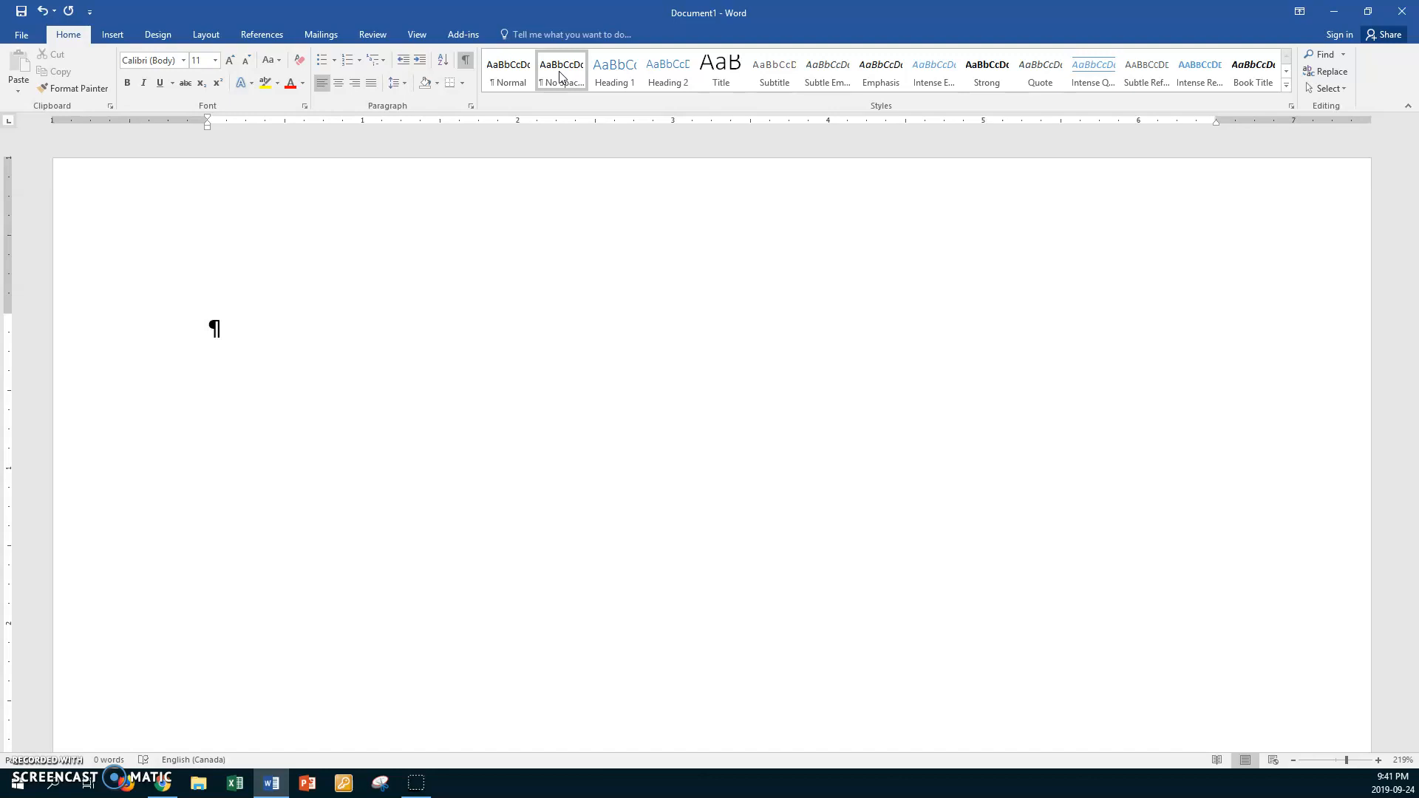
{"action": "type", "text": "Exercise"}
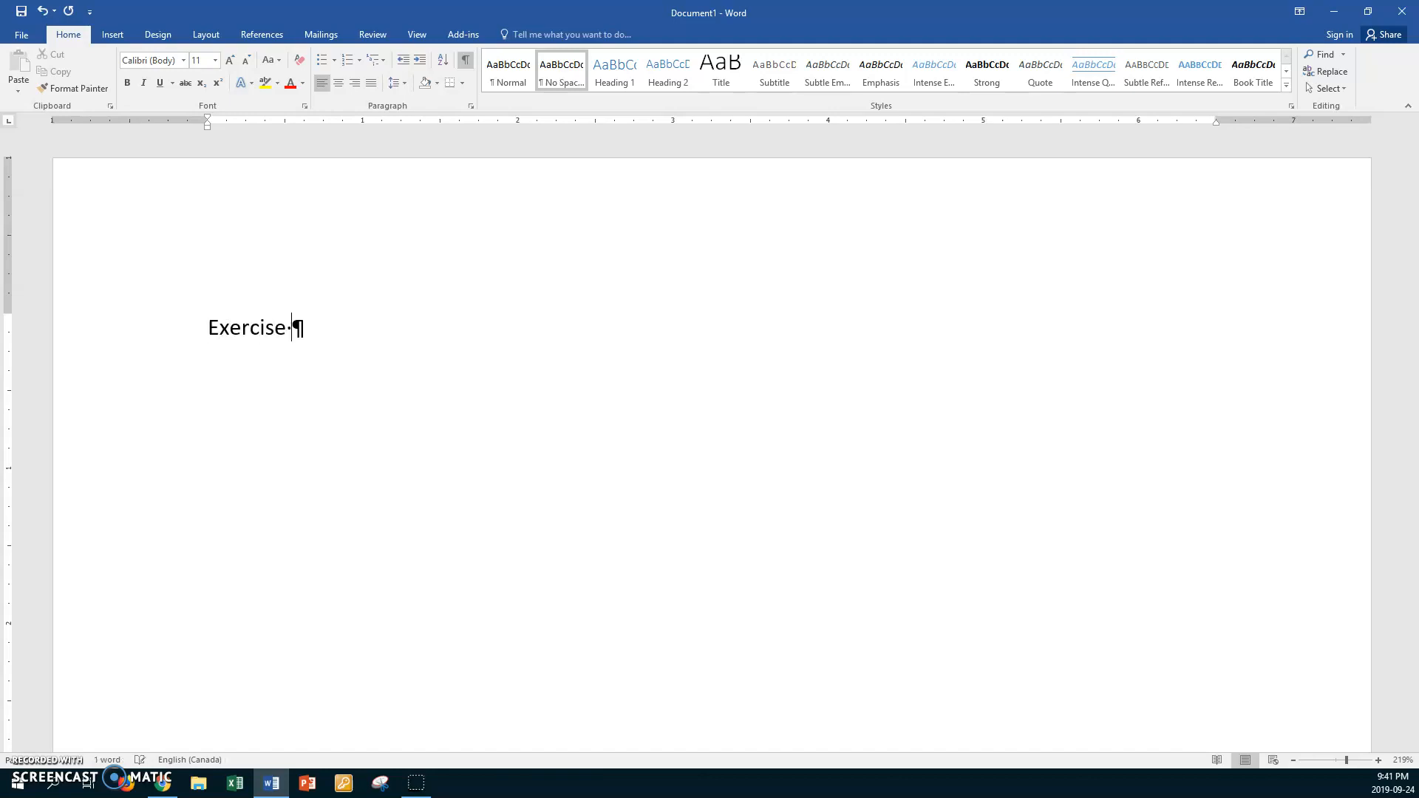
{"action": "type", "text": " 2, Tools"}
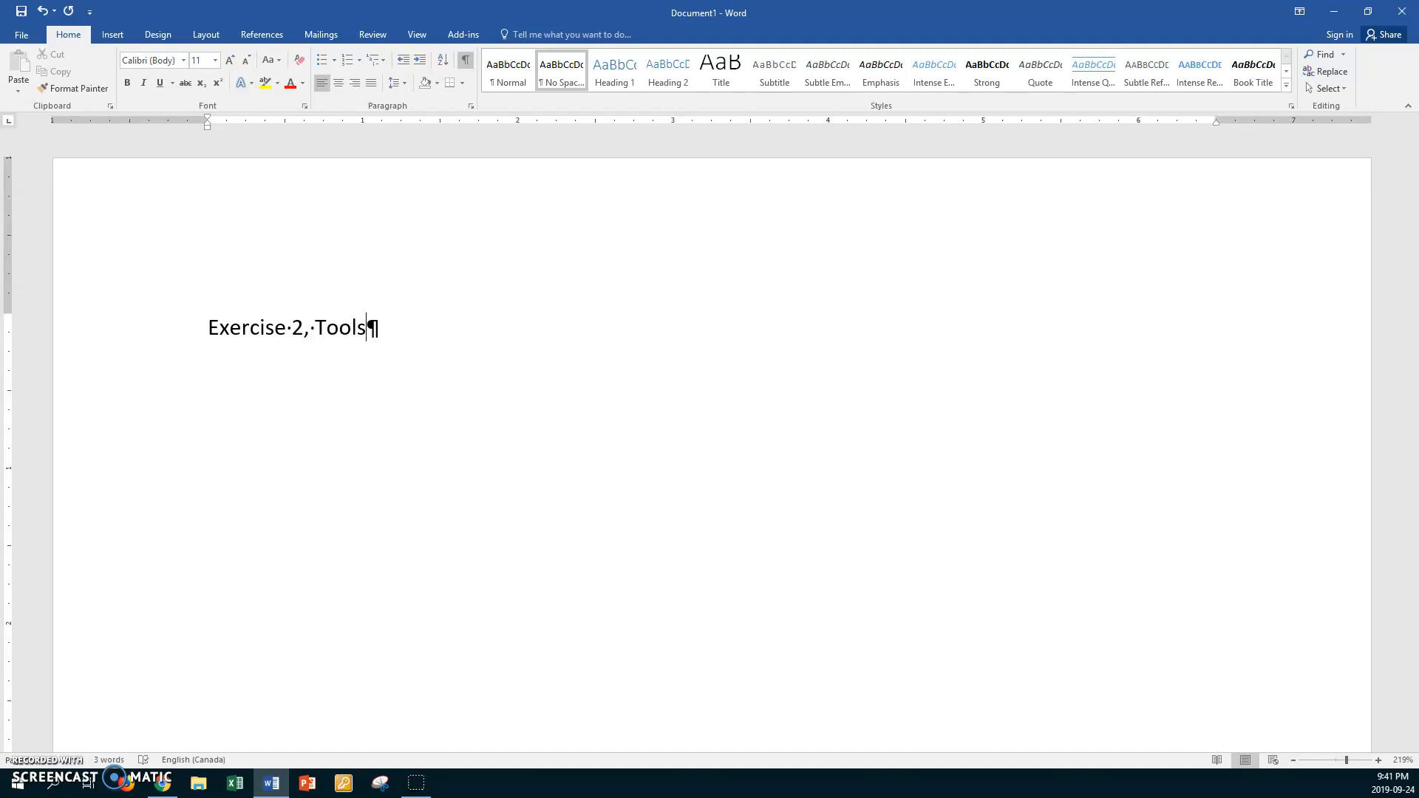
{"action": "key", "text": "Return"}
{"action": "key", "text": "Return"}
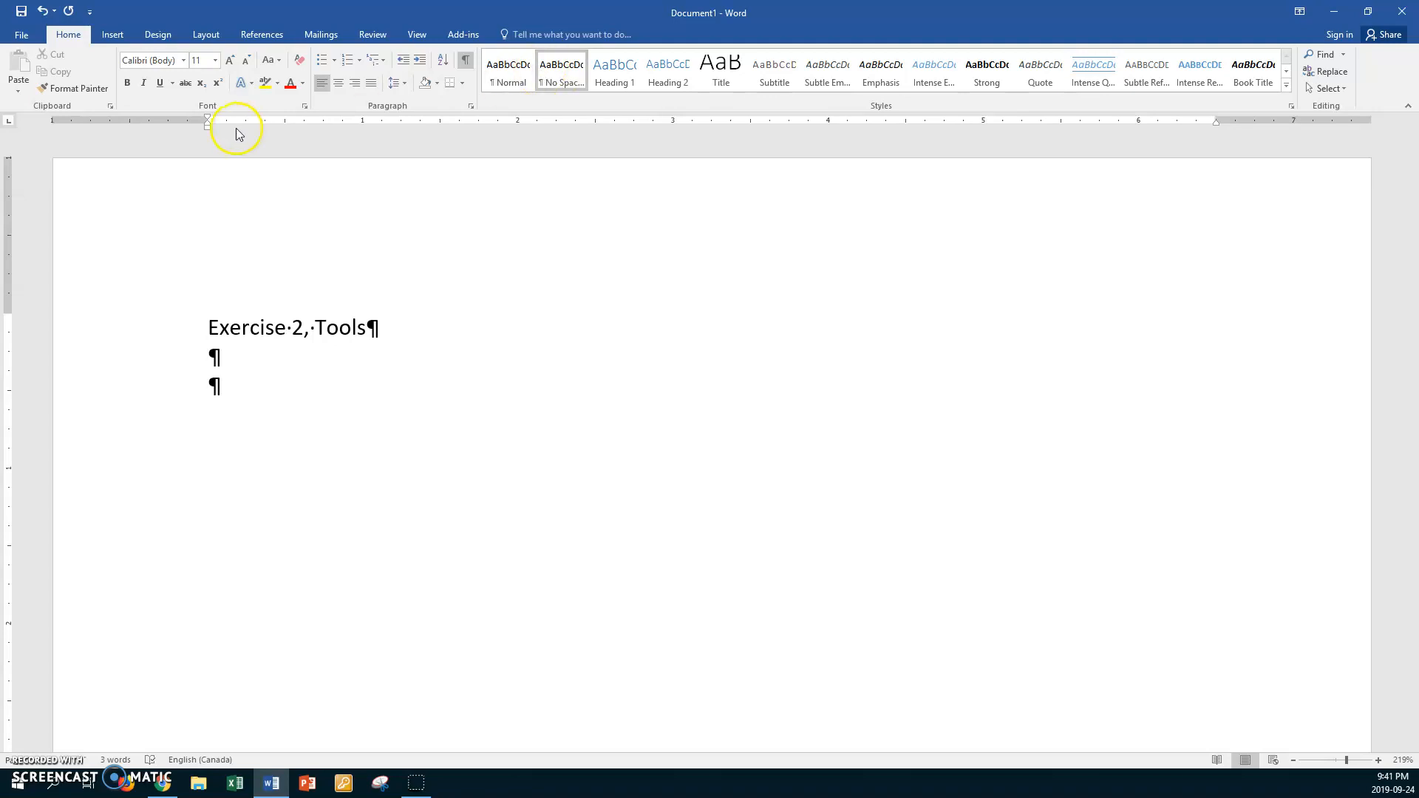
Start saving a copy on this computer and browse to the Tabs folder inside ICTA Slot 4 on the D: drive.
{"action": "left_click", "coordinate": [26, 36]}
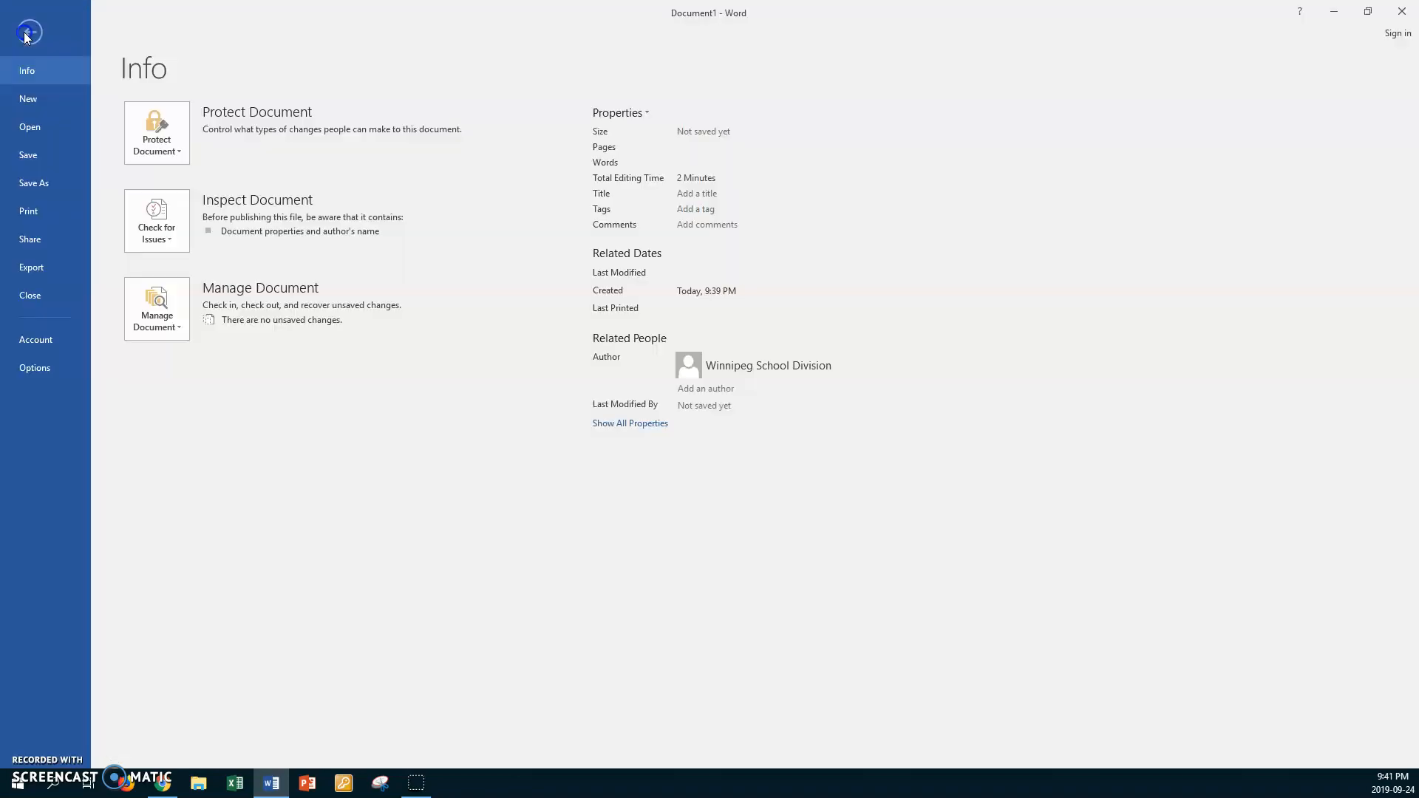
{"action": "left_click", "coordinate": [30, 186]}
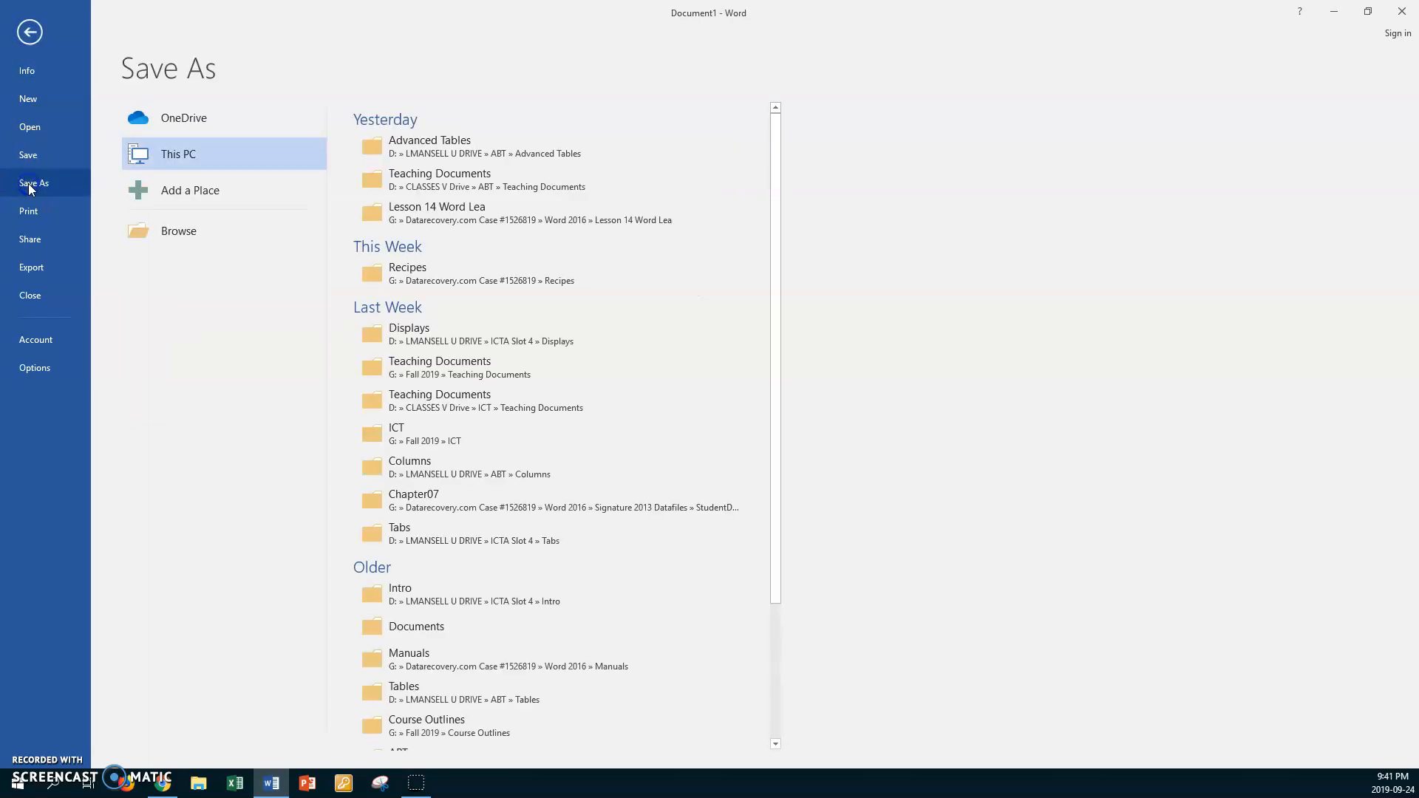
{"action": "left_click", "coordinate": [186, 230]}
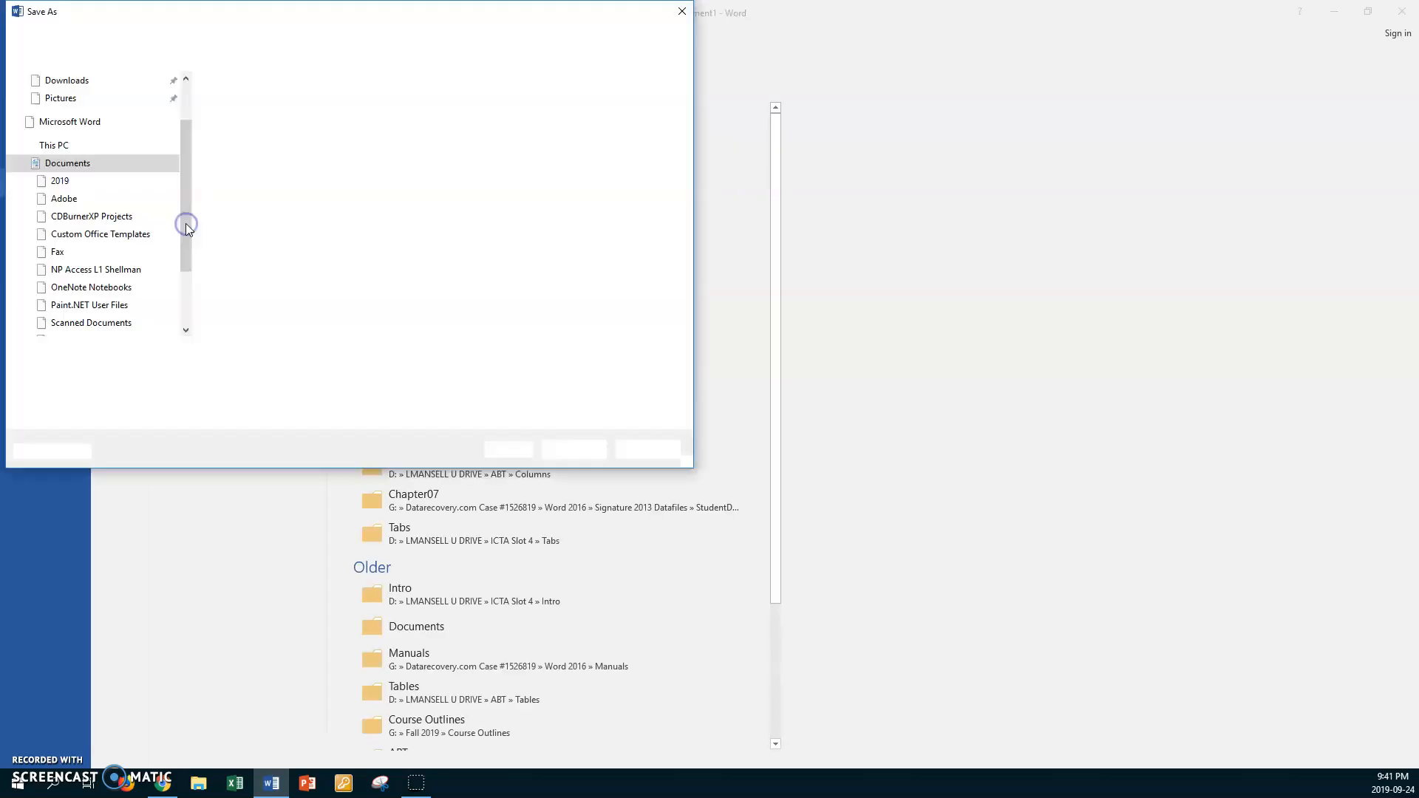
{"action": "left_click_drag", "start_coordinate": [186, 207], "coordinate": [185, 266]}
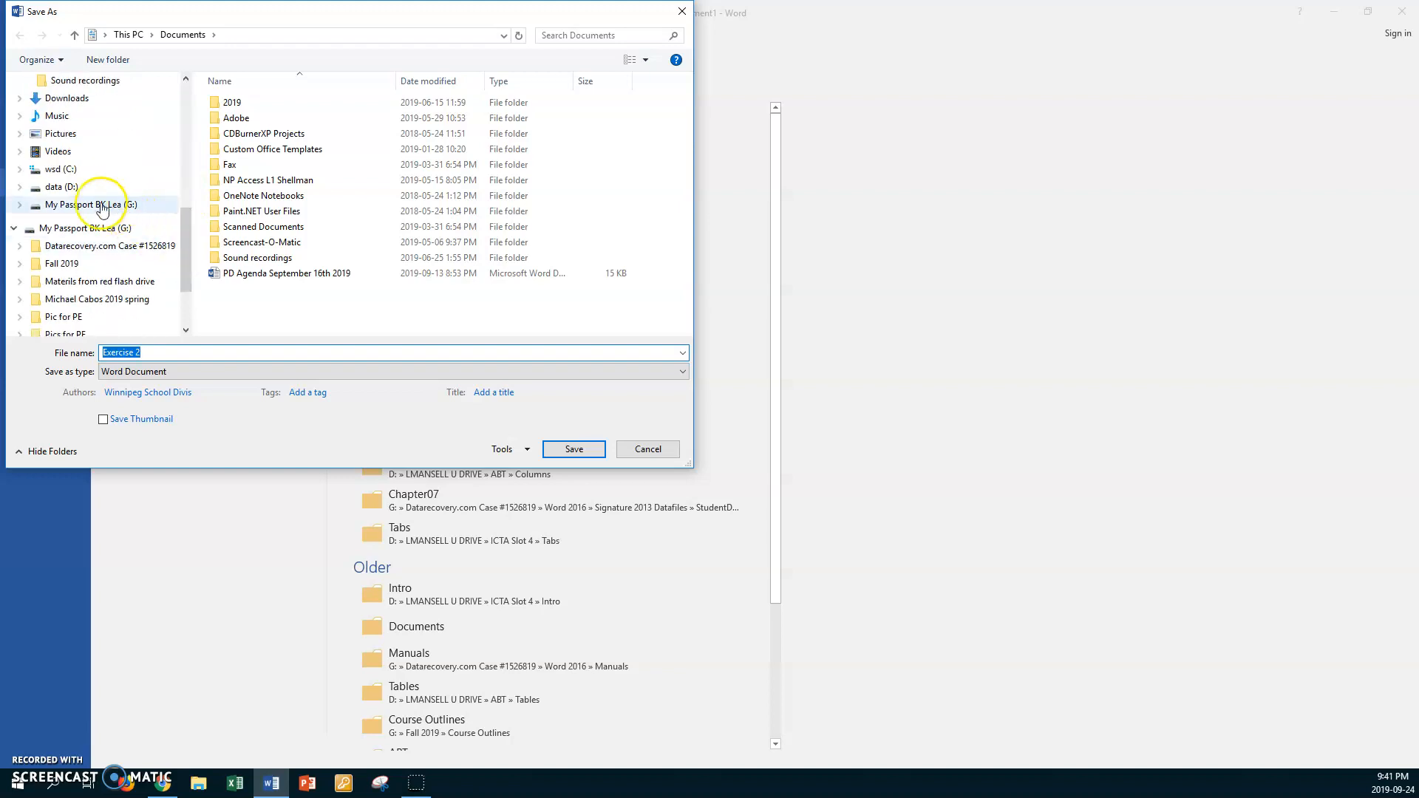
{"action": "left_click", "coordinate": [70, 187]}
{"action": "double_click", "coordinate": [216, 133]}
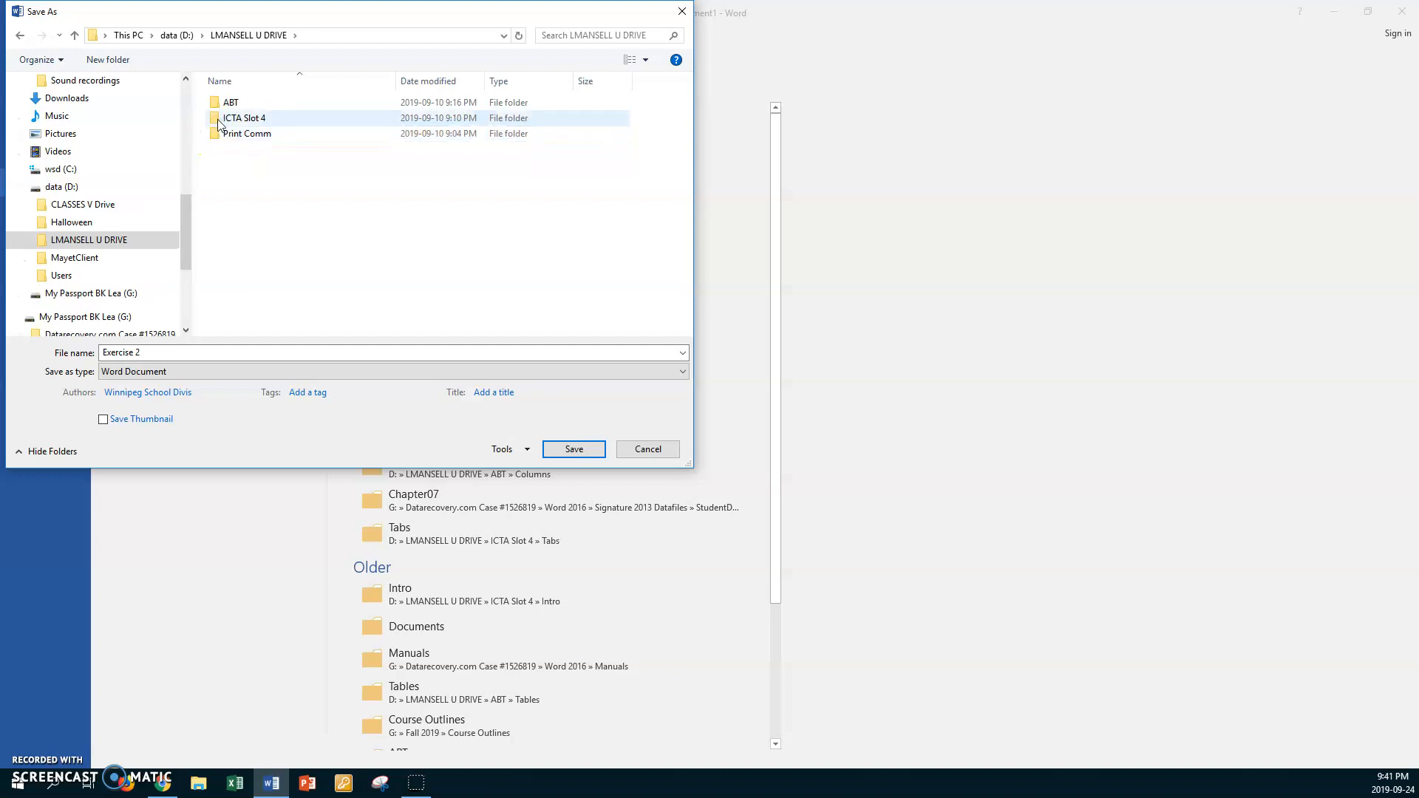
{"action": "double_click", "coordinate": [217, 119]}
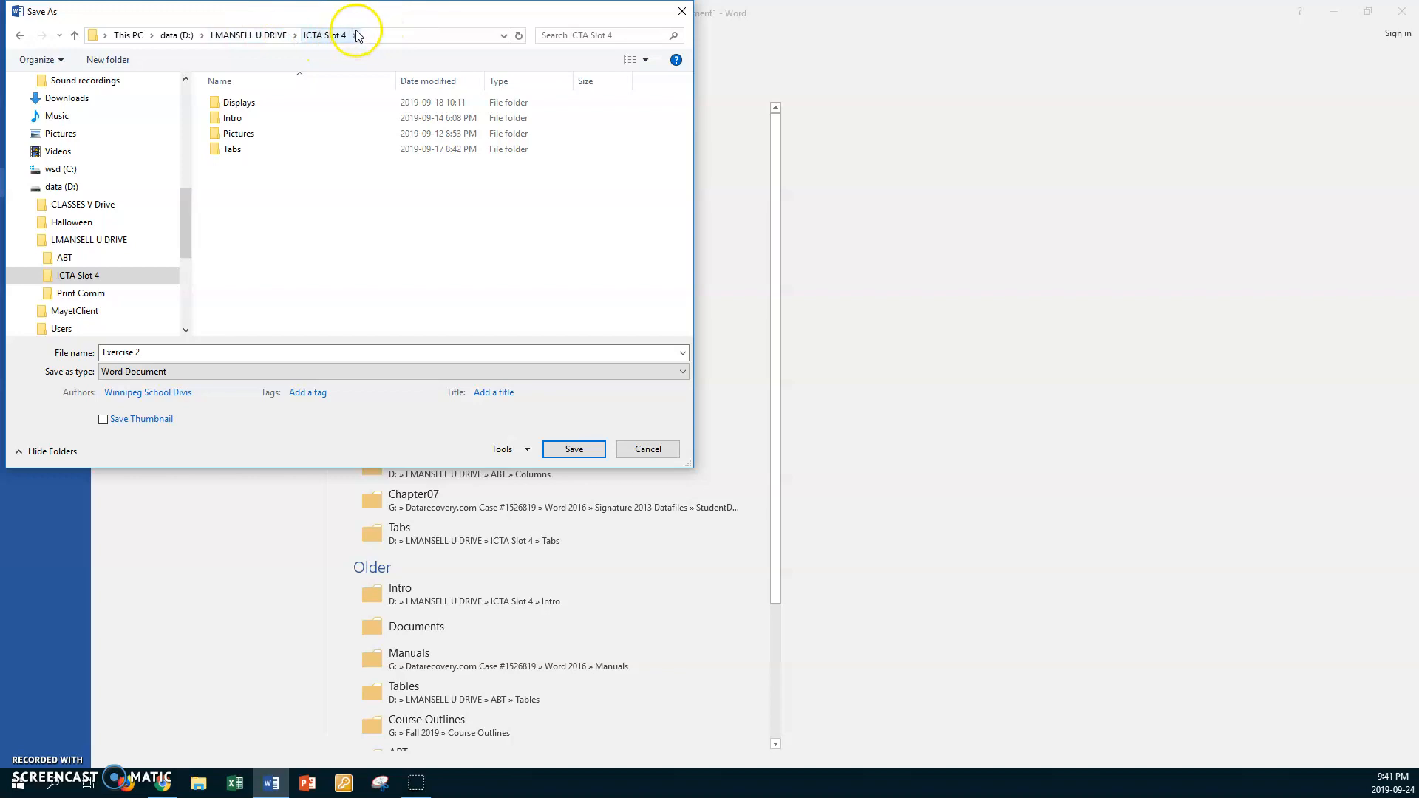
{"action": "double_click", "coordinate": [216, 151]}
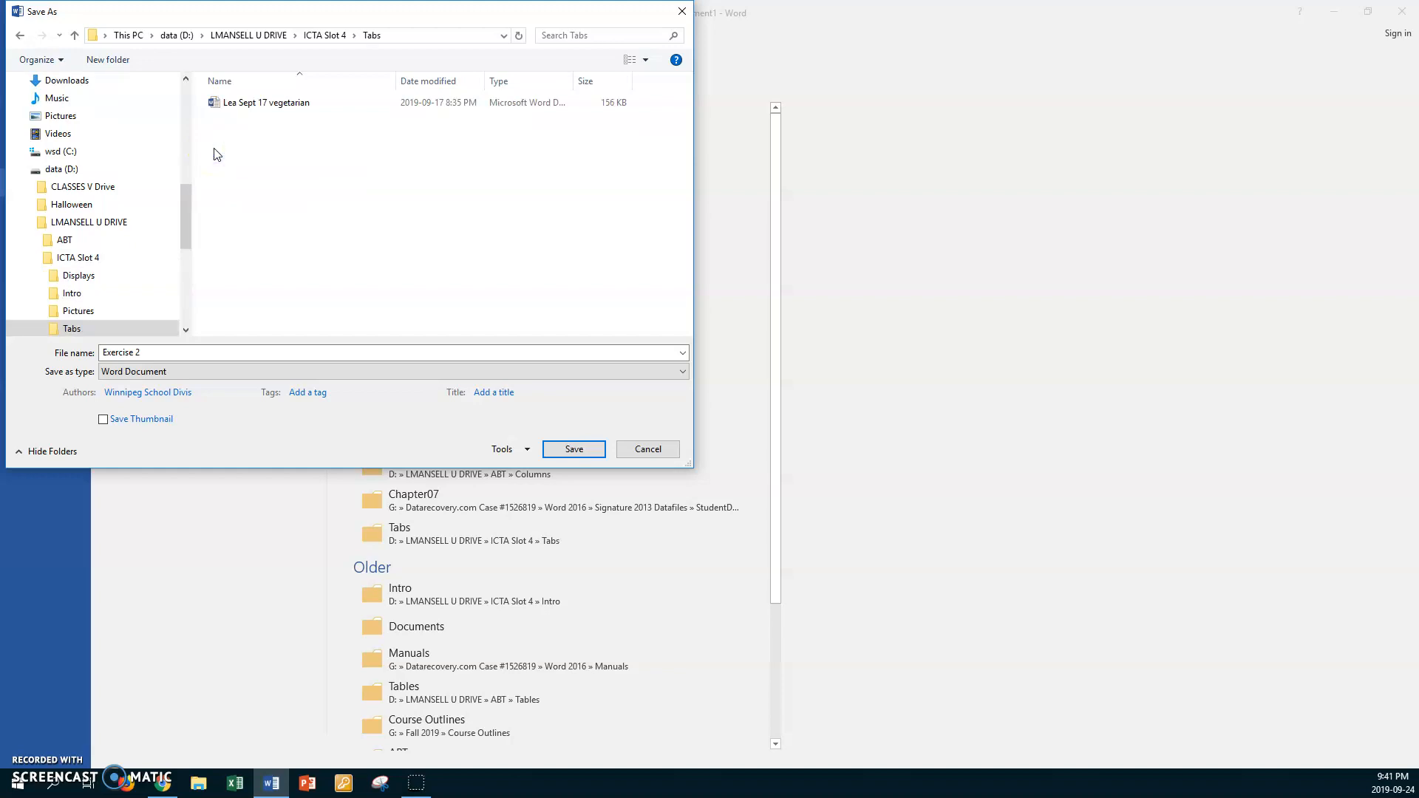
Name the file with the author's first name followed by "Sept 24 Exercise 2 Tools" and save it as a Word document.
{"action": "left_click", "coordinate": [172, 352]}
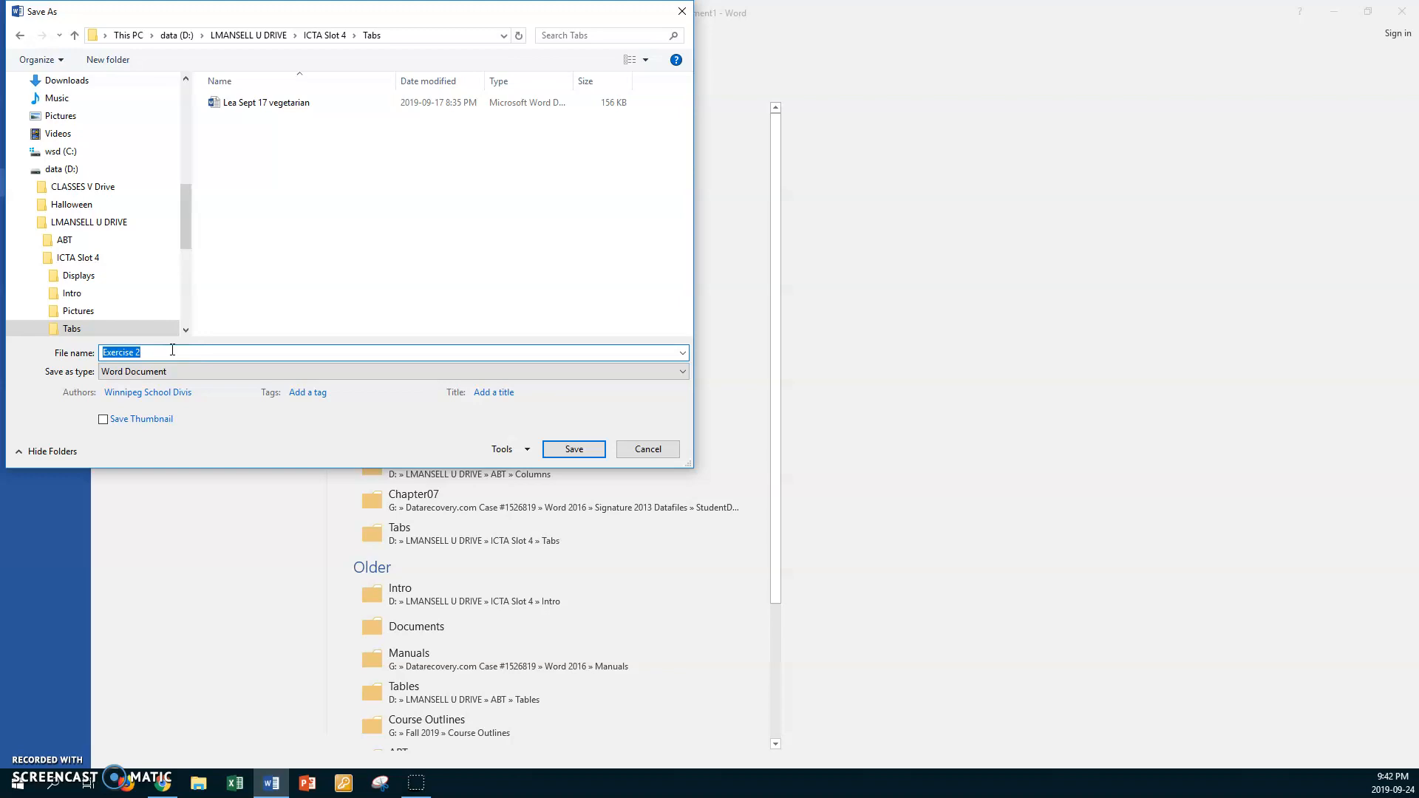
{"action": "key", "text": "Home"}
{"action": "type", "text": "Lea Sept 24"}
{"action": "left_click", "coordinate": [195, 350]}
{"action": "left_click_drag", "start_coordinate": [194, 349], "coordinate": [151, 358]}
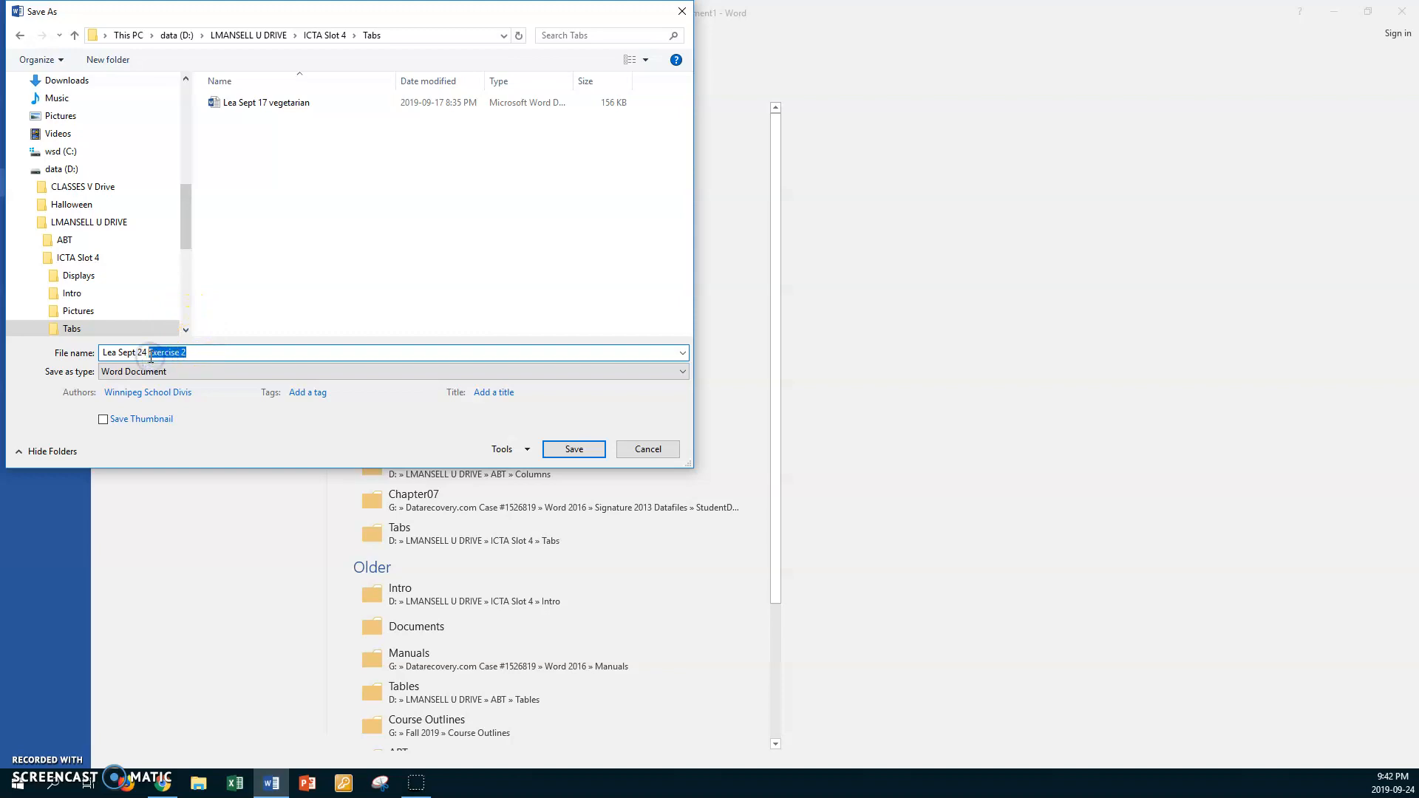
{"action": "left_click", "coordinate": [199, 351]}
{"action": "type", "text": "Tools"}
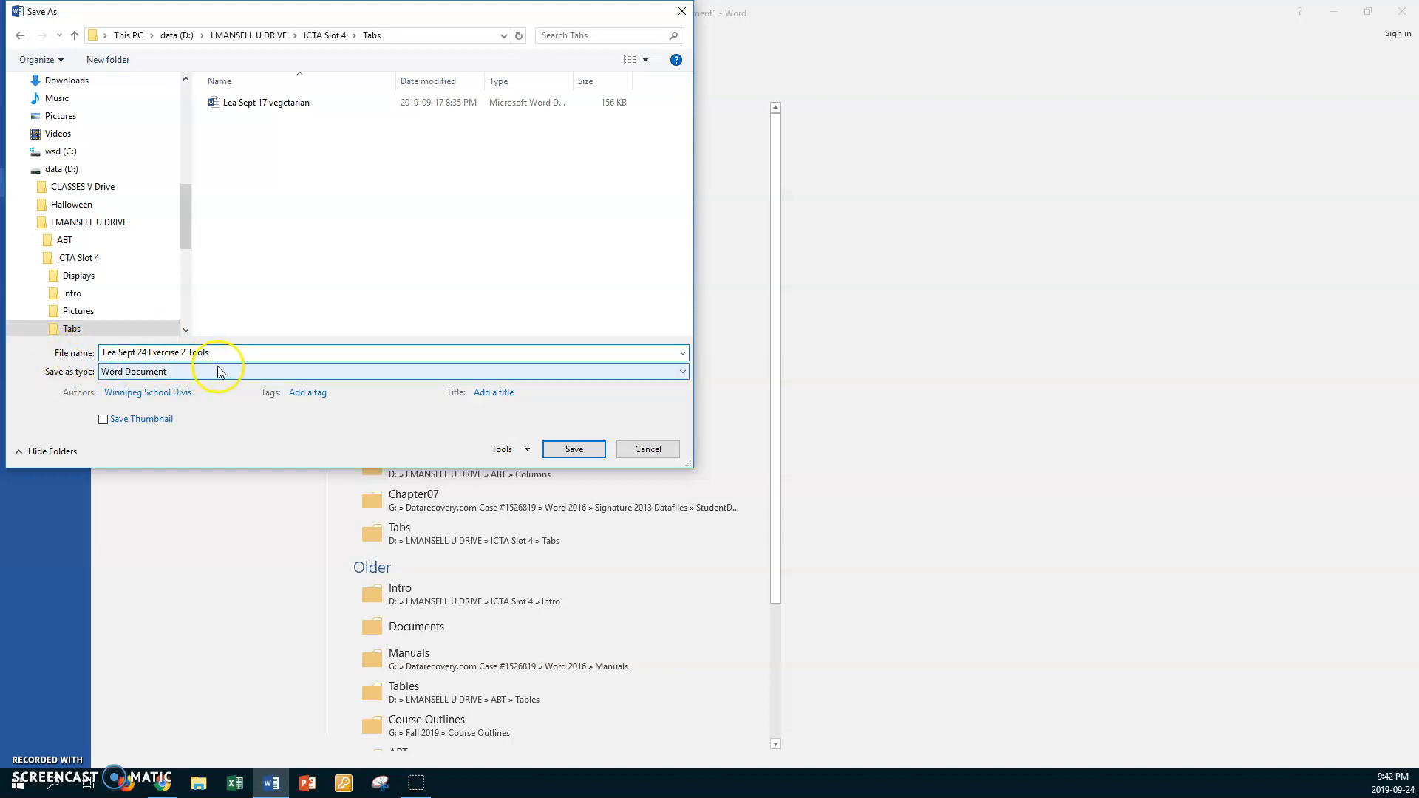
{"action": "left_click", "coordinate": [562, 451]}
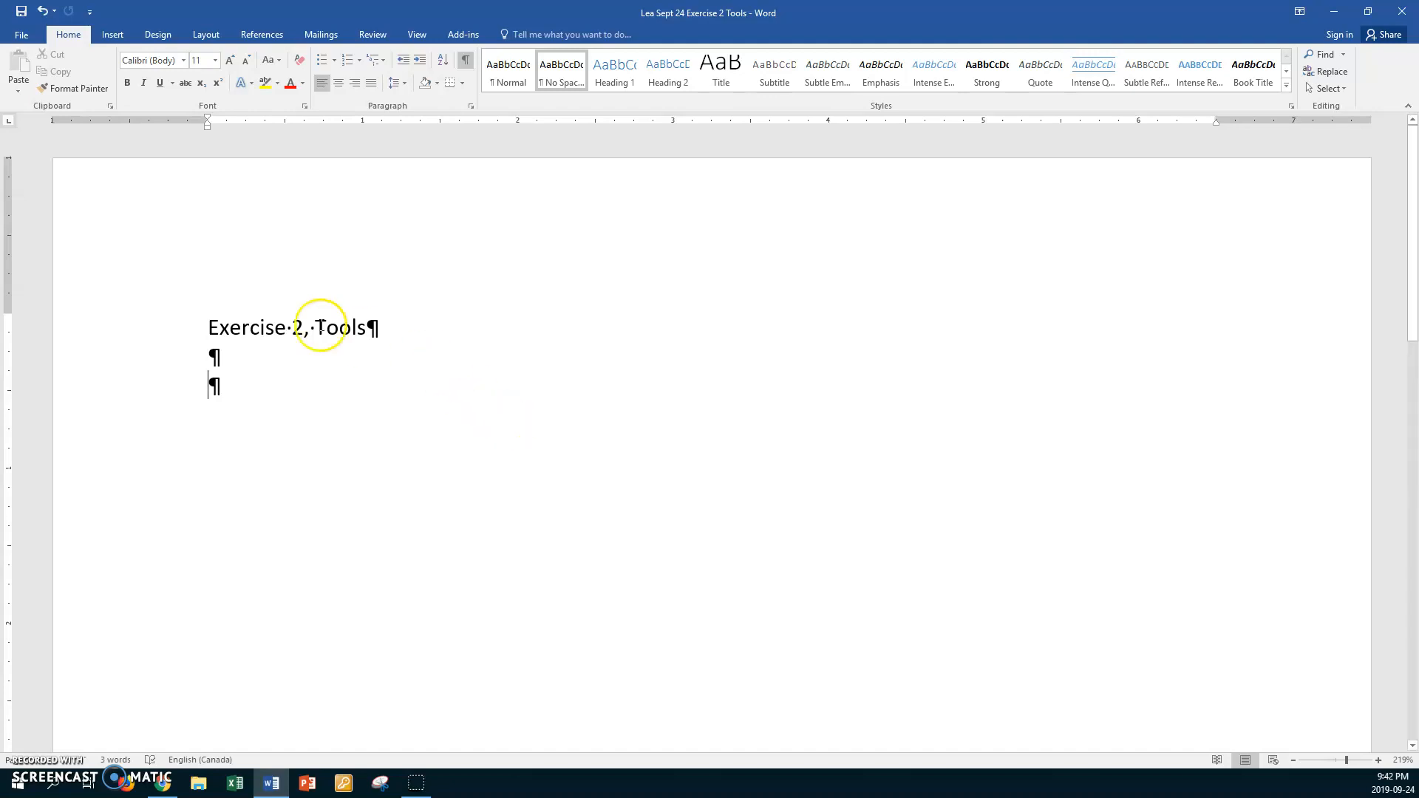
Set a right tab stop at 2 inches, a left tab stop at 3.5 inches and a decimal tab stop at 6 inches.
{"action": "left_click", "coordinate": [8, 123]}
{"action": "left_click", "coordinate": [8, 123]}
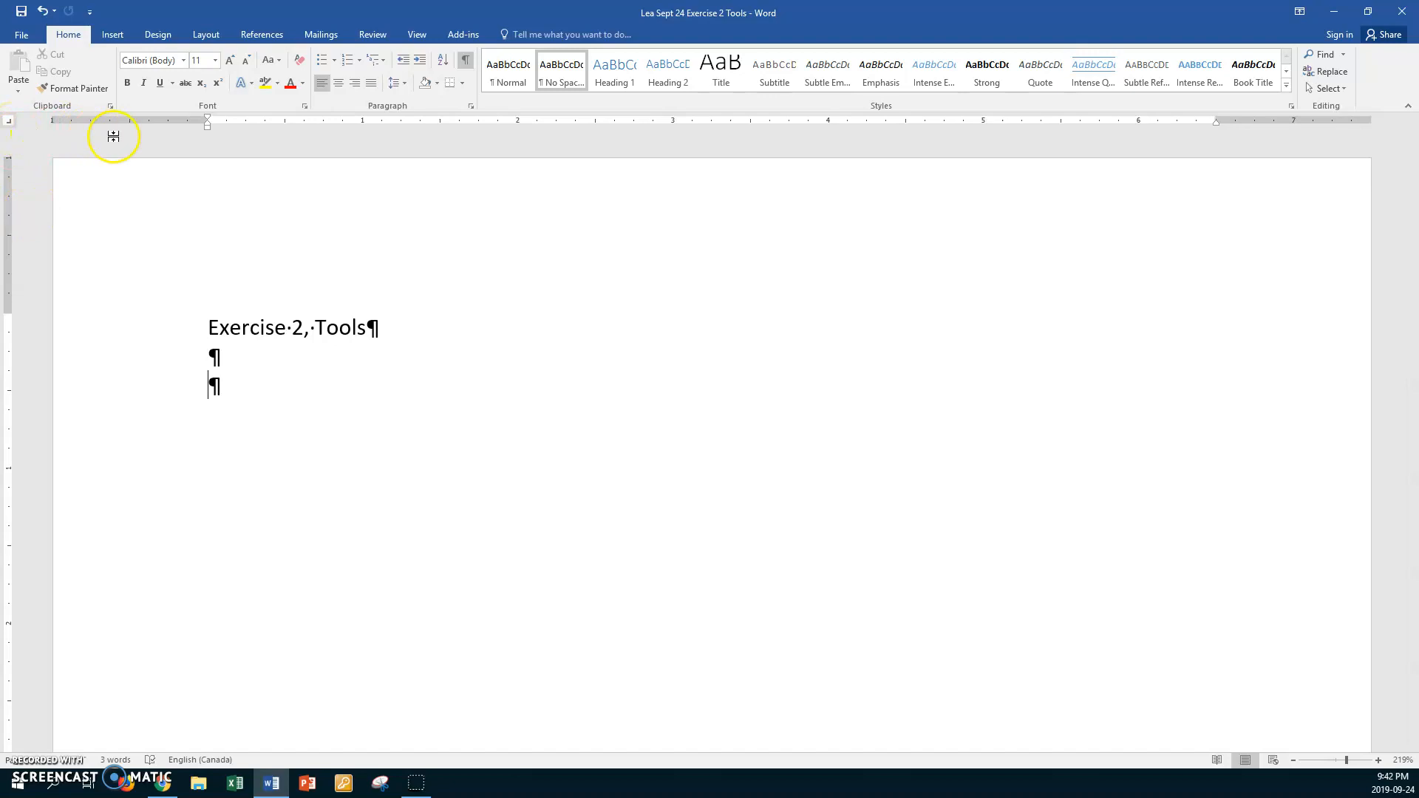
{"action": "left_click", "coordinate": [518, 122]}
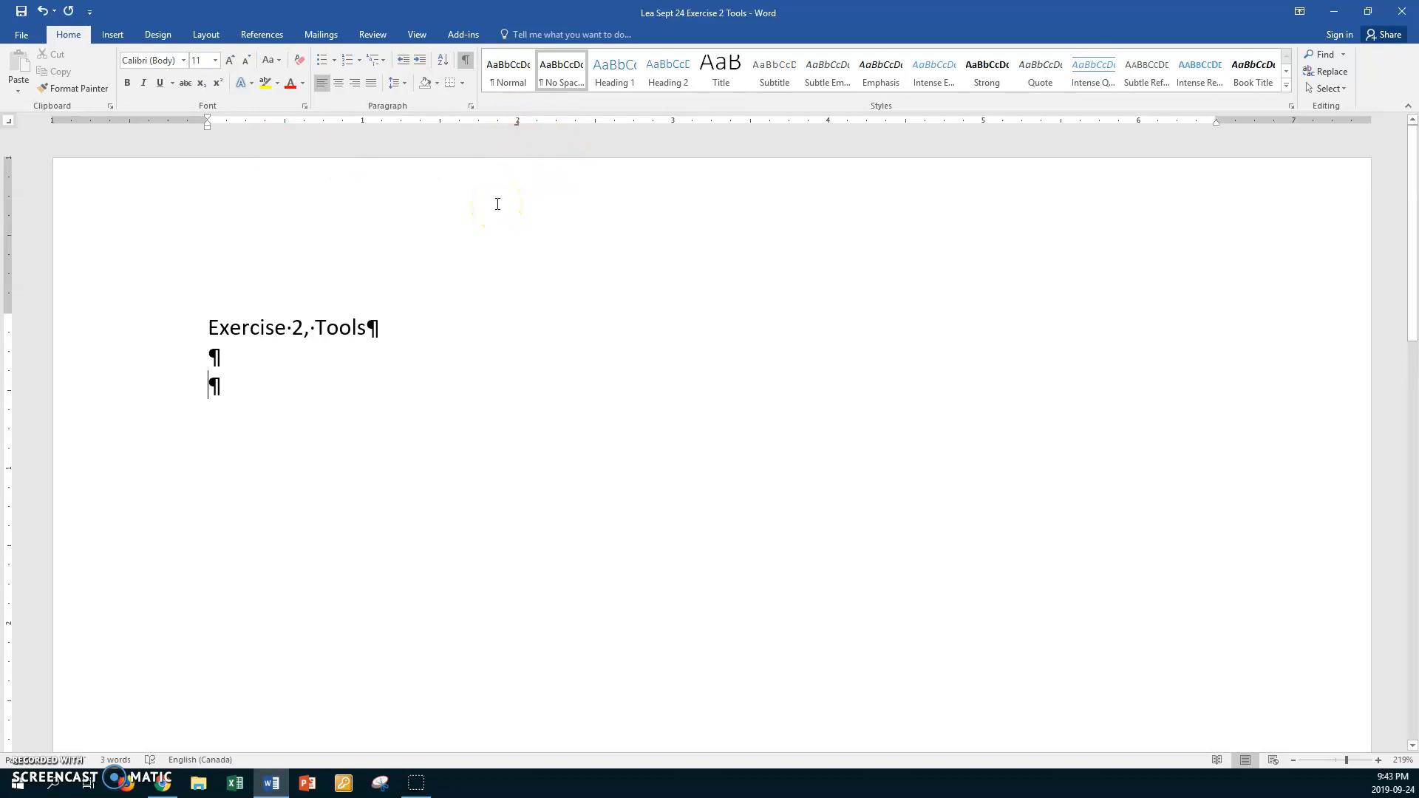
{"action": "left_click", "coordinate": [10, 123]}
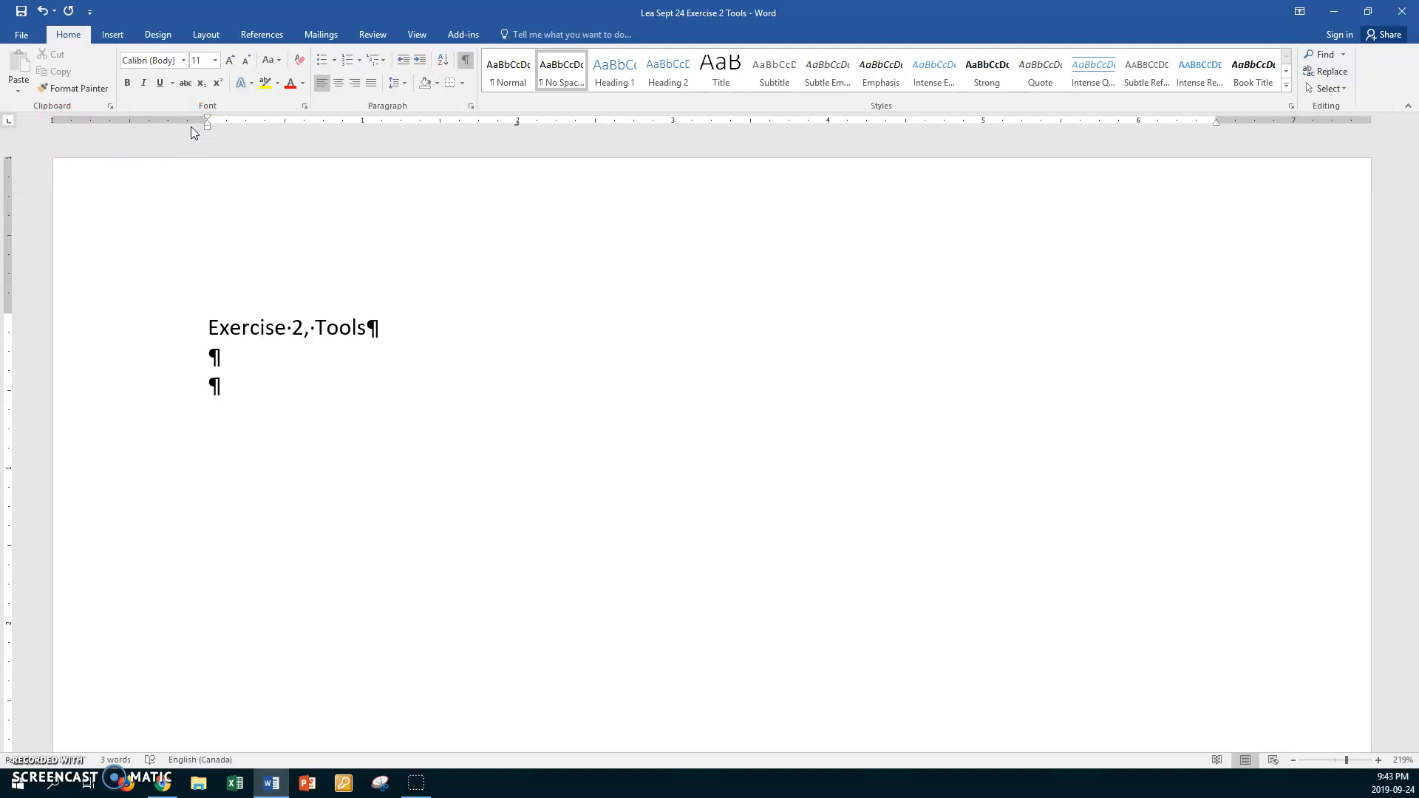
{"action": "left_click", "coordinate": [751, 122]}
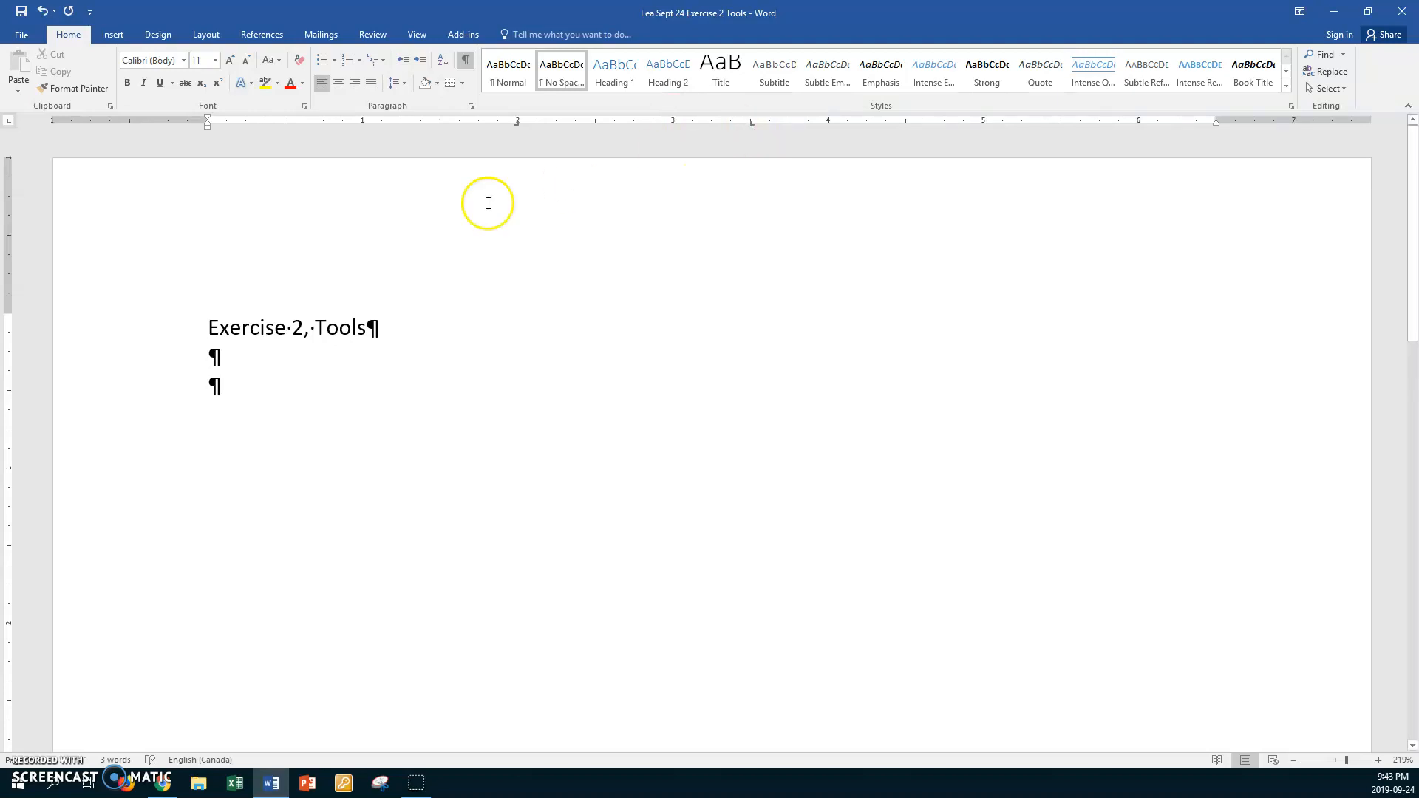
{"action": "left_click", "coordinate": [10, 125]}
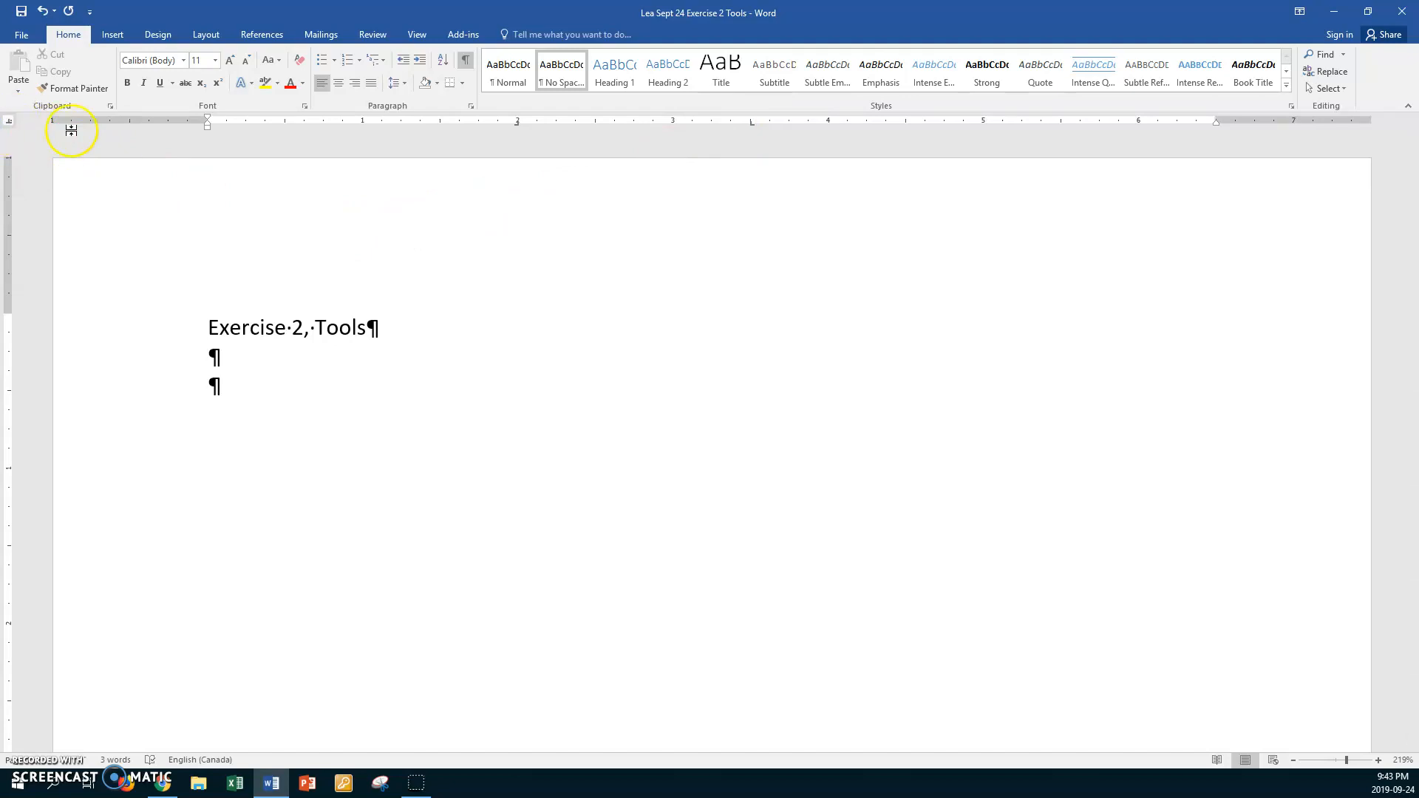
{"action": "left_click", "coordinate": [1139, 122]}
Enter the first tabbed row with 460, 1" and $0.09, ending with a new line.
{"action": "key", "text": "Tab"}
{"action": "type", "text": "460"}
{"action": "key", "text": "Tab"}
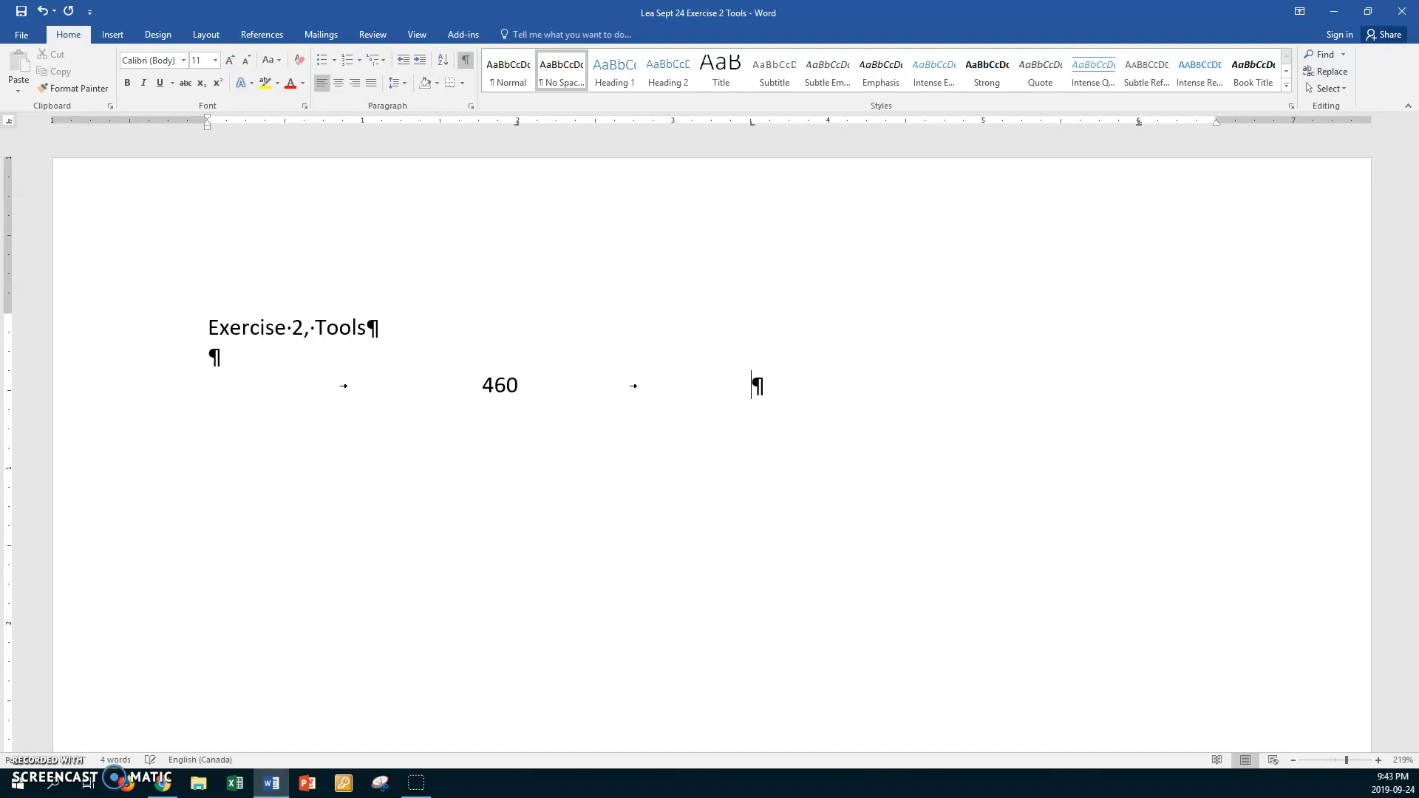
{"action": "type", "text": "!"}
{"action": "key", "text": "BackSpace"}
{"action": "type", "text": "1"}
{"action": "type", "text": "\""}
{"action": "key", "text": "Tab"}
{"action": "type", "text": "$0.09"}
{"action": "key", "text": "Return"}
Enter the second tabbed row with 12, Chainsaw and $325.75, ending with a new line.
{"action": "key", "text": "Tab"}
{"action": "type", "text": "12"}
{"action": "key", "text": "Tab"}
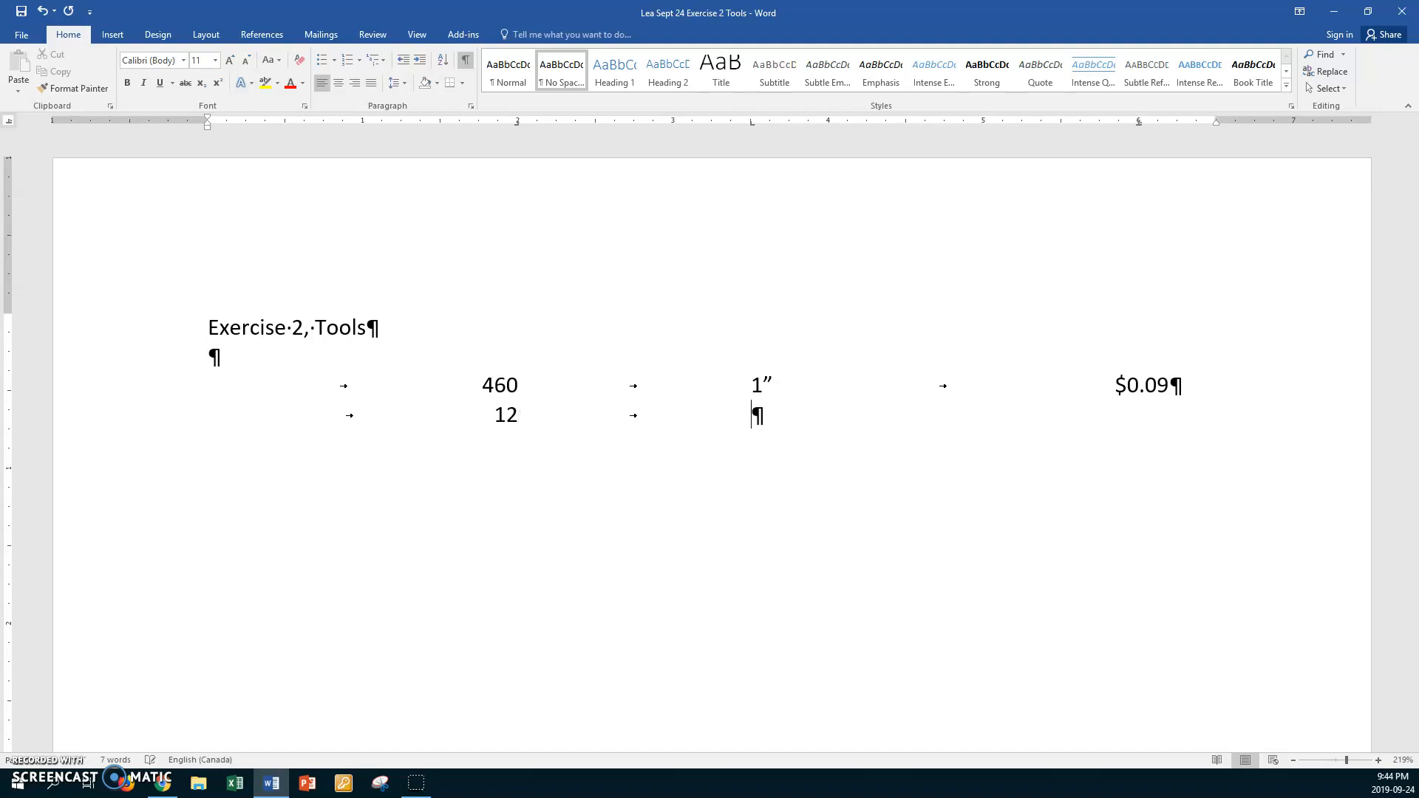
{"action": "type", "text": "Chainsaw"}
{"action": "key", "text": "Tab"}
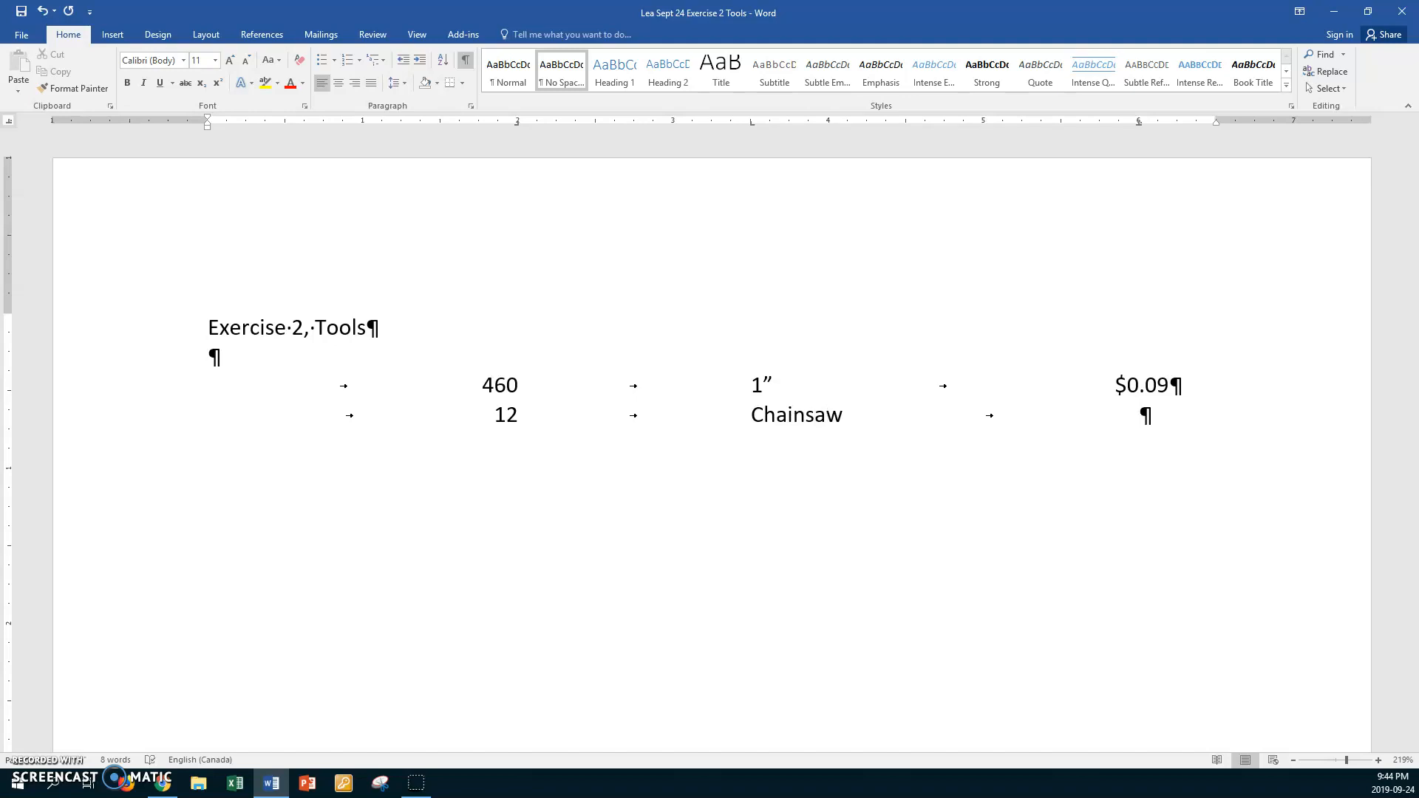
{"action": "type", "text": "$325.75"}
{"action": "key", "text": "Return"}
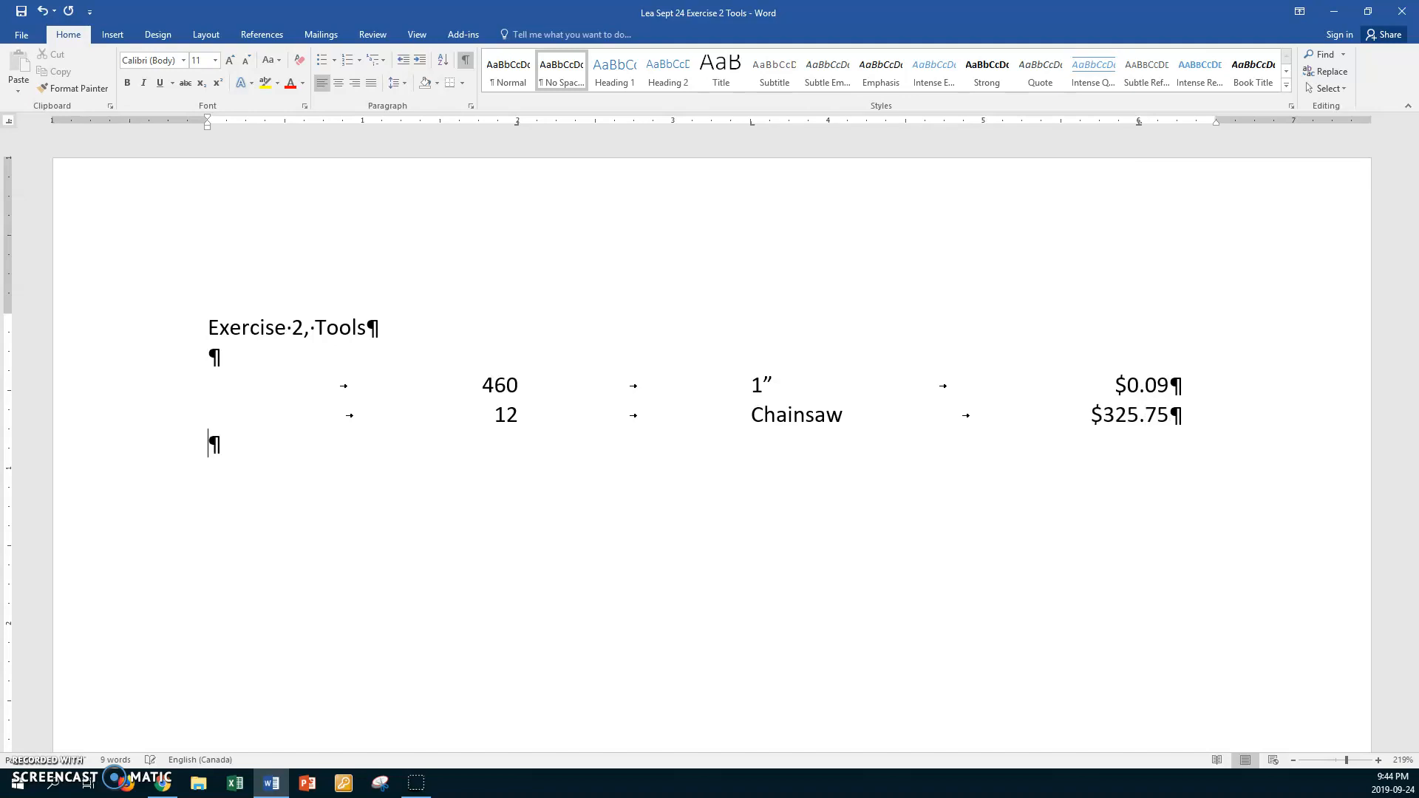
Enter the third tabbed row with 2, Screwdriver and $19.89, save the document and add a new line.
{"action": "key", "text": "Tab"}
{"action": "type", "text": "2"}
{"action": "key", "text": "Tab"}
{"action": "type", "text": "Screwdriver"}
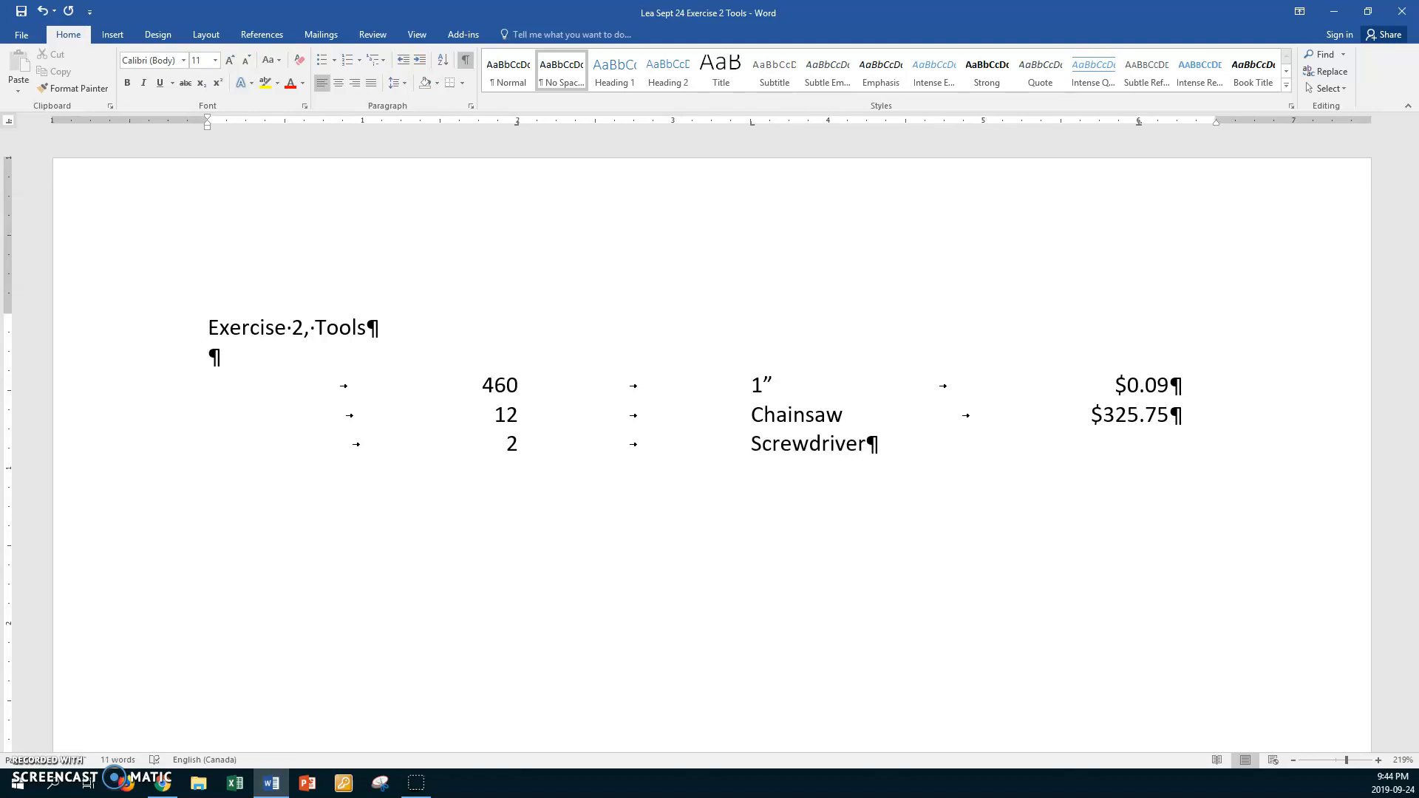
{"action": "key", "text": "Tab"}
{"action": "type", "text": "$19.89"}
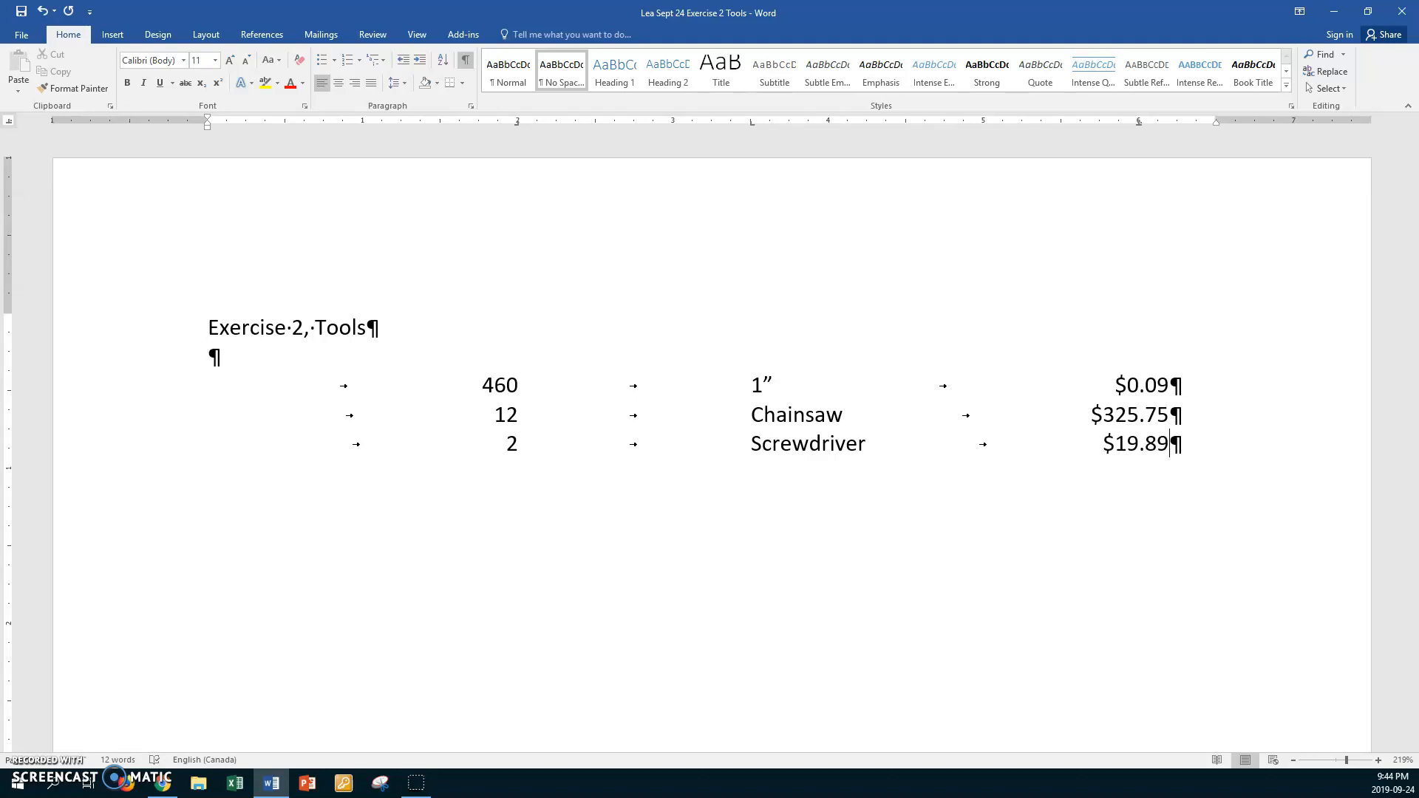
{"action": "key", "text": "ctrl+s"}
{"action": "key", "text": "Return"}
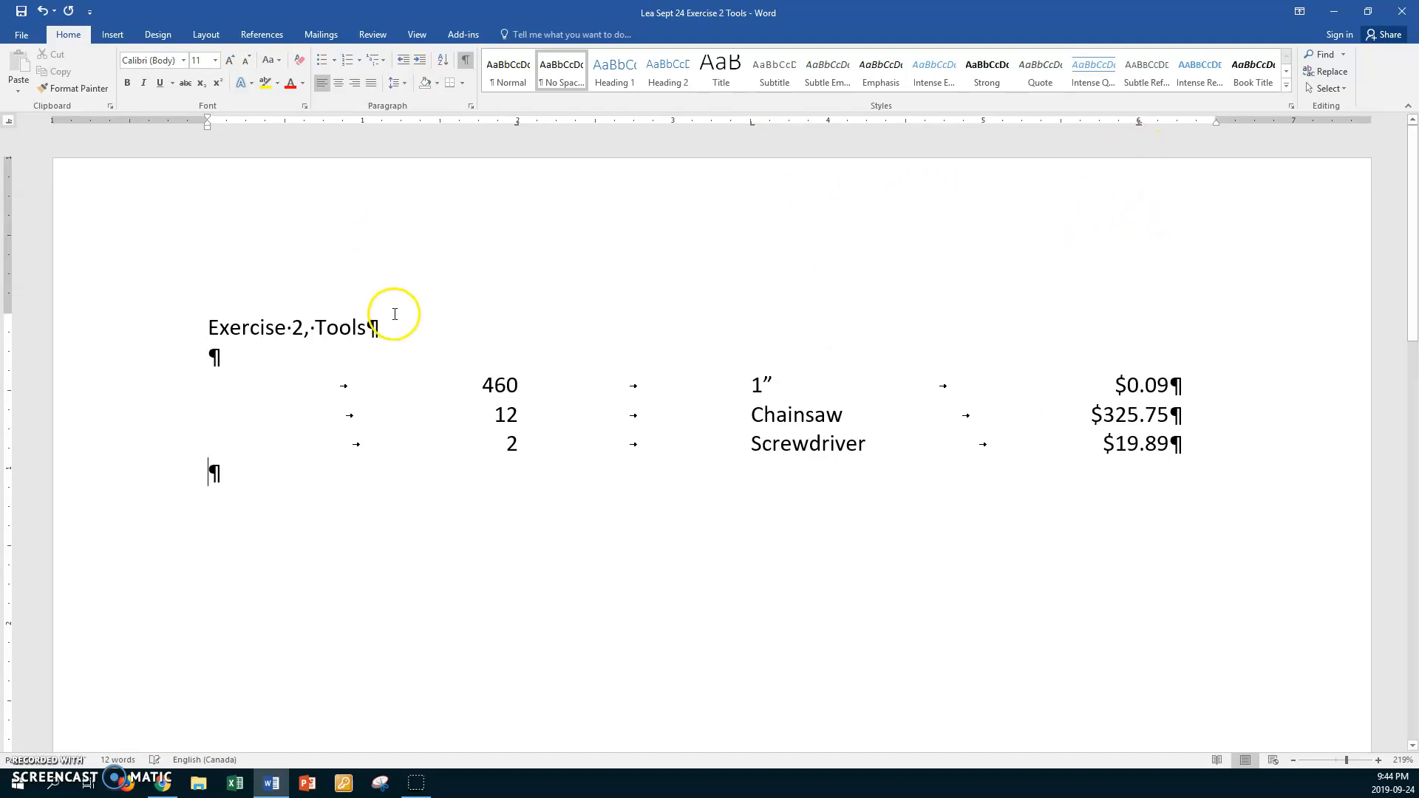
Clear the tab stops on the empty line below the rows by applying Normal, reapply No Spacing and add another line.
{"action": "left_click", "coordinate": [242, 474]}
{"action": "left_click", "coordinate": [237, 474]}
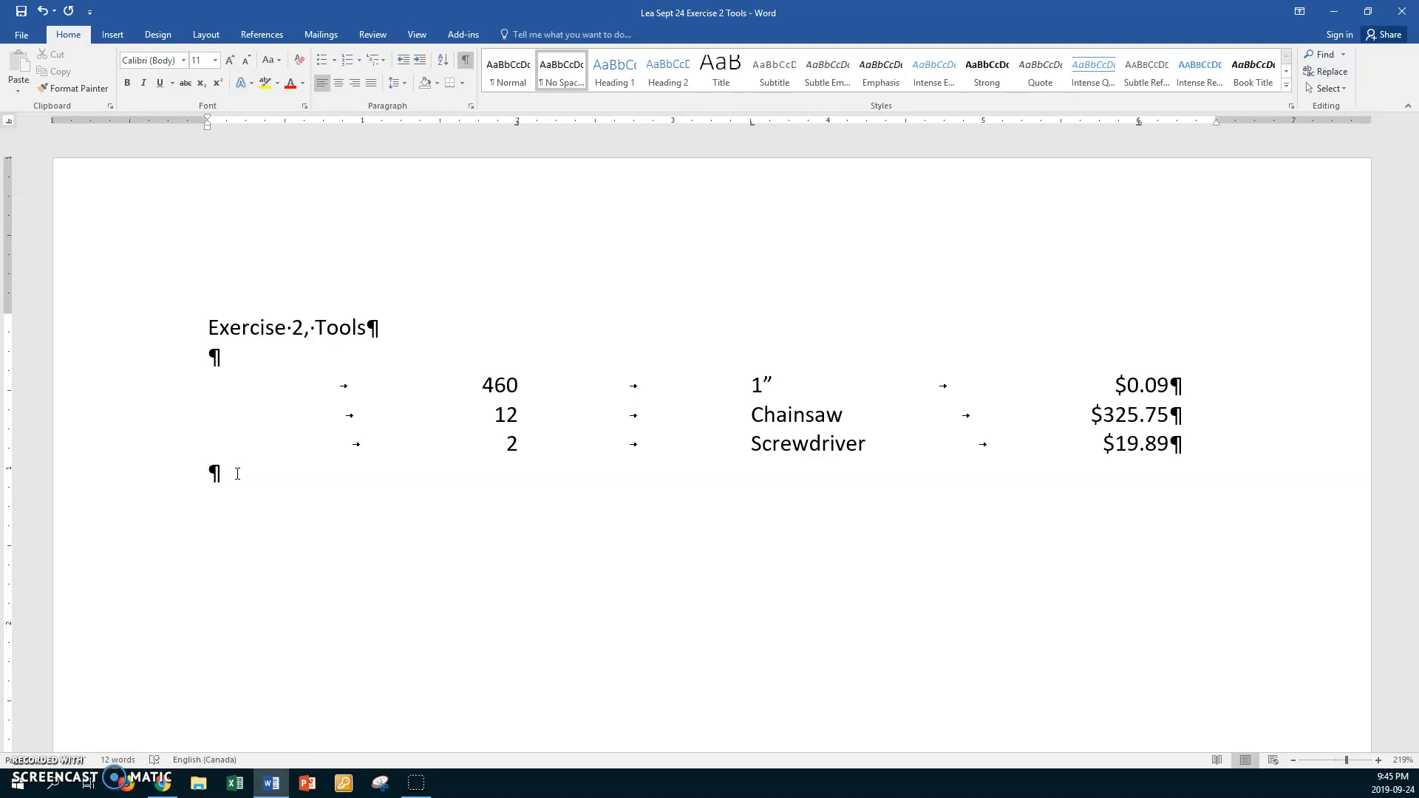
{"action": "key", "text": "ctrl+shift+n"}
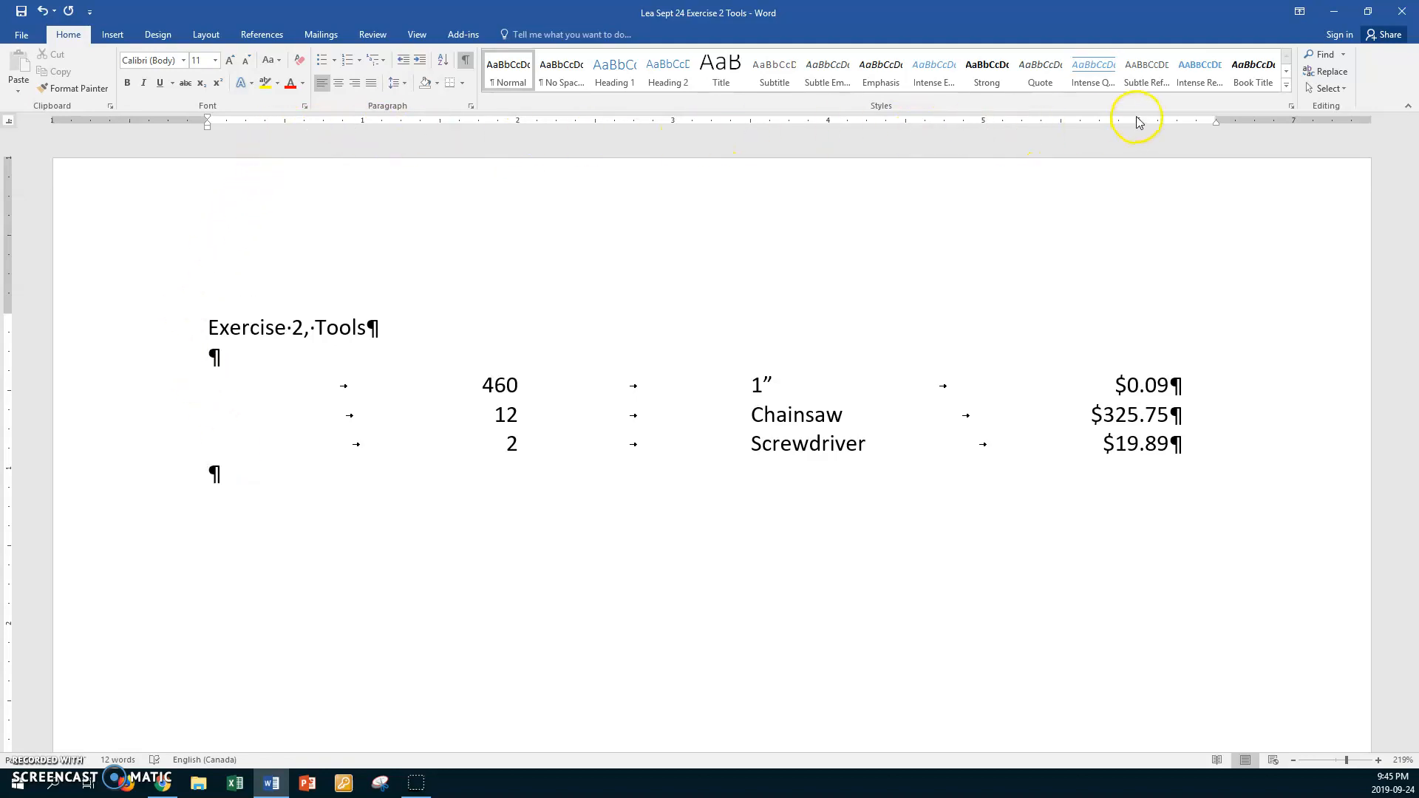
{"action": "left_click", "coordinate": [575, 78]}
{"action": "key", "text": "Return"}
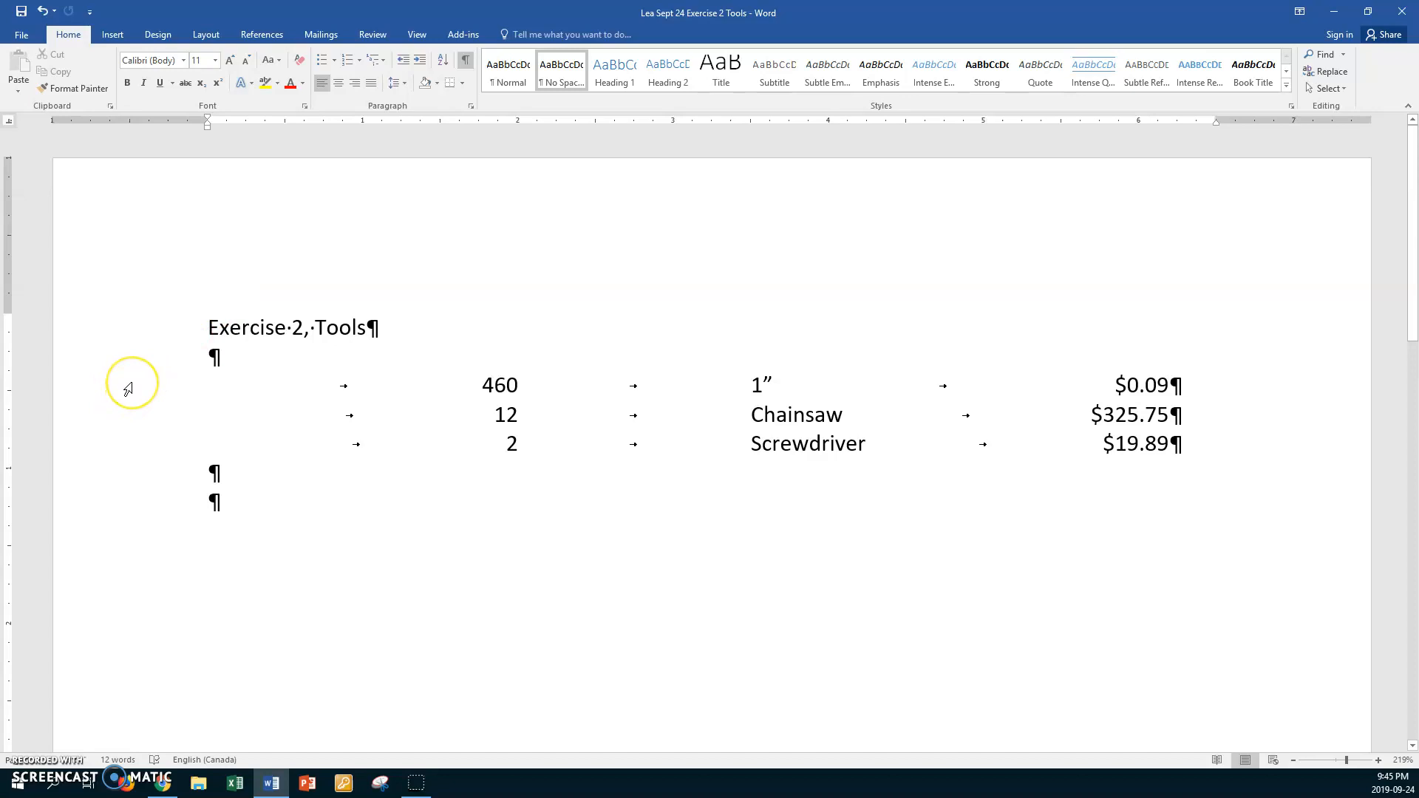
Select the three tabbed rows, move their right tab stop to 1.5 inches and remove that tab stop.
{"action": "left_click_drag", "start_coordinate": [130, 386], "coordinate": [118, 441]}
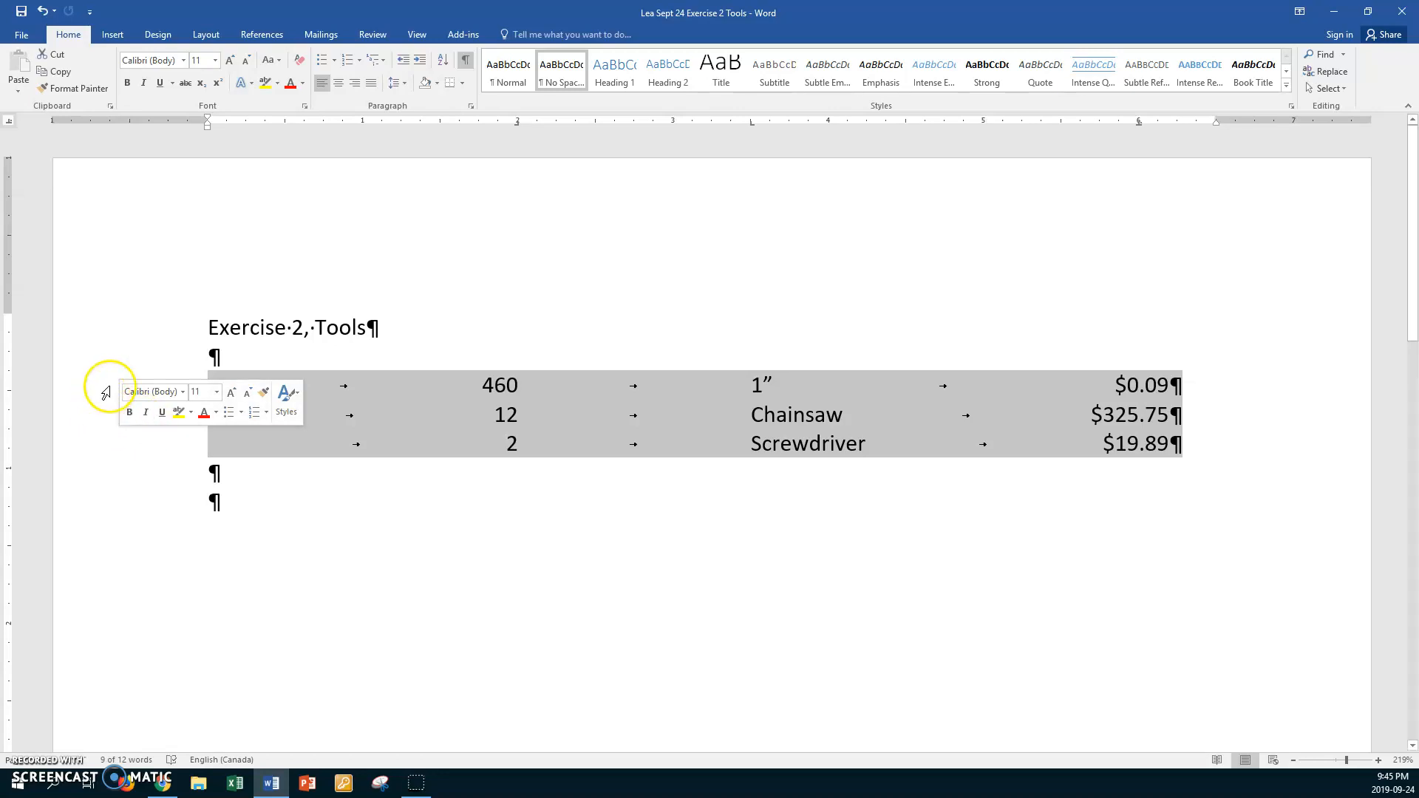
{"action": "left_click", "coordinate": [103, 482], "text": "shift"}
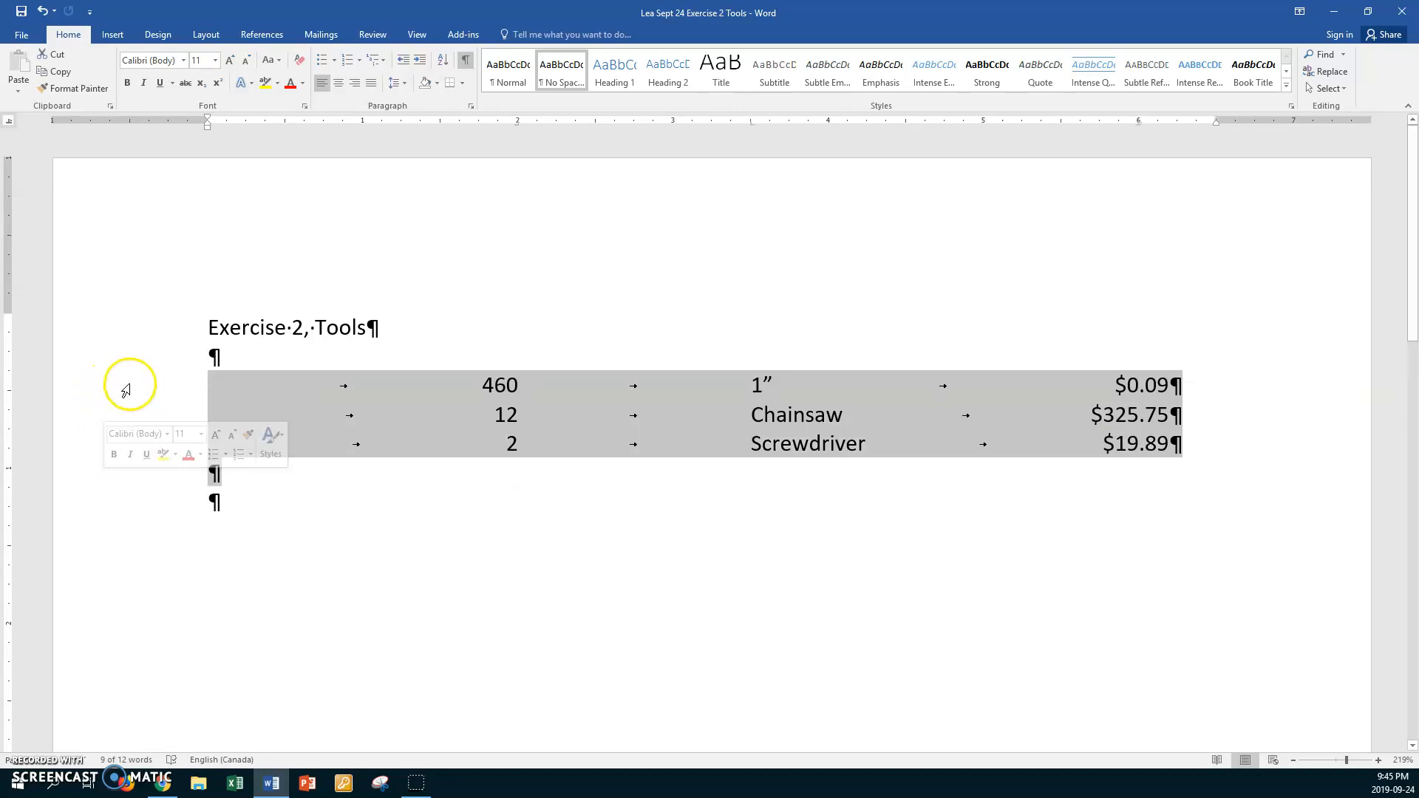
{"action": "left_click", "coordinate": [138, 399]}
{"action": "left_click_drag", "start_coordinate": [138, 400], "coordinate": [133, 438]}
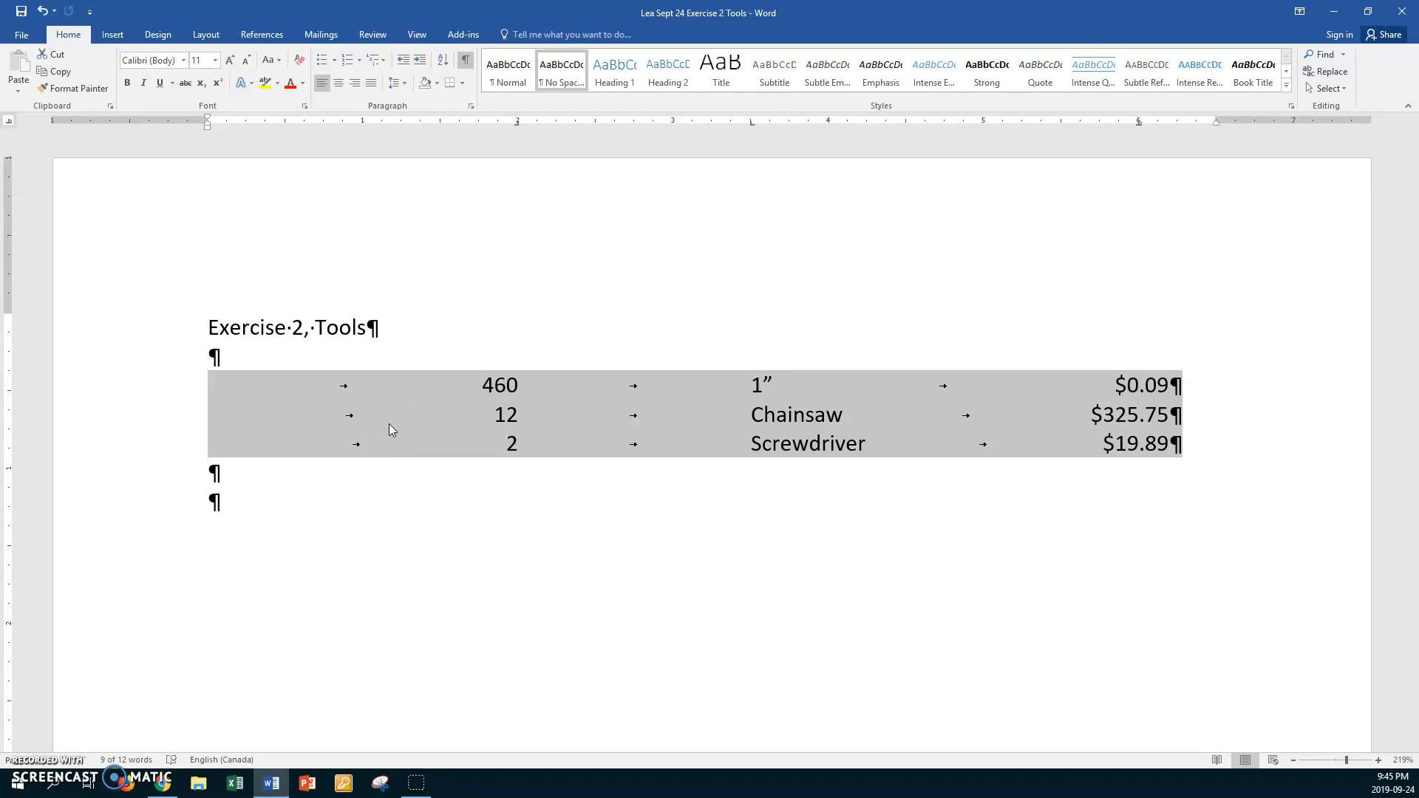
{"action": "left_click_drag", "start_coordinate": [520, 127], "coordinate": [442, 131]}
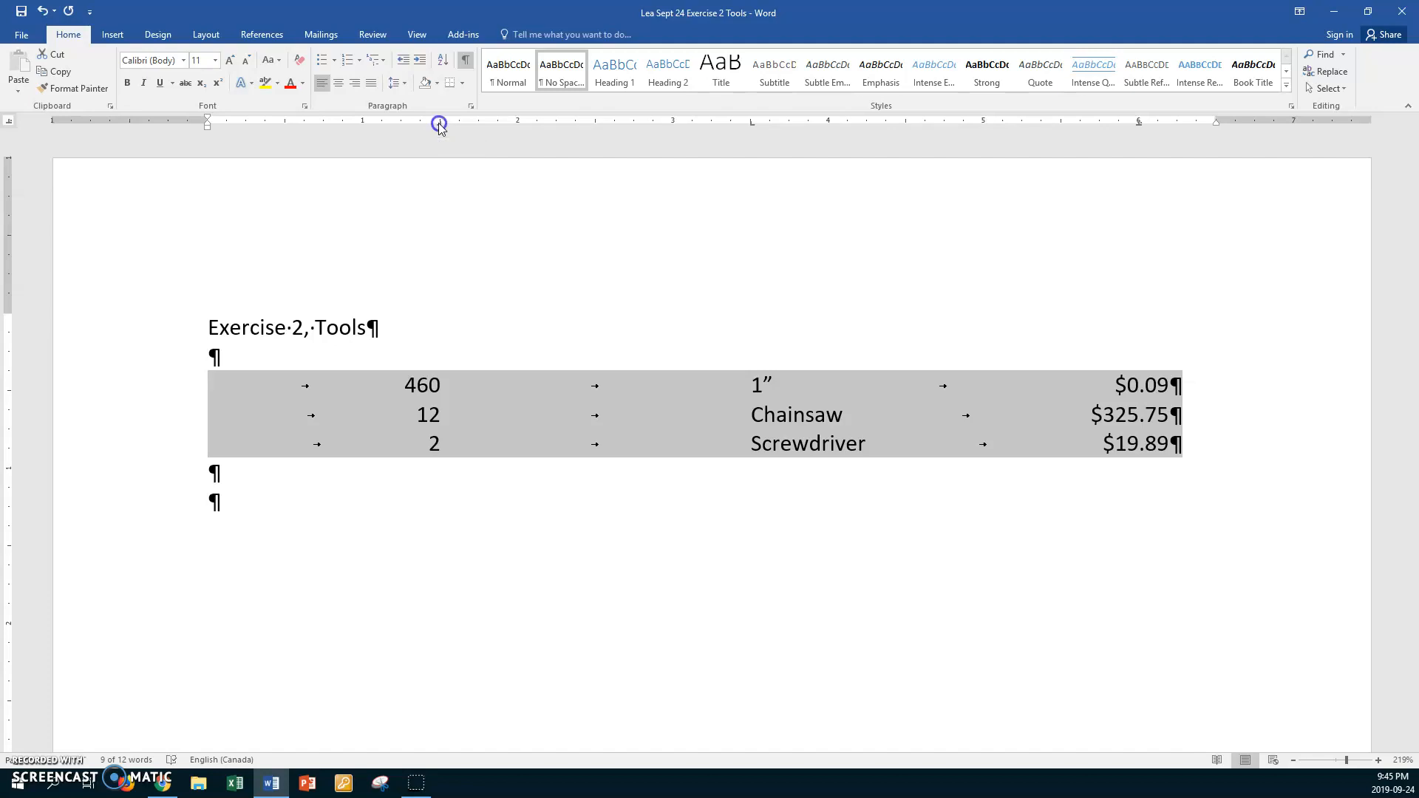
{"action": "left_click_drag", "start_coordinate": [439, 123], "coordinate": [431, 142]}
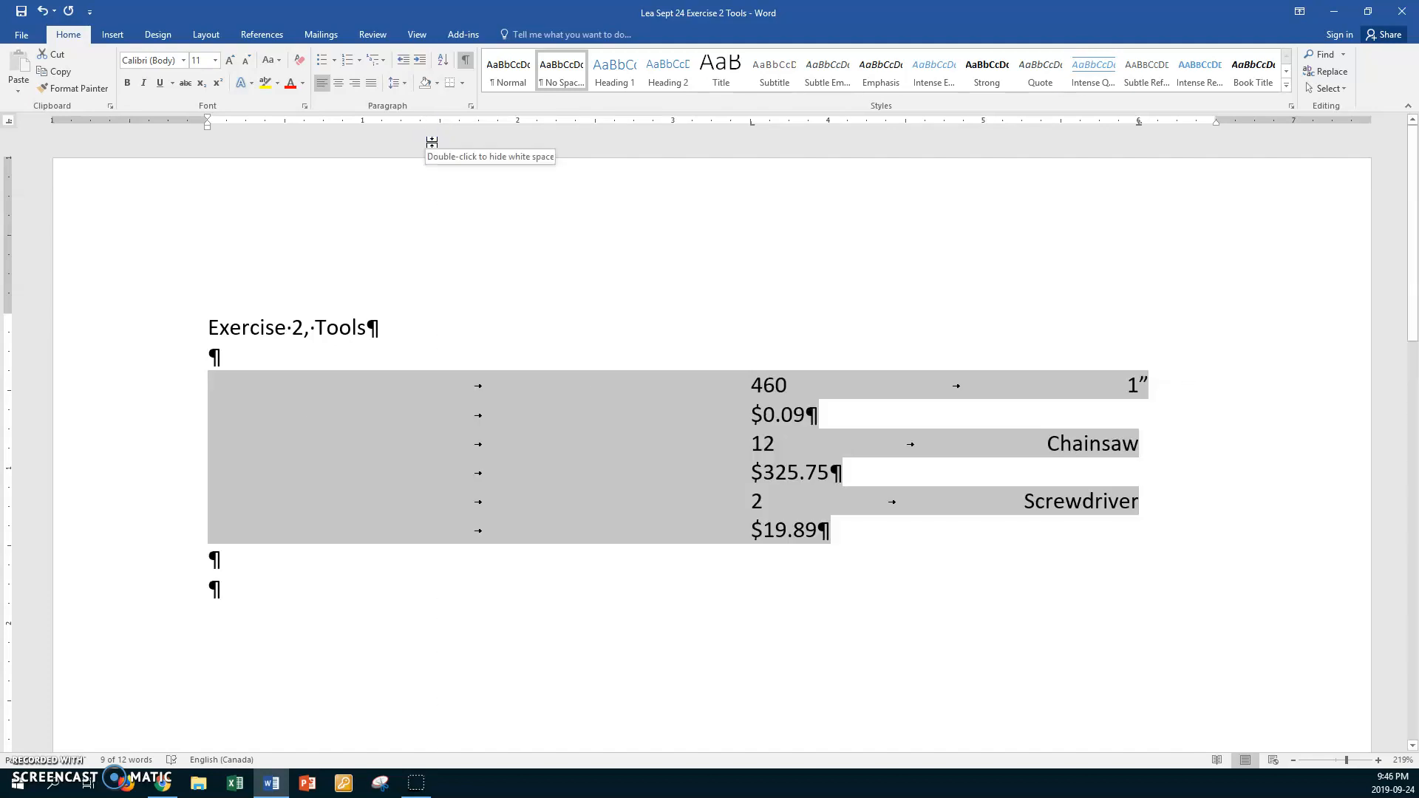
Undo the tab stop removal, then move the three tool rows' left tab stop to 2.75 inches and decimal tab stop to 5 inches.
{"action": "key", "text": "ctrl+z"}
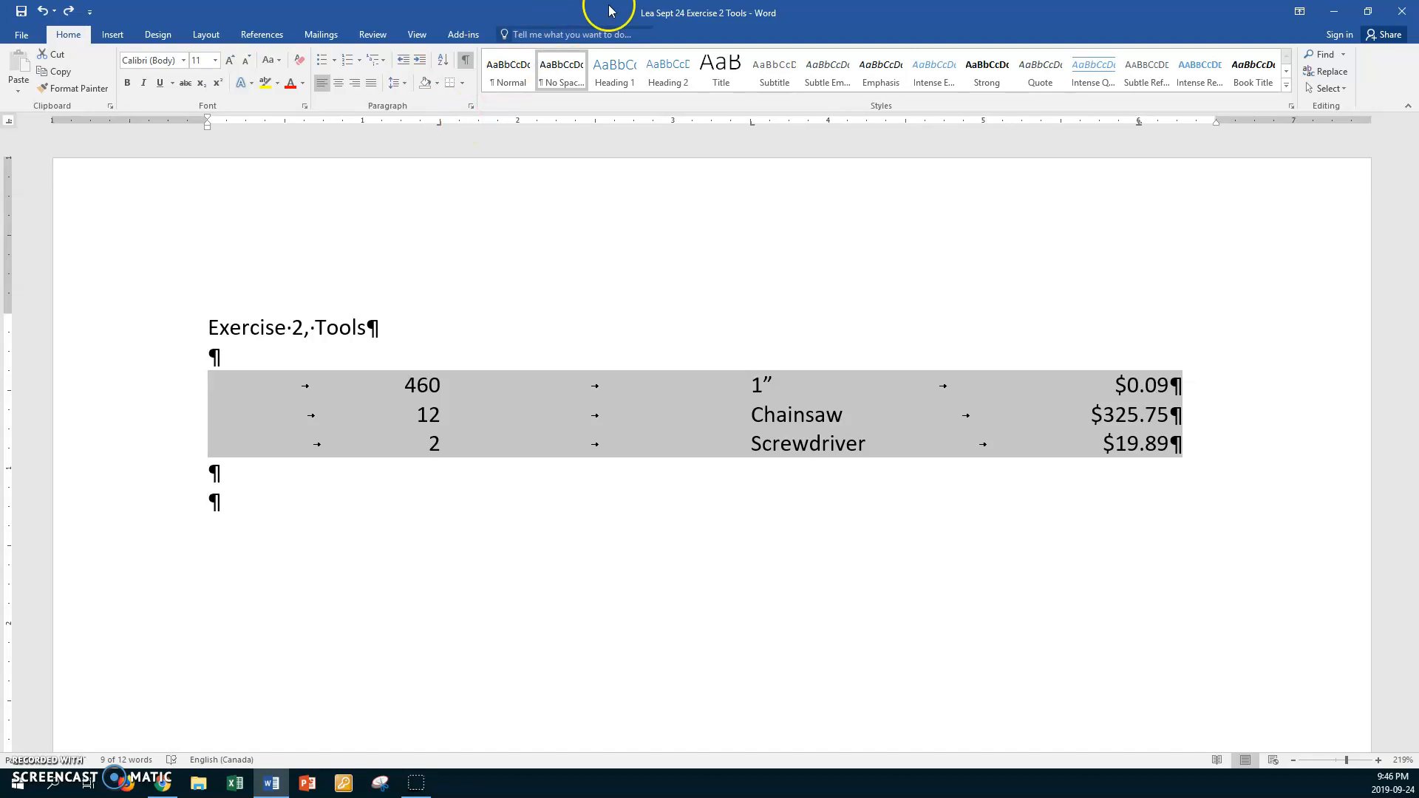
{"action": "left_click_drag", "start_coordinate": [752, 122], "coordinate": [631, 127]}
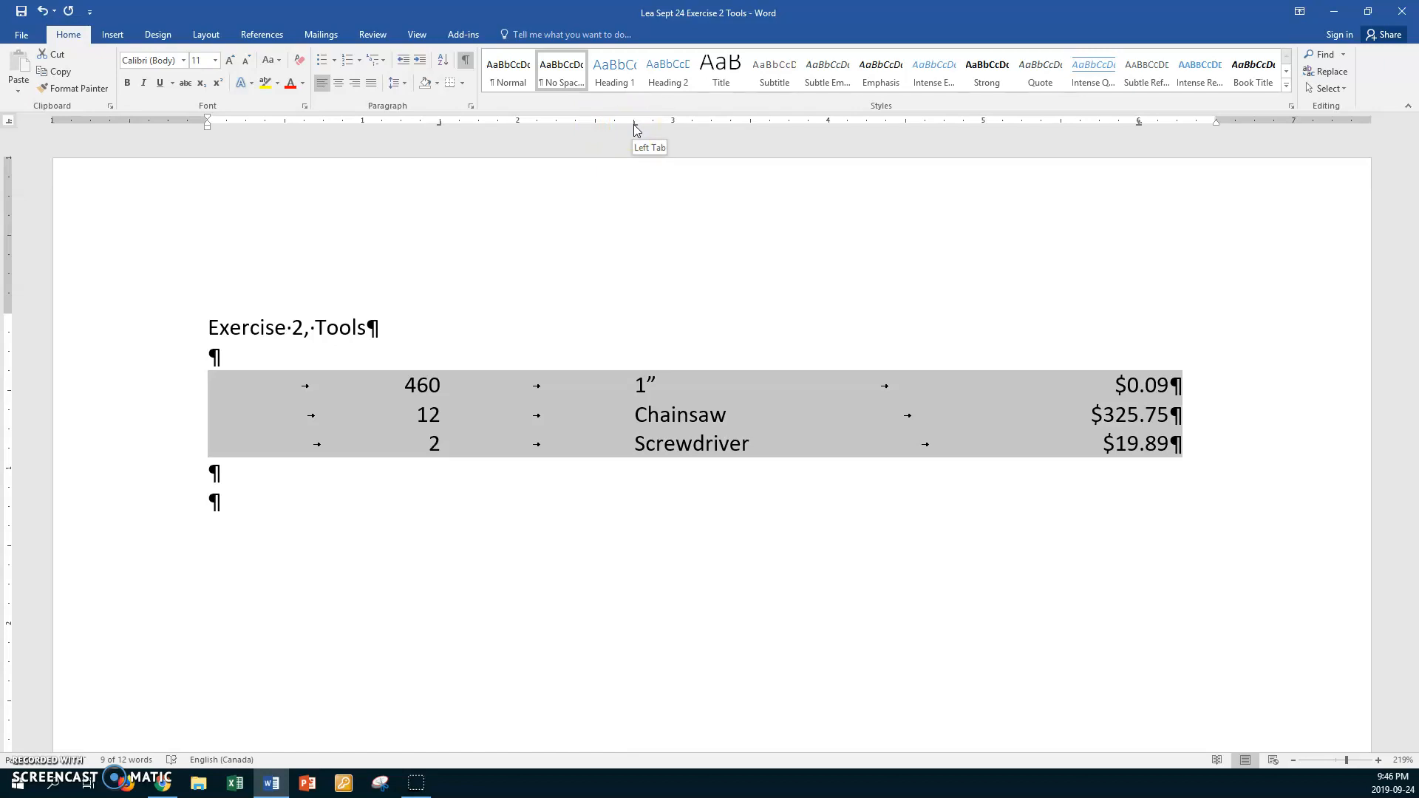
{"action": "left_click_drag", "start_coordinate": [1138, 128], "coordinate": [984, 129]}
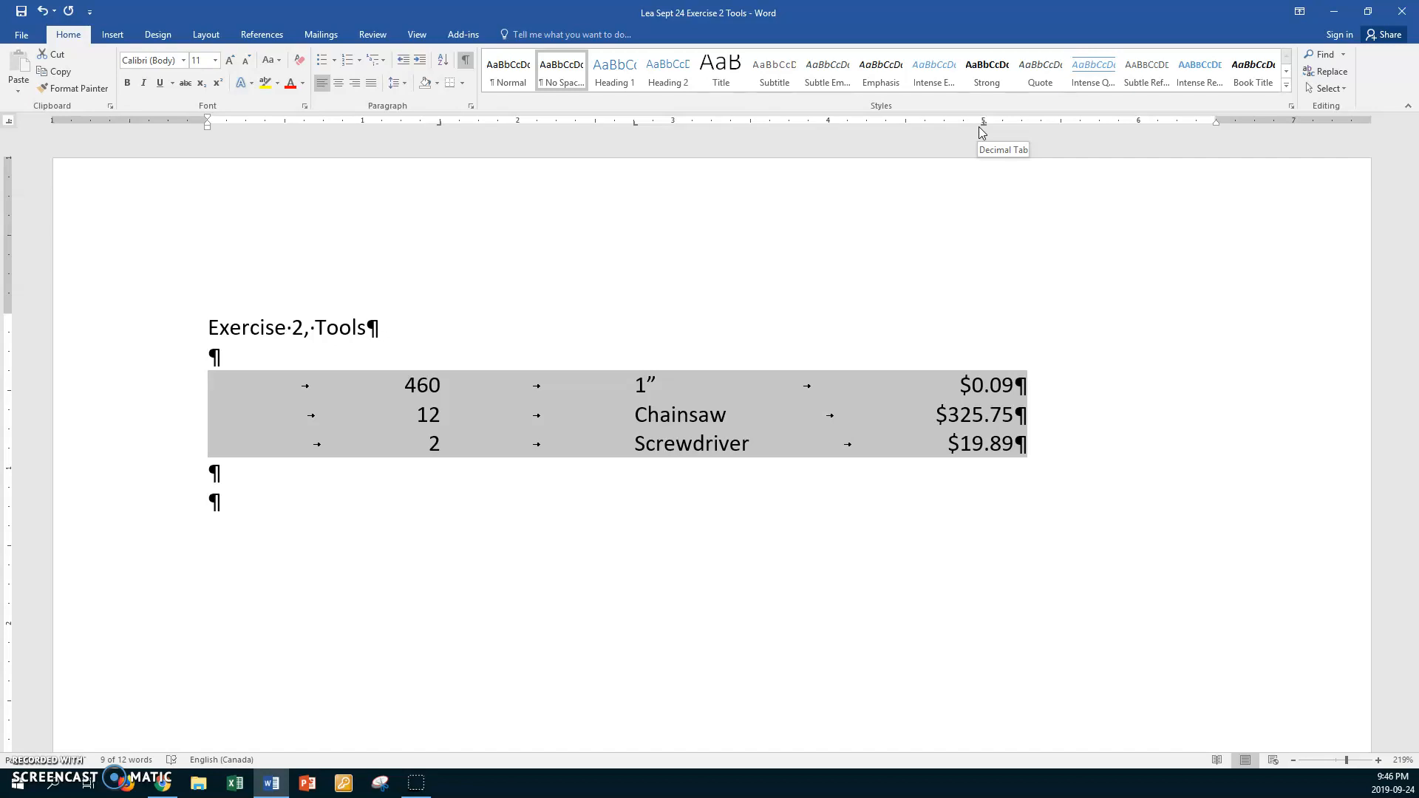
{"action": "key", "text": "Down"}
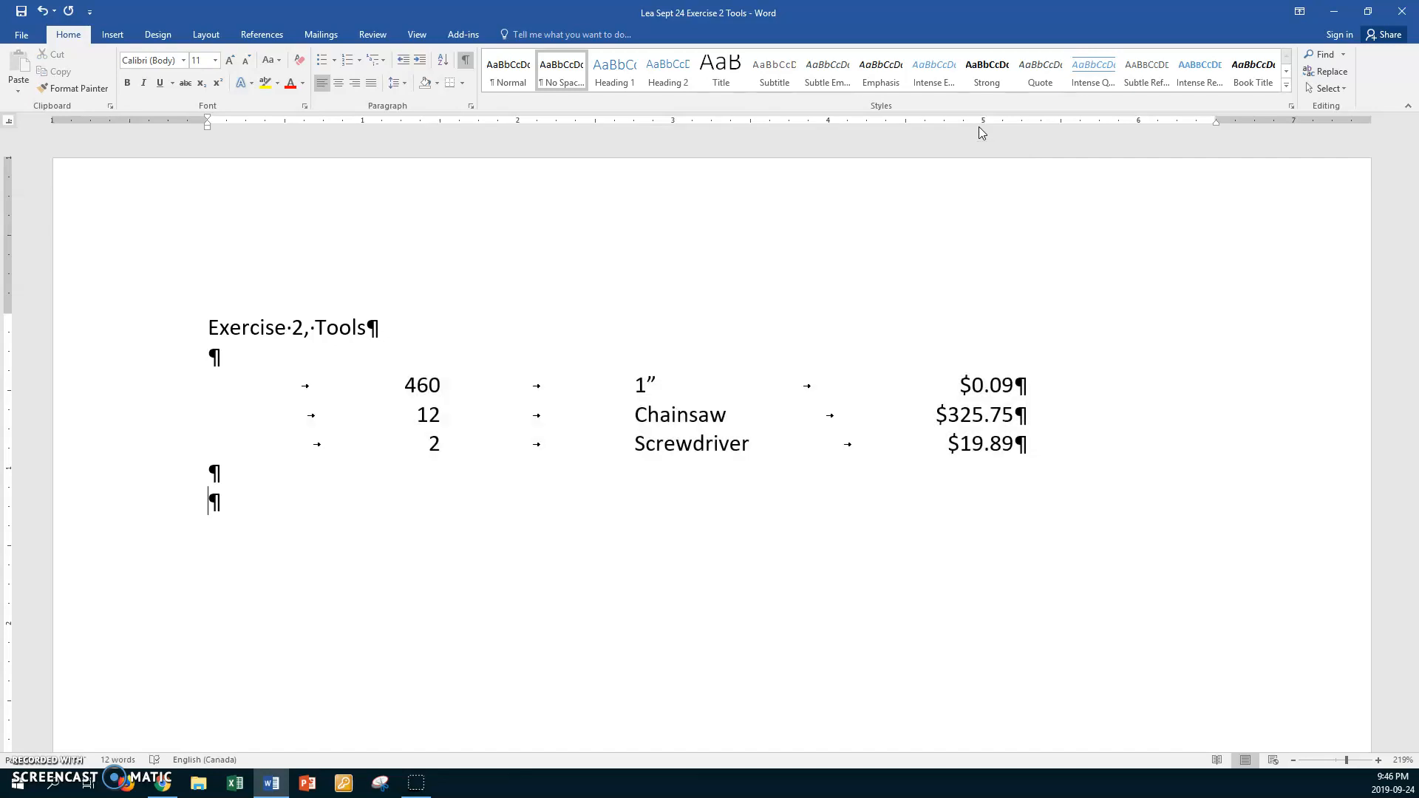
Add three blank lines below the rows and set a left tab stop at 2.5 inches and a right tab stop at 6 inches.
{"action": "key", "text": "Return"}
{"action": "key", "text": "Return"}
{"action": "key", "text": "Return"}
{"action": "left_click", "coordinate": [9, 124]}
{"action": "left_click", "coordinate": [9, 125]}
{"action": "left_click", "coordinate": [10, 125]}
{"action": "left_click", "coordinate": [8, 125]}
{"action": "left_click", "coordinate": [597, 124]}
{"action": "left_click", "coordinate": [10, 122]}
{"action": "left_click", "coordinate": [1138, 125]}
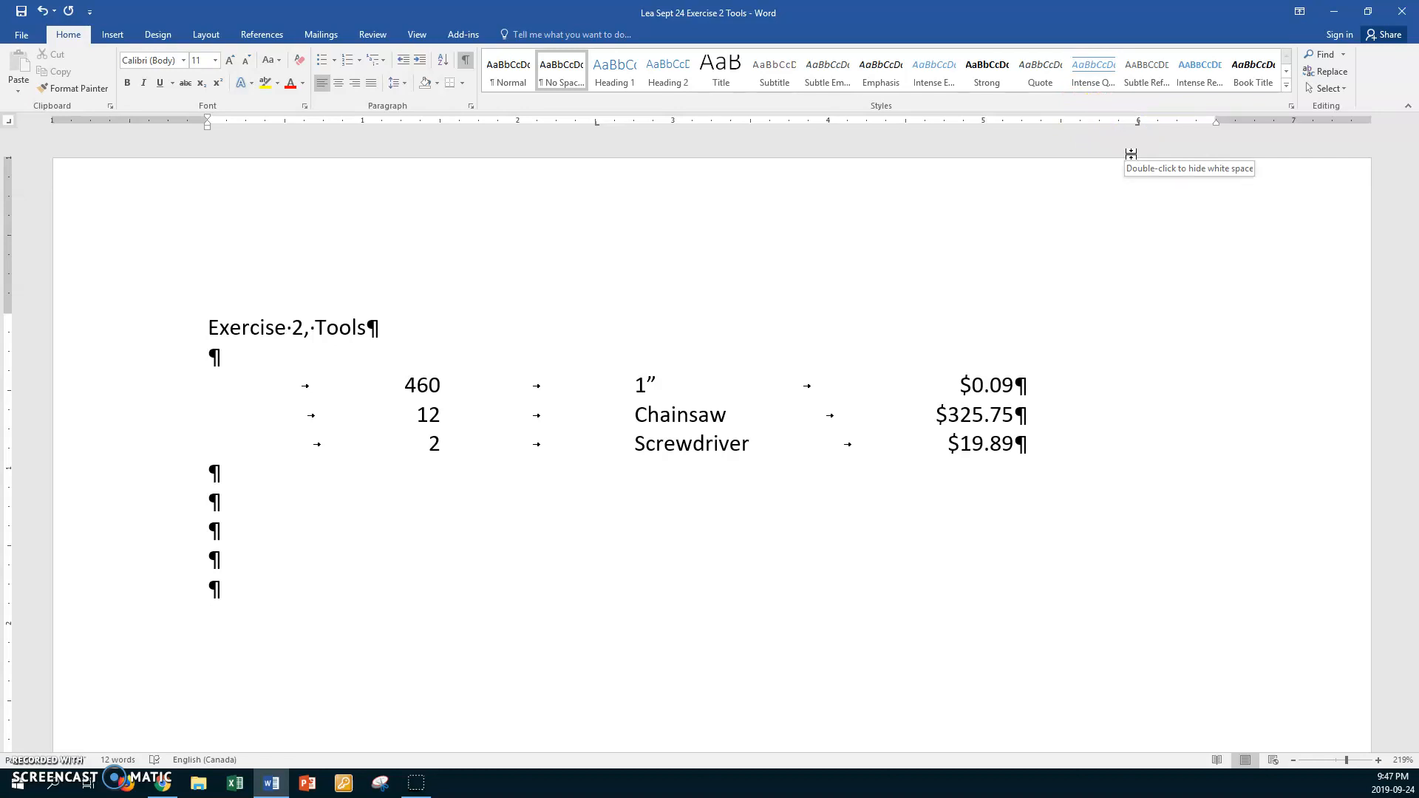
Enter a tabbed row with the first person's name and 150, ending with a new line.
{"action": "key", "text": "Tab"}
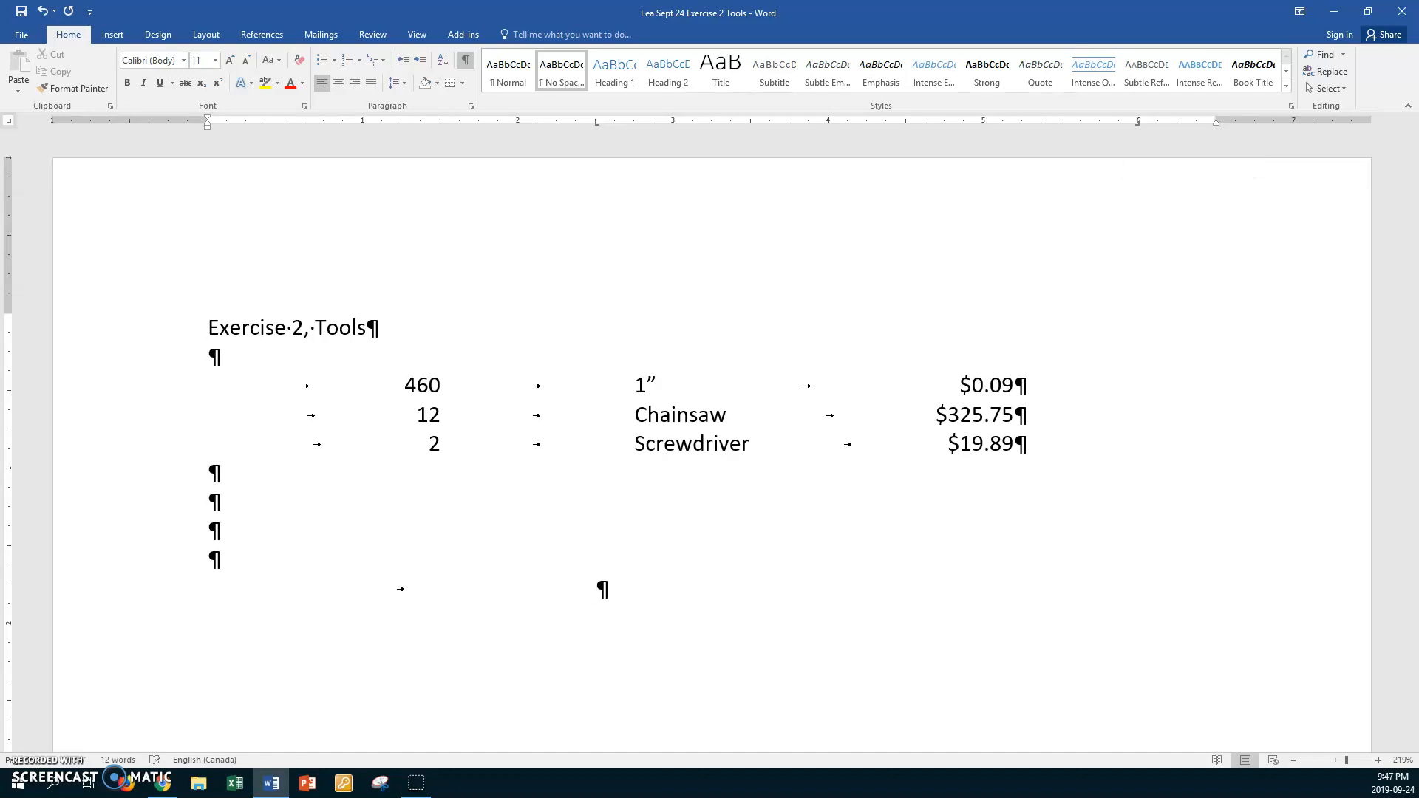
{"action": "type", "text": "Gerald"}
{"action": "key", "text": "Tab"}
{"action": "type", "text": "150"}
{"action": "key", "text": "Return"}
Enter a second tabbed row with another person's name and 58, ending with a new line.
{"action": "key", "text": "Tab"}
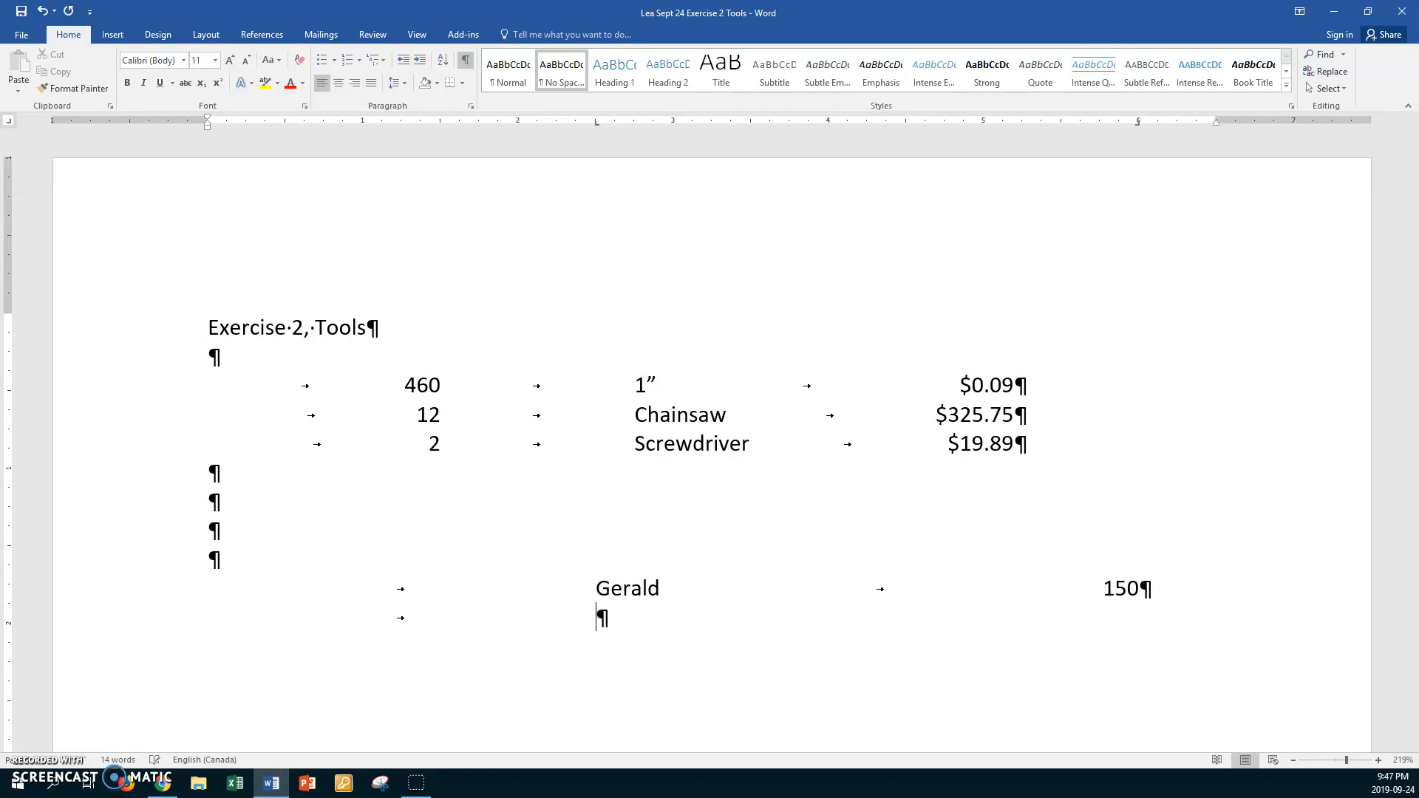
{"action": "type", "text": "Clara"}
{"action": "key", "text": "Tab"}
{"action": "type", "text": "58"}
{"action": "key", "text": "Return"}
Enter a third tabbed row with another person's name and 5, ending with a new line.
{"action": "key", "text": "Tab"}
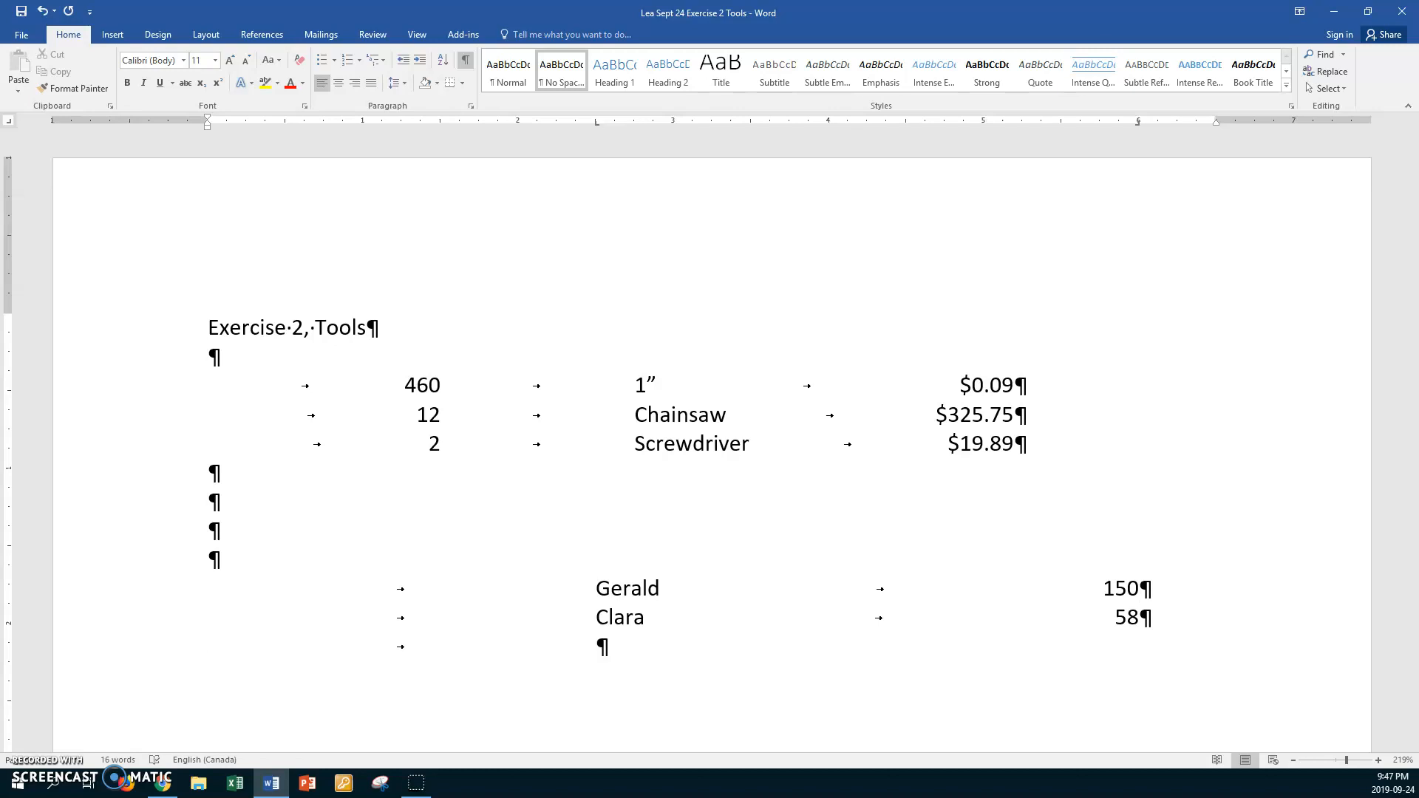
{"action": "type", "text": "Micheline"}
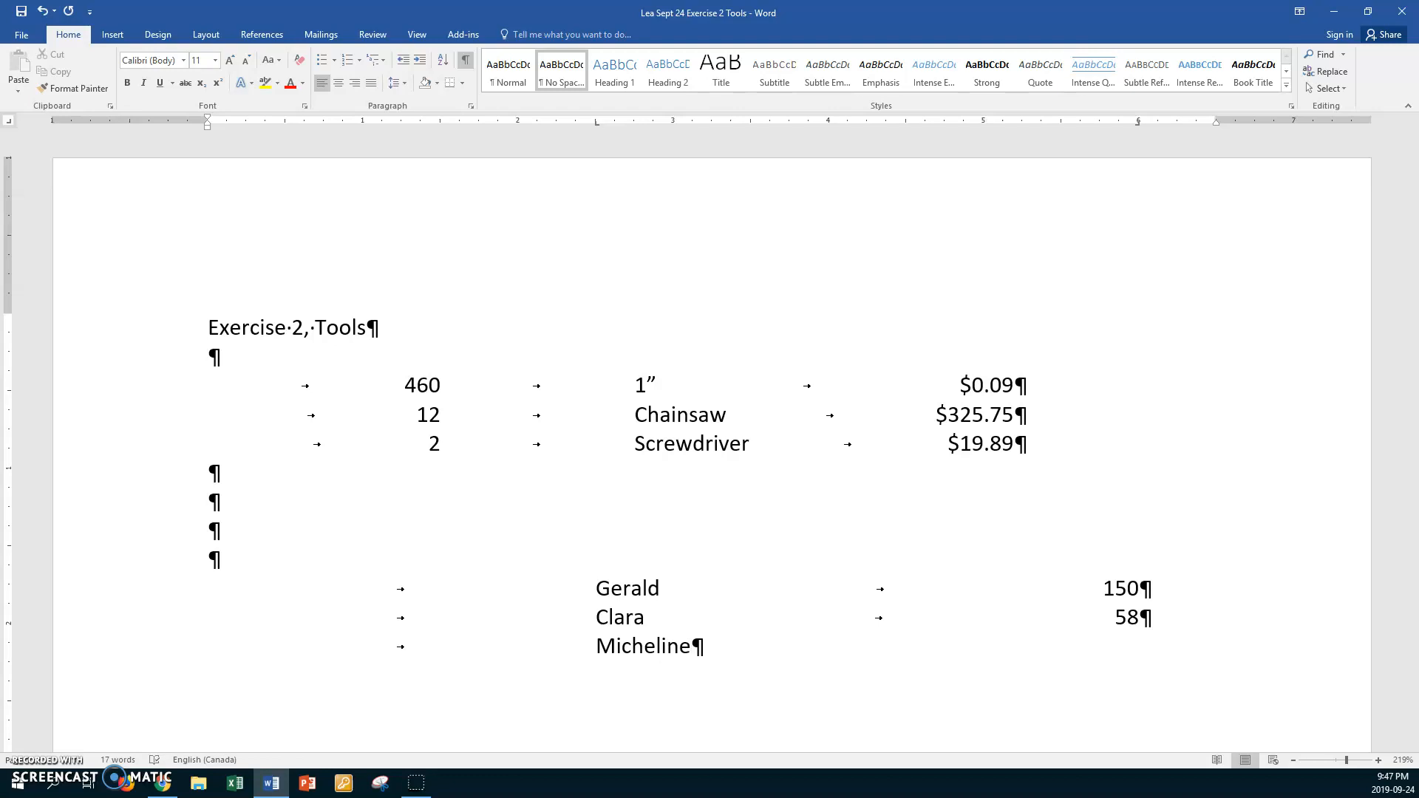
{"action": "key", "text": "Tab"}
{"action": "type", "text": "5"}
{"action": "key", "text": "Return"}
Clear the tab stops on the line below the name rows with Normal, reapply No Spacing, add another line and save.
{"action": "key", "text": "ctrl+shift+n"}
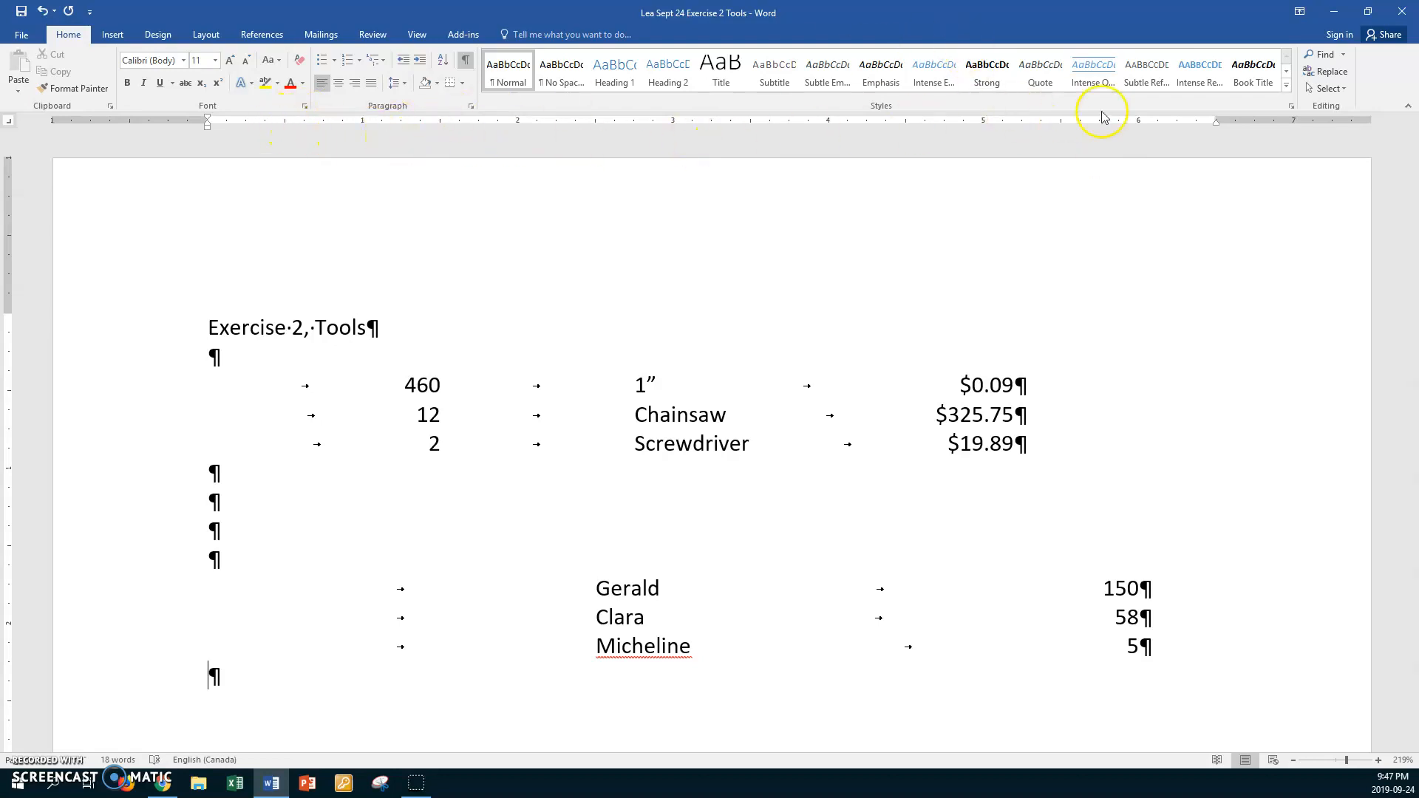
{"action": "left_click", "coordinate": [561, 76]}
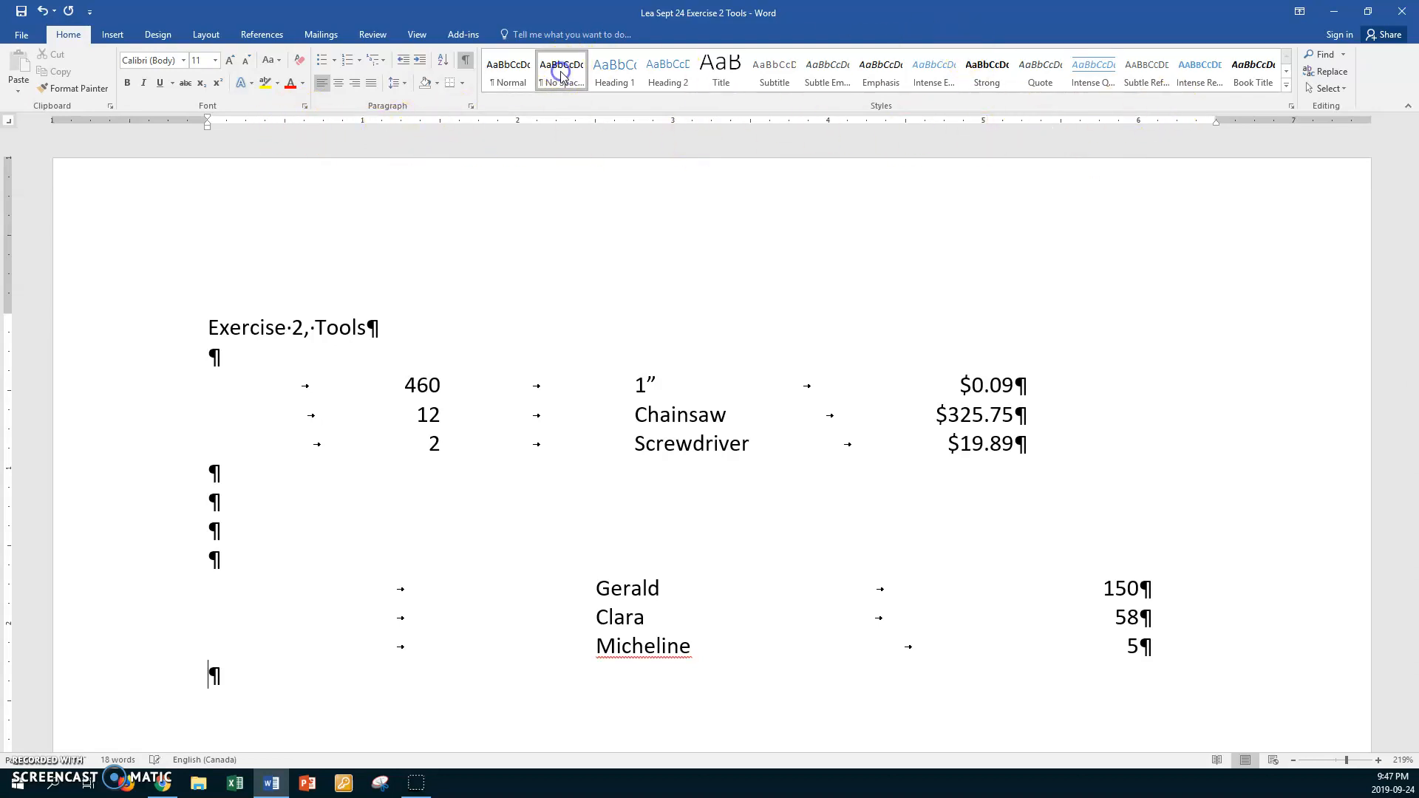
{"action": "key", "text": "Return"}
{"action": "key", "text": "ctrl+s"}
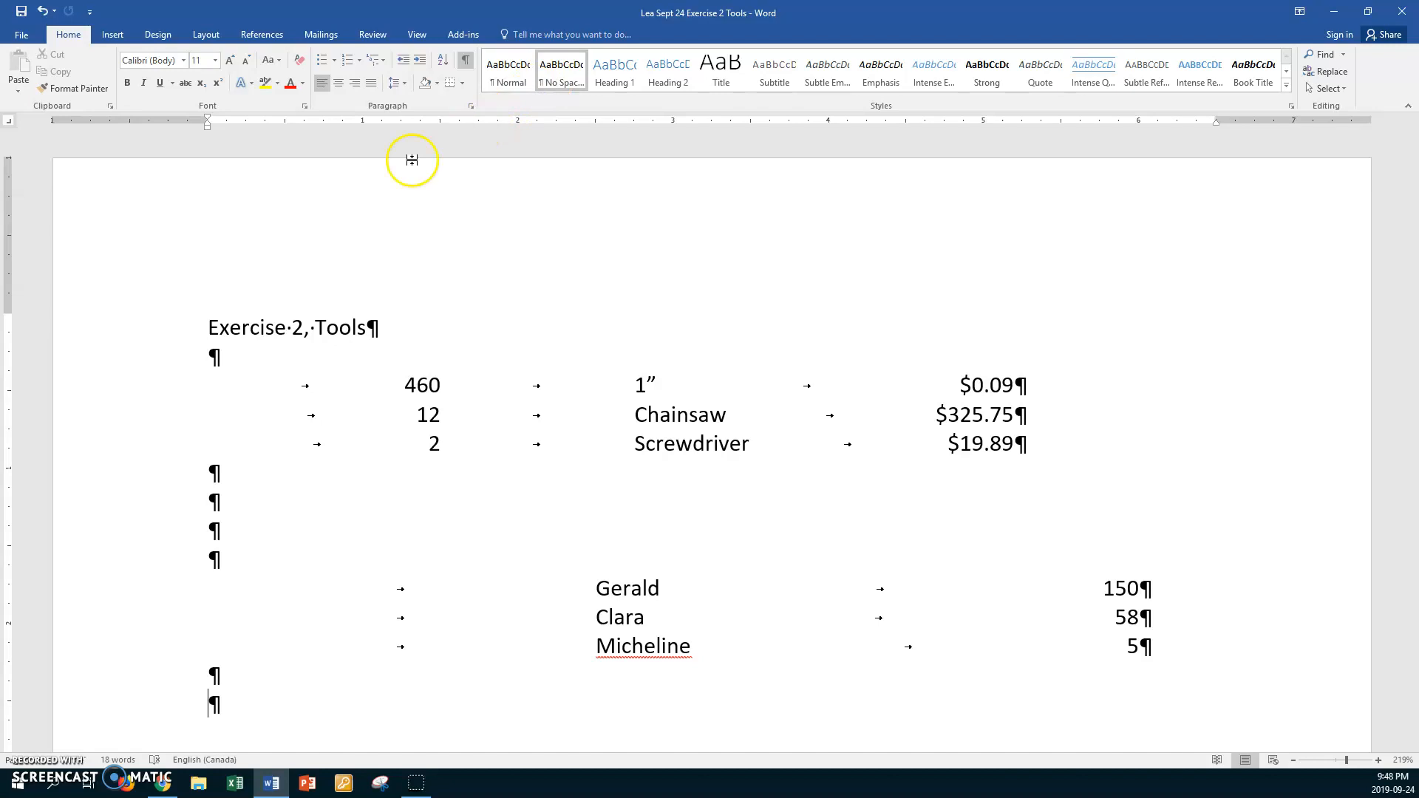
Select the three tool rows and move their left tab stop to 3 inches and decimal tab stop to 5.5 inches.
{"action": "left_click_drag", "start_coordinate": [155, 386], "coordinate": [136, 433]}
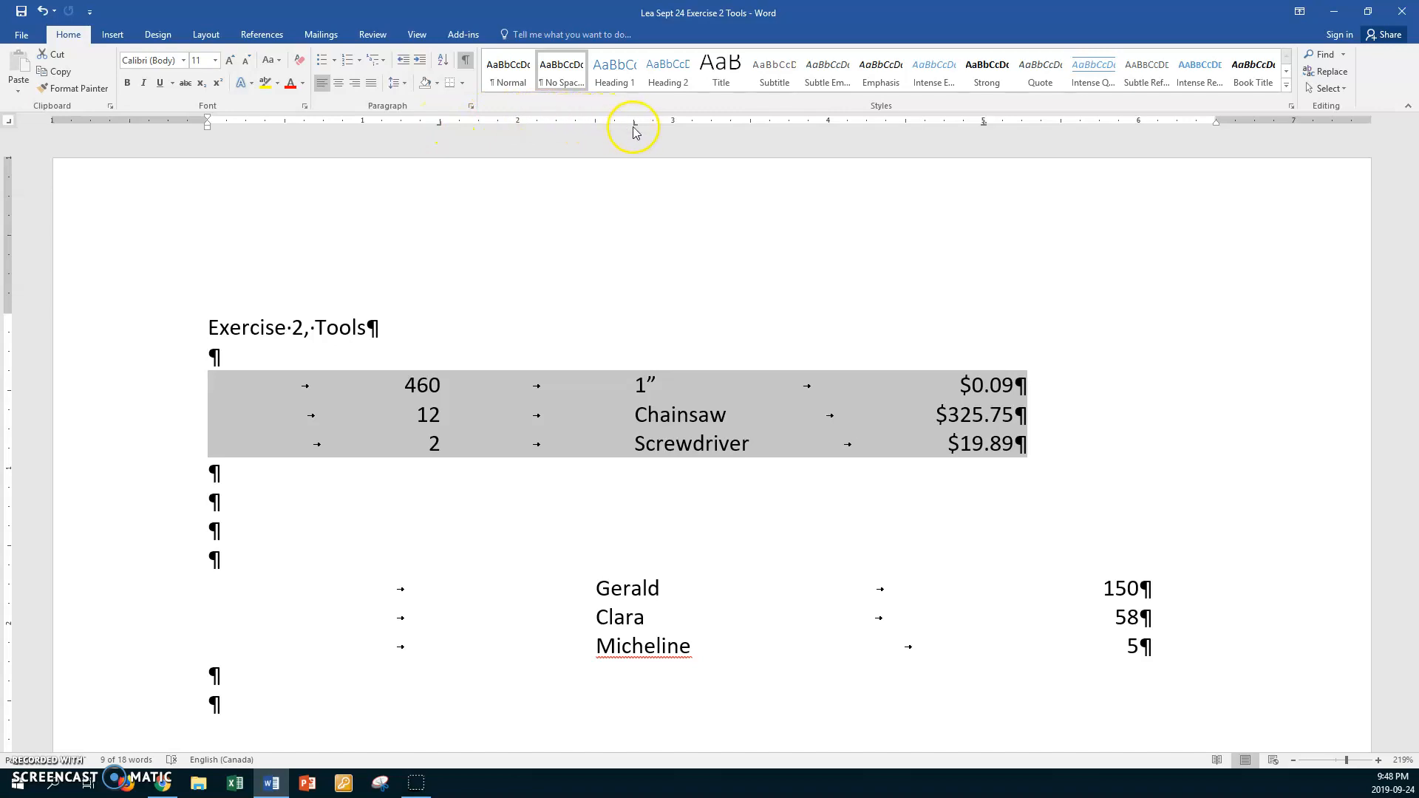
{"action": "left_click_drag", "start_coordinate": [633, 124], "coordinate": [672, 126]}
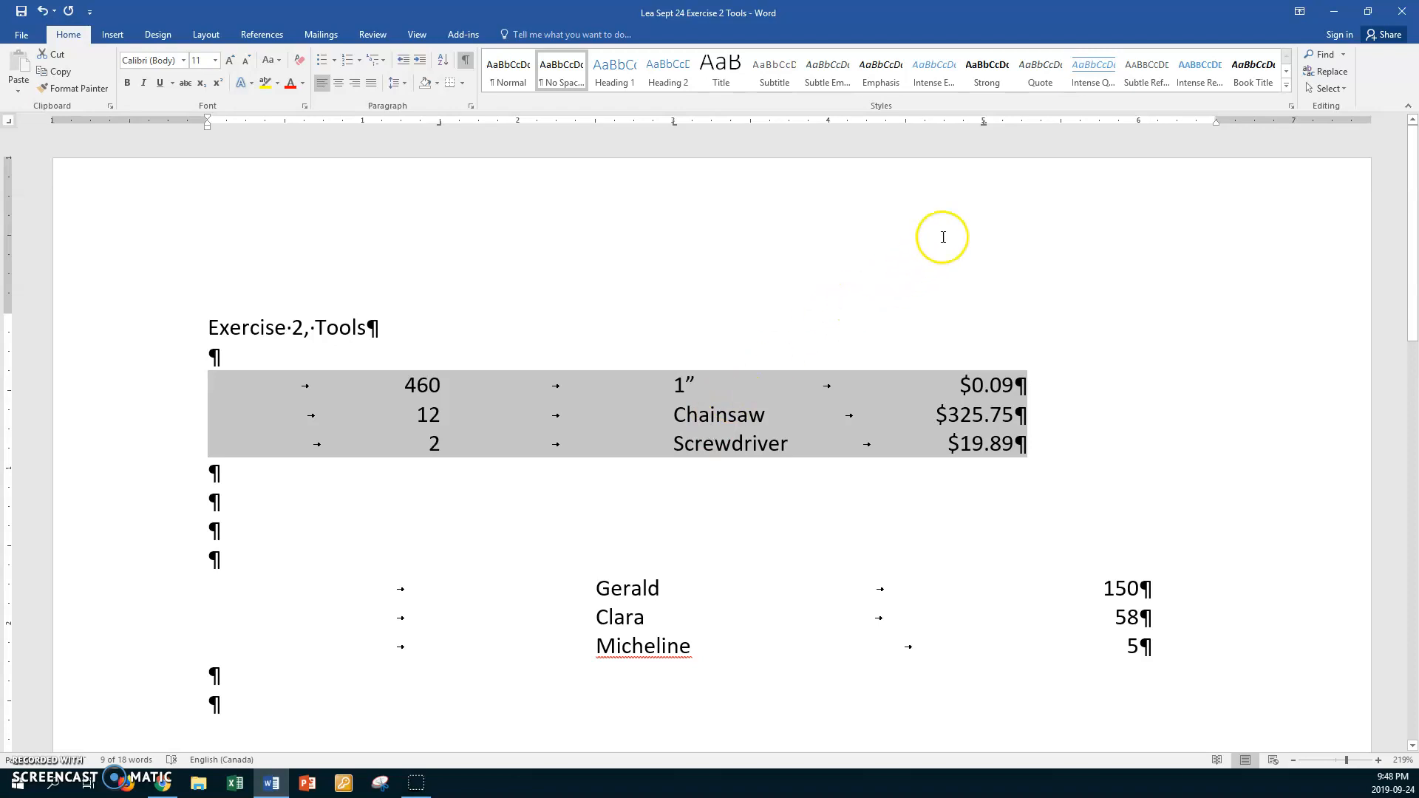
{"action": "left_click_drag", "start_coordinate": [984, 127], "coordinate": [1060, 127]}
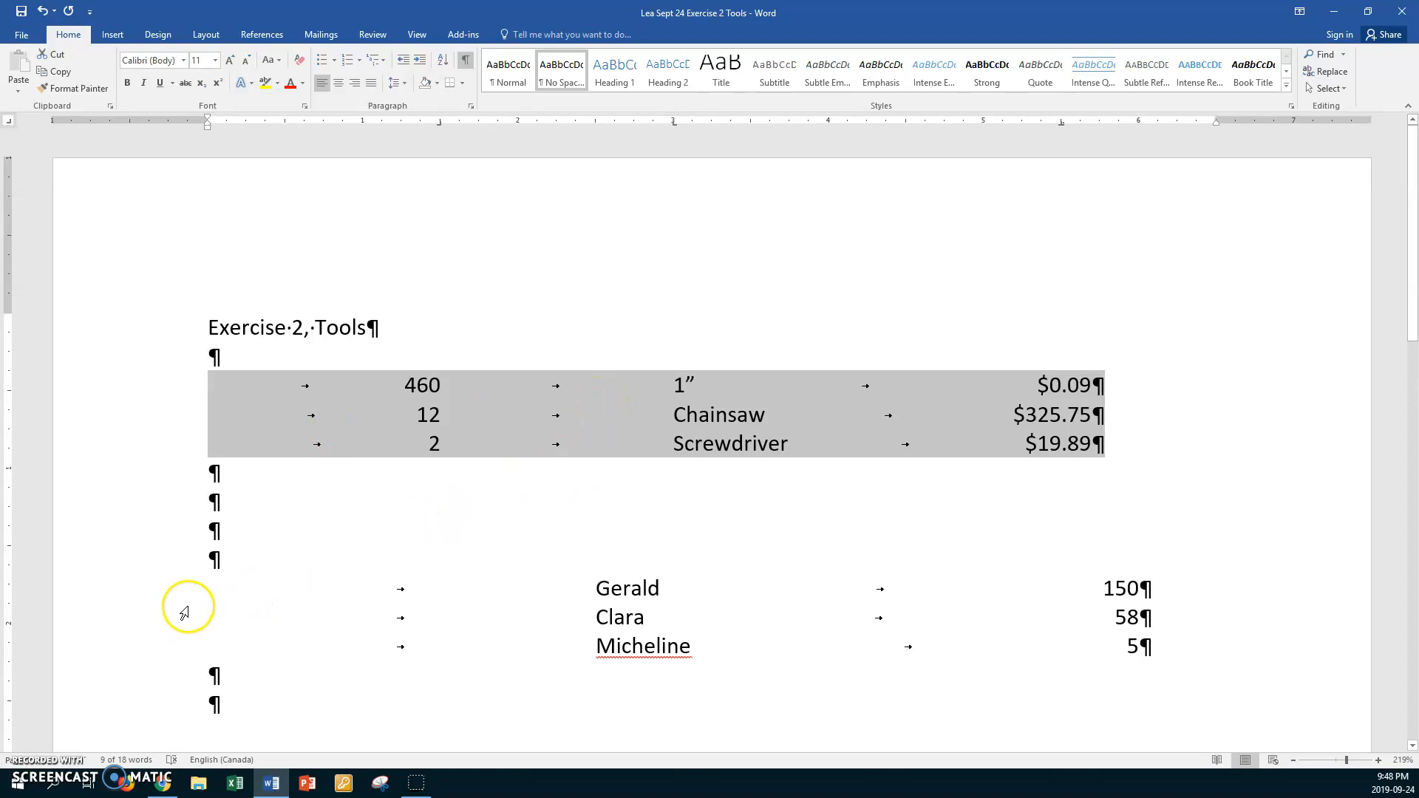
Select the three name rows and move their right tab stop to 4.5 inches and left tab stop to 2 inches.
{"action": "left_click_drag", "start_coordinate": [180, 592], "coordinate": [170, 641]}
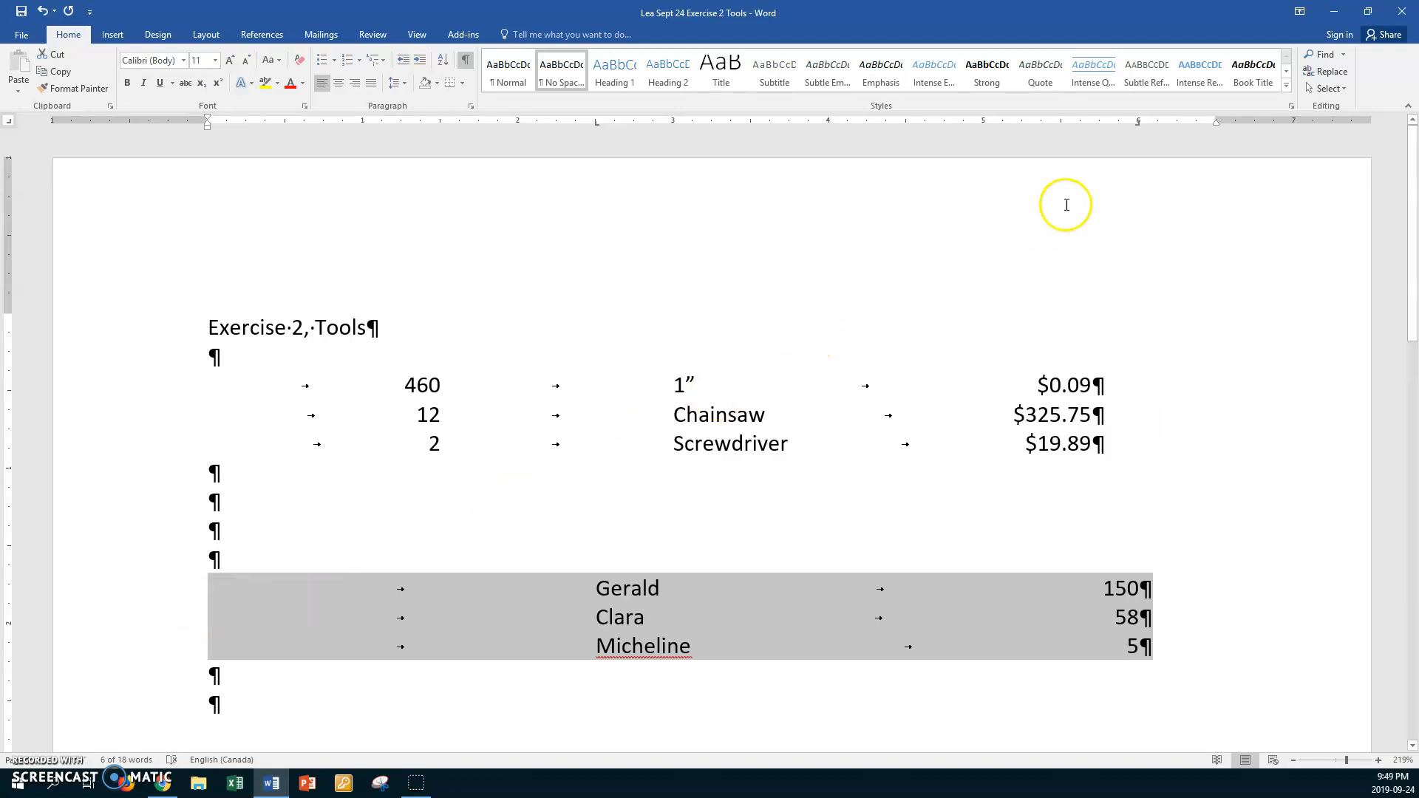
{"action": "left_click_drag", "start_coordinate": [1139, 124], "coordinate": [910, 131]}
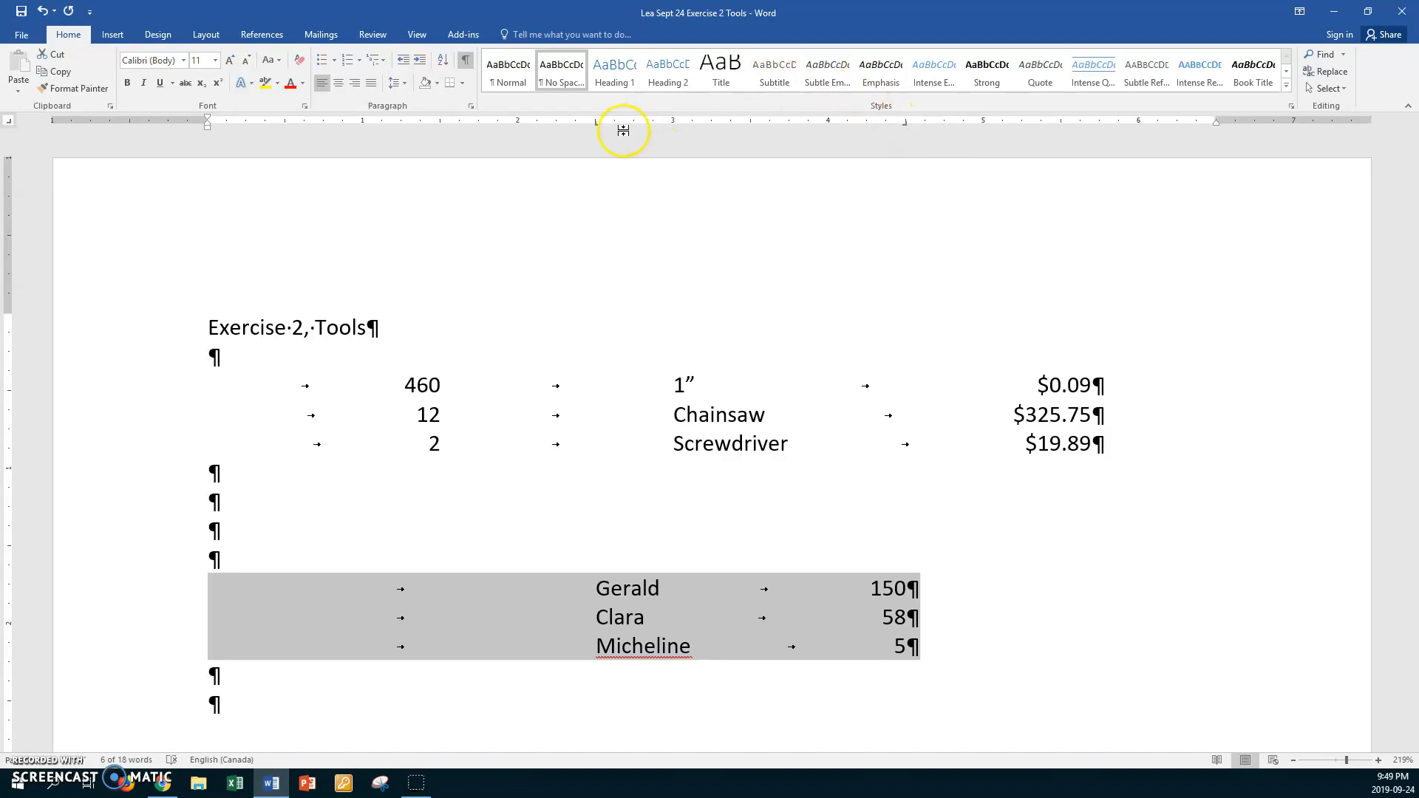
{"action": "left_click_drag", "start_coordinate": [596, 127], "coordinate": [521, 131]}
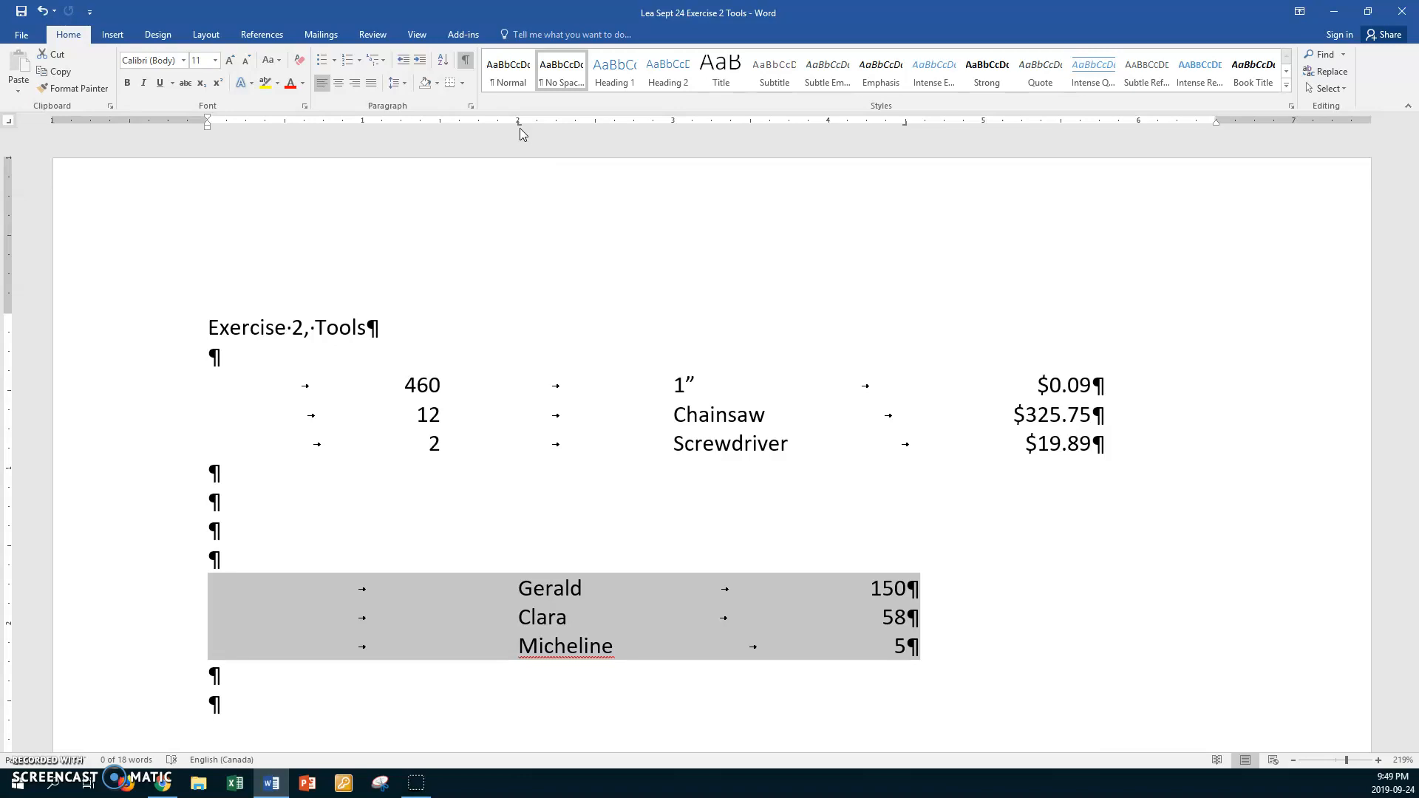
Format the "Exercise 2, Tools" title line as bold, italic, 16 pt and standard red.
{"action": "key", "text": "ctrl+Home"}
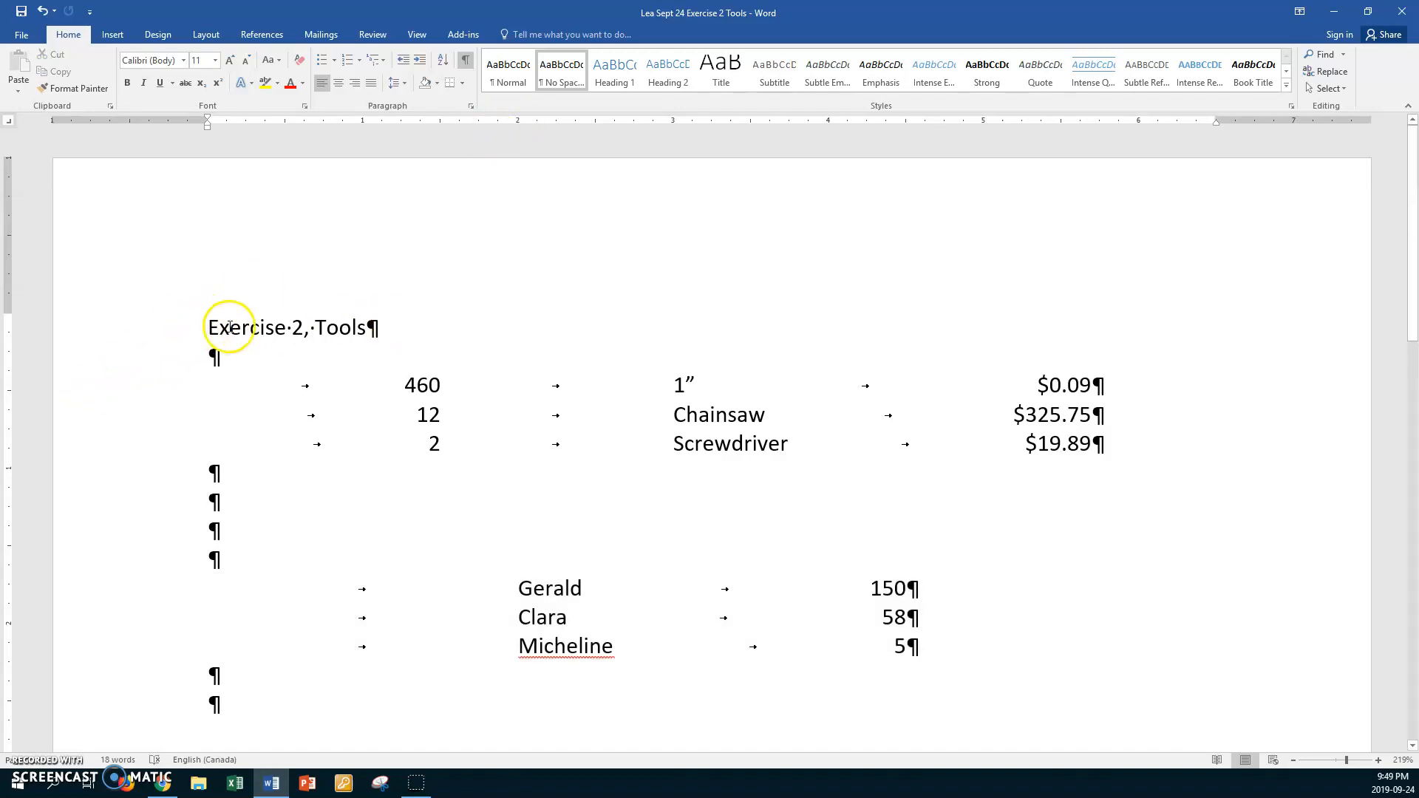
{"action": "left_click", "coordinate": [177, 335]}
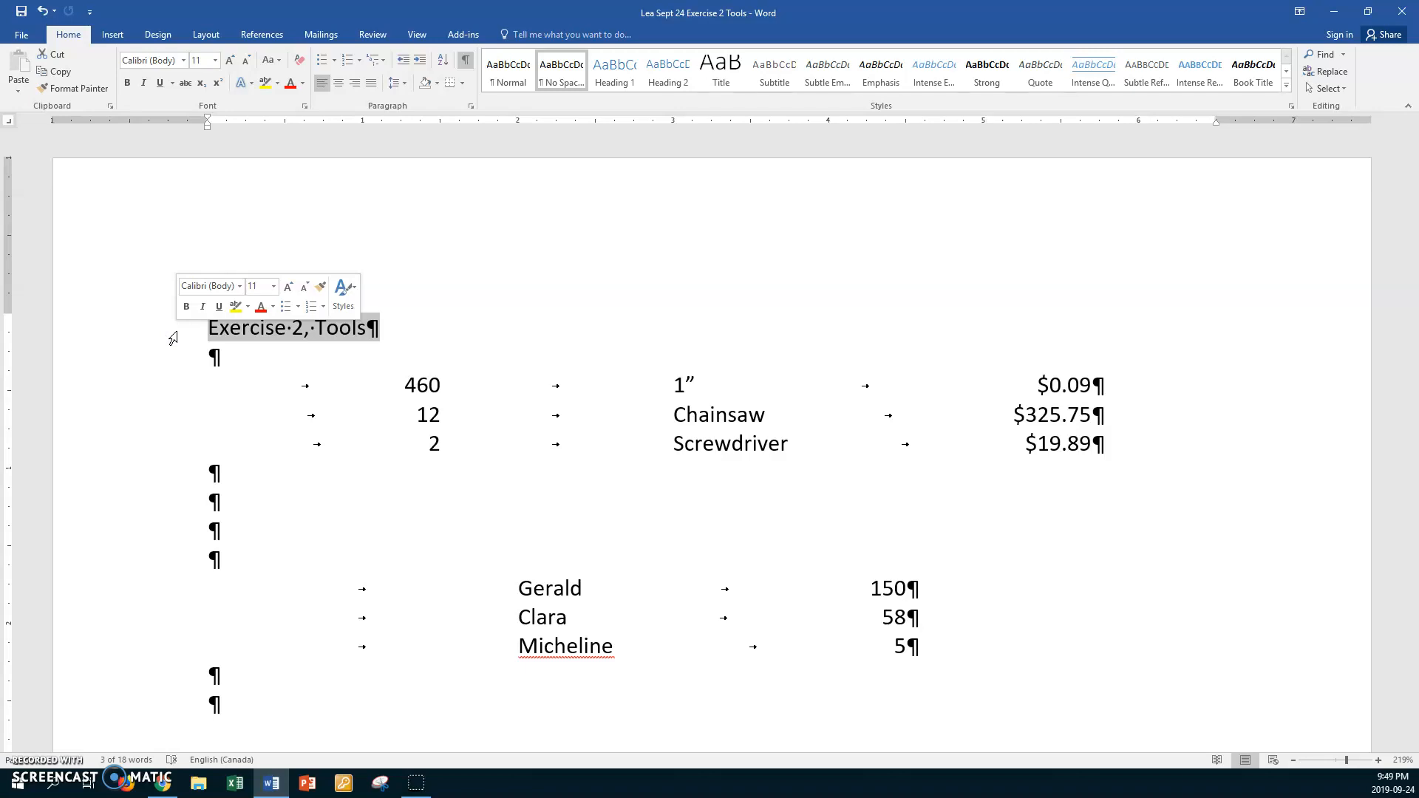
{"action": "key", "text": "ctrl+b"}
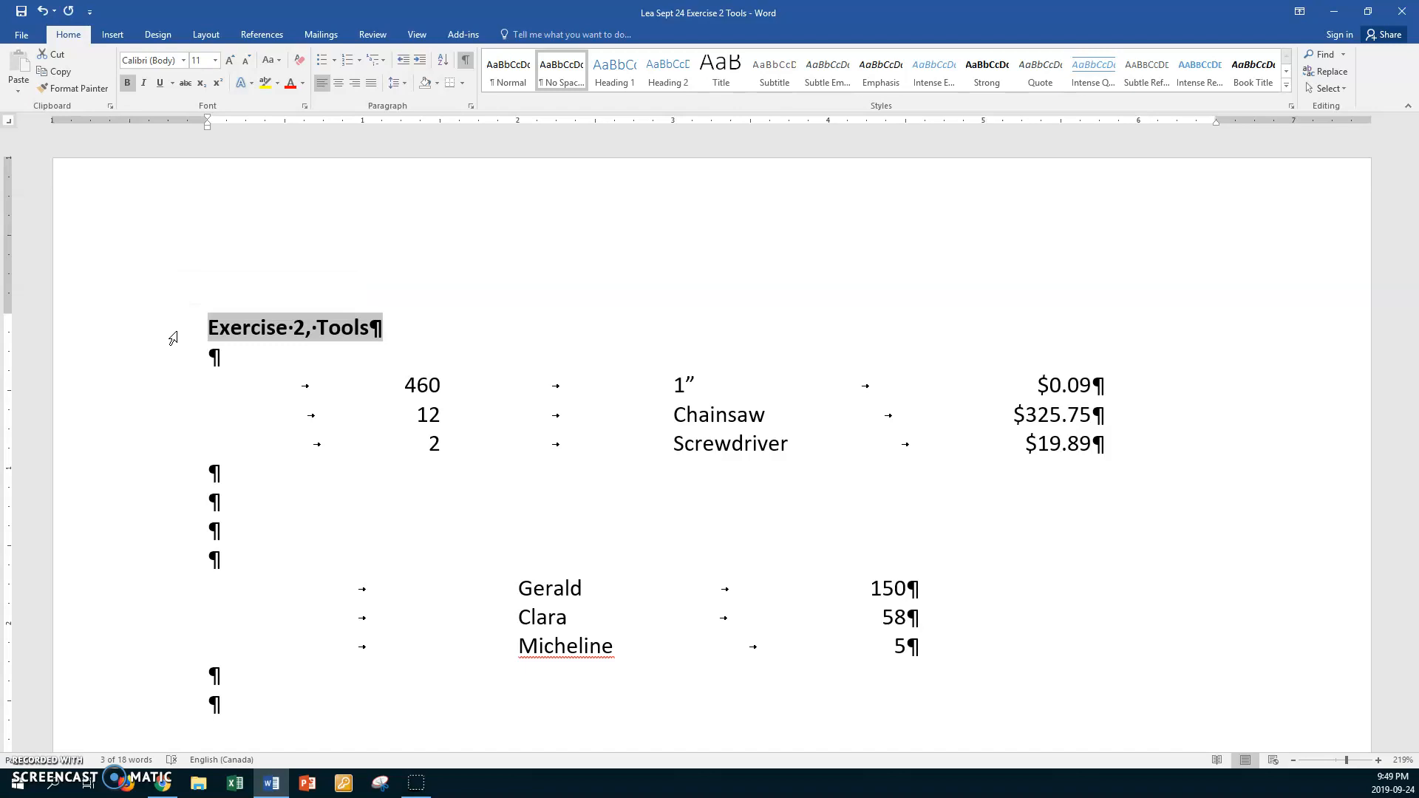
{"action": "key", "text": "ctrl+i"}
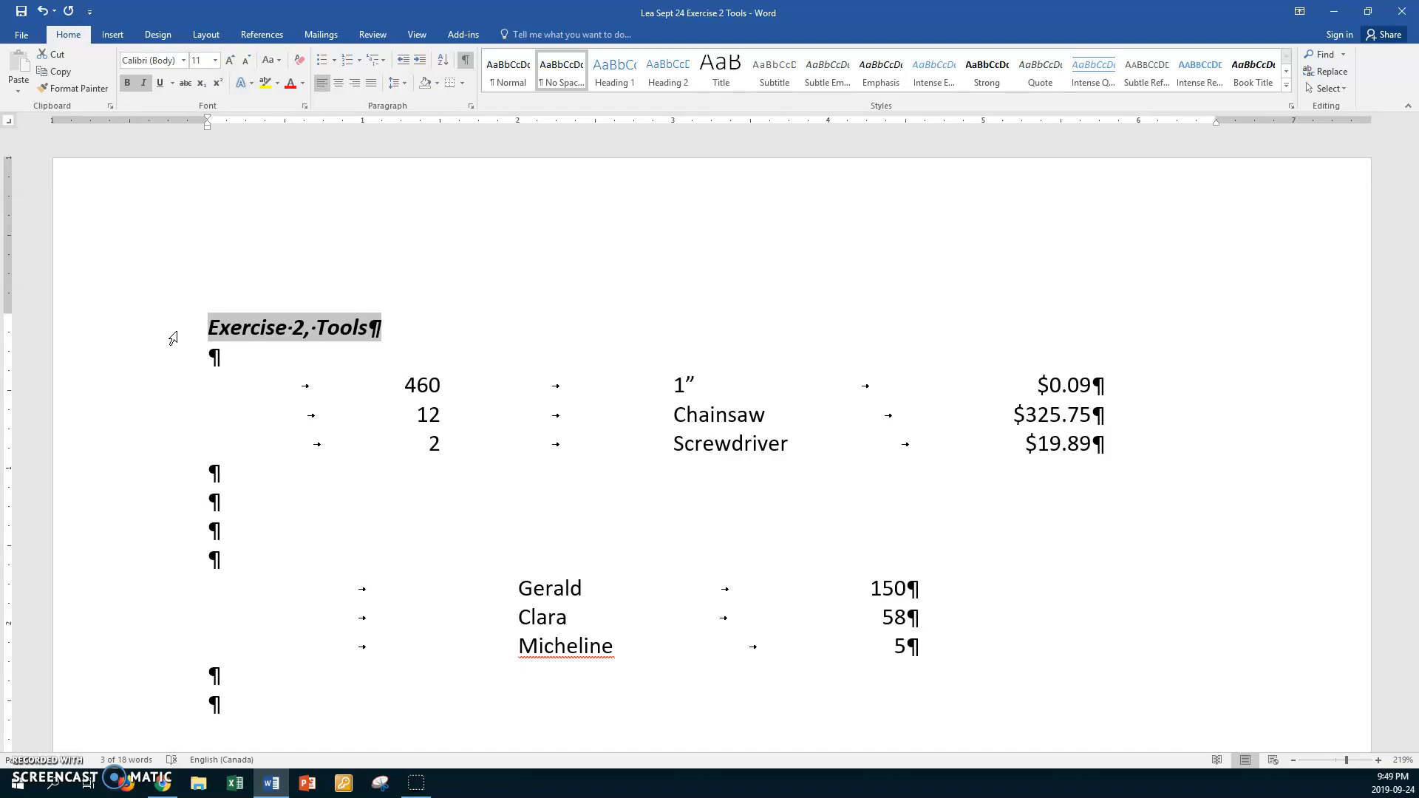
{"action": "key", "text": "ctrl+shift+period"}
{"action": "key", "text": "ctrl+shift+period"}
{"action": "key", "text": "ctrl+shift+period"}
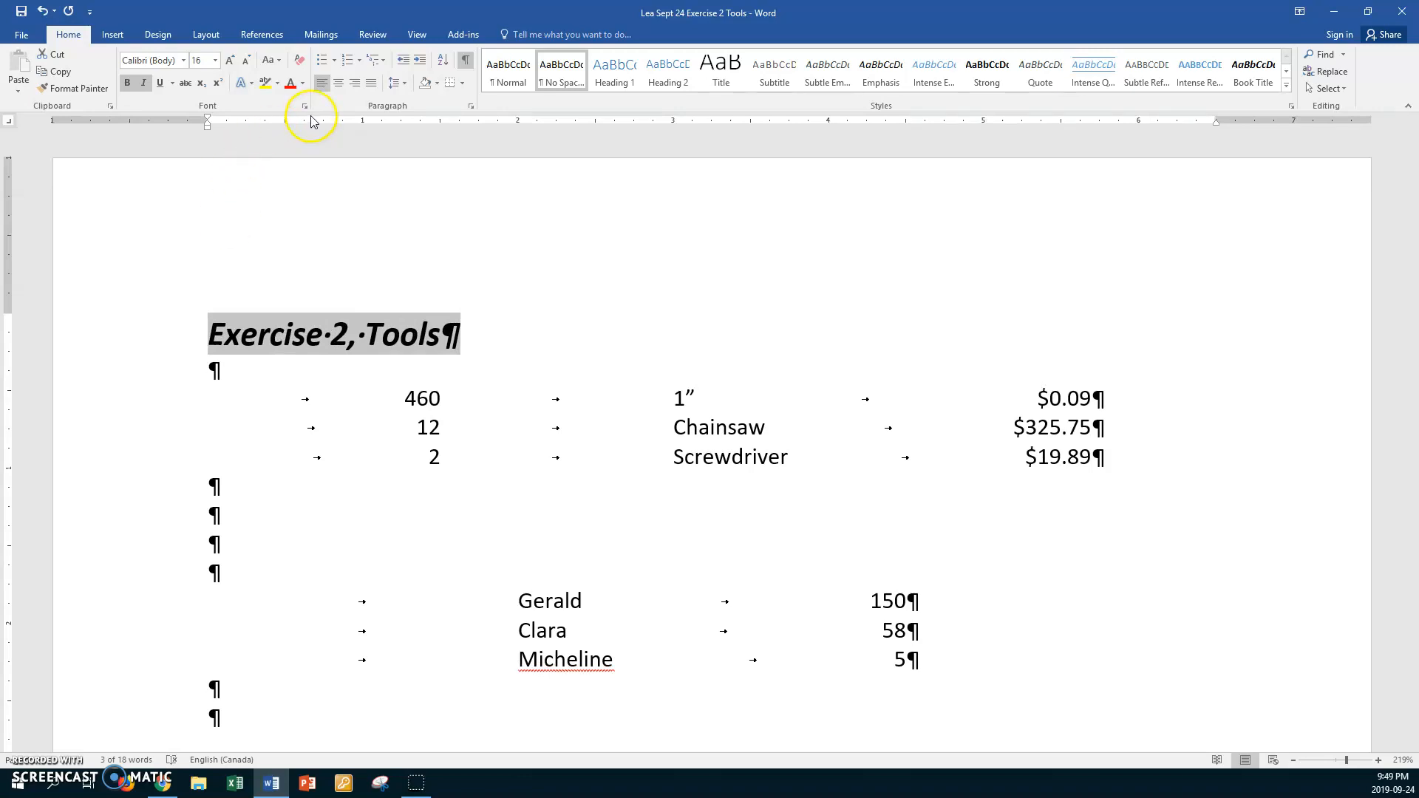
{"action": "left_click", "coordinate": [303, 83]}
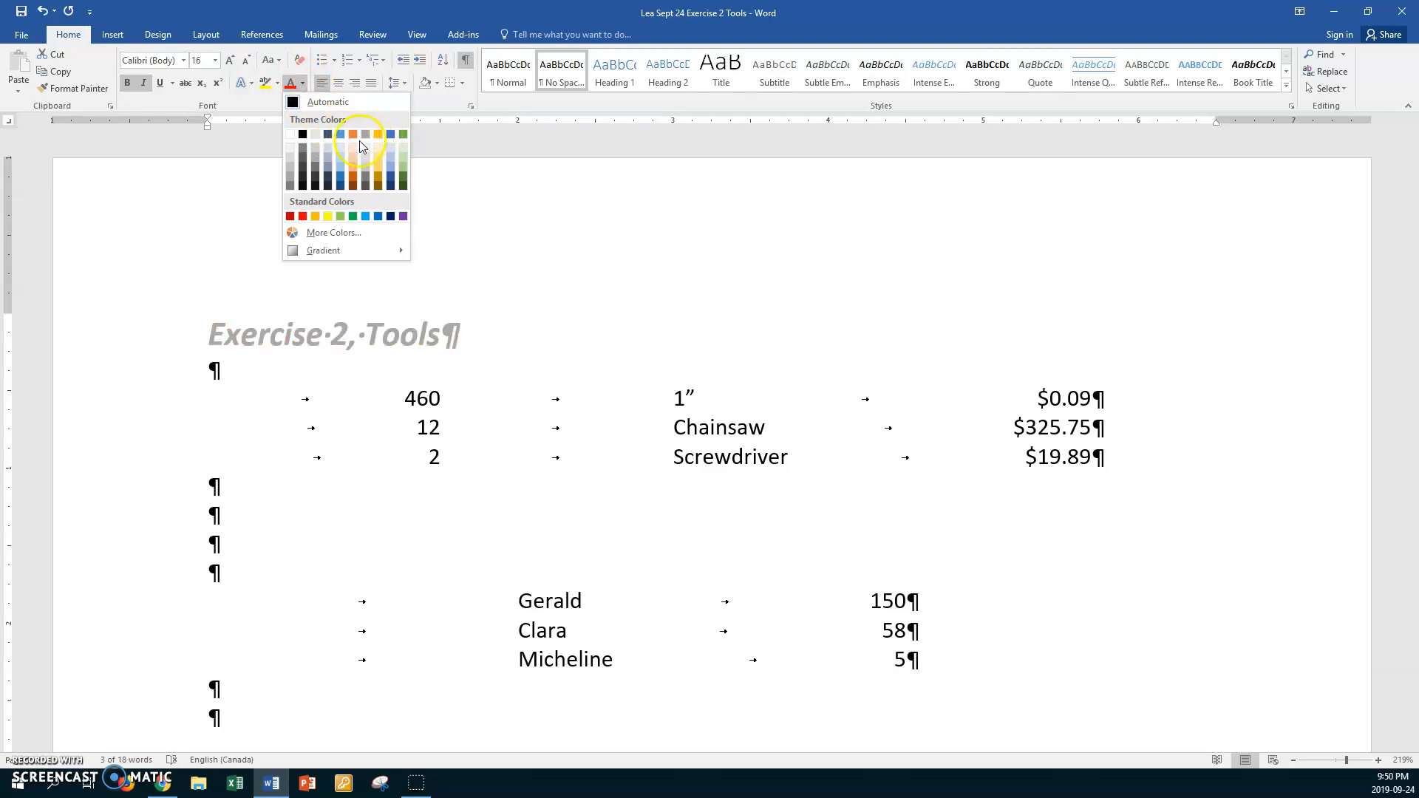
{"action": "left_click", "coordinate": [303, 216]}
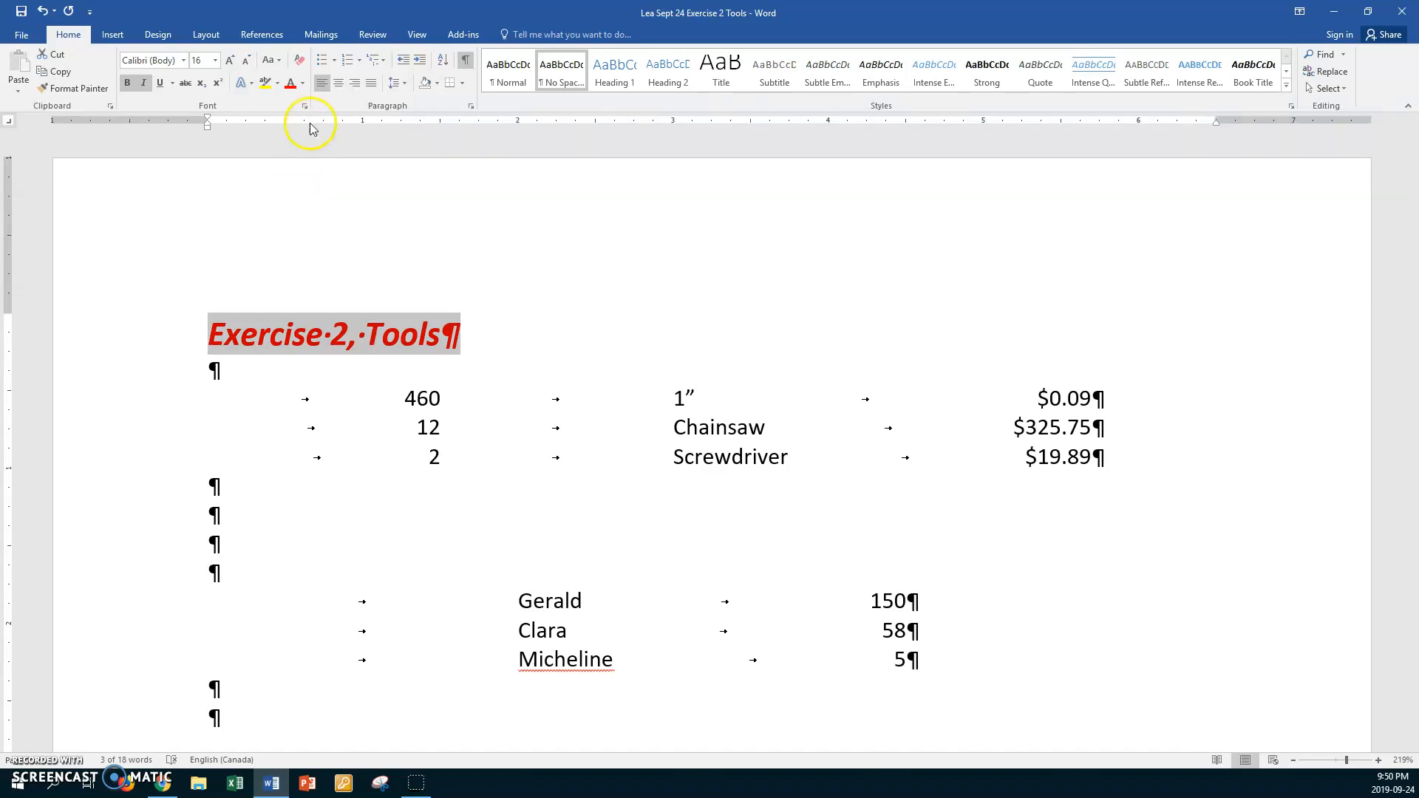
Open the detailed gradient options for the title's font color and switch its text fill to a gradient fill.
{"action": "left_click", "coordinate": [303, 88]}
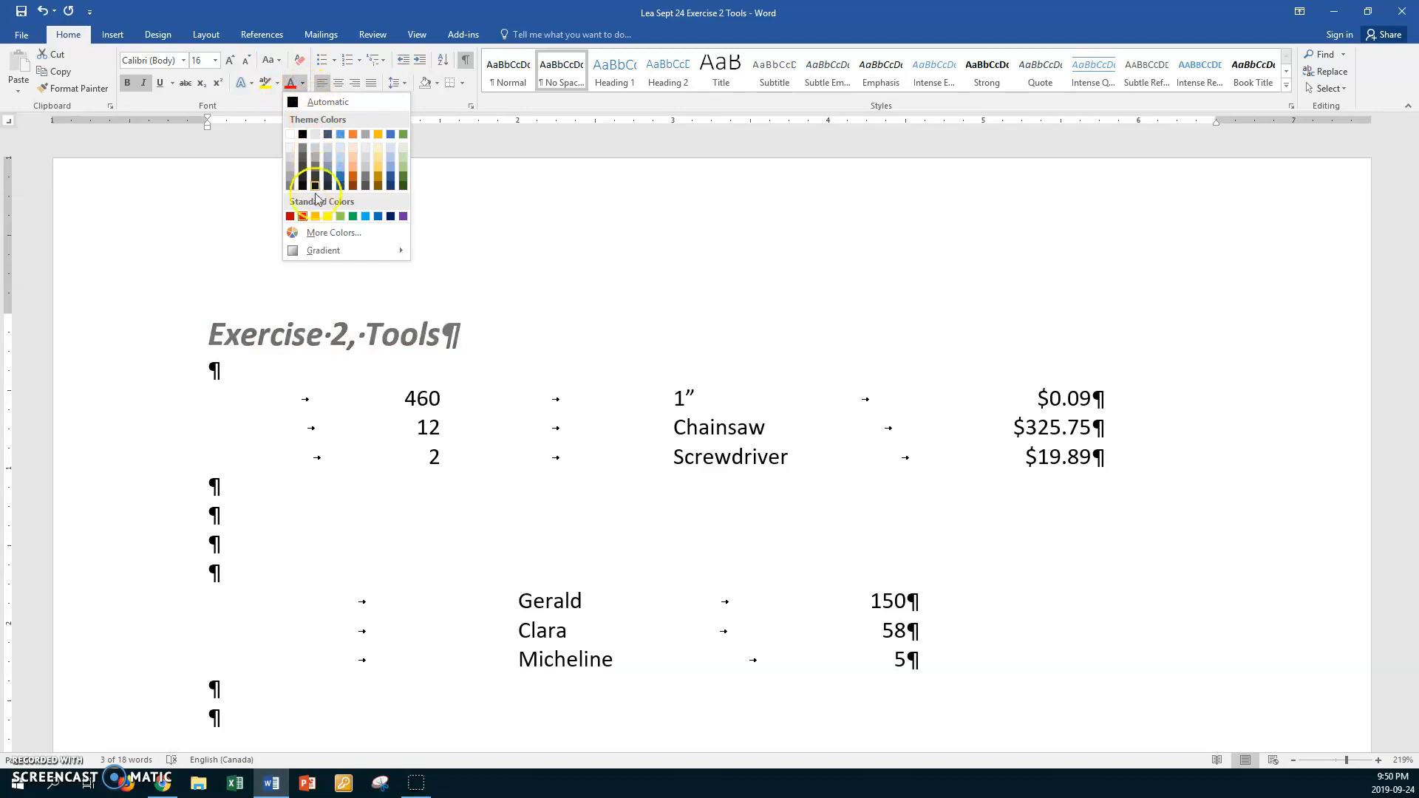
{"action": "left_click", "coordinate": [313, 252]}
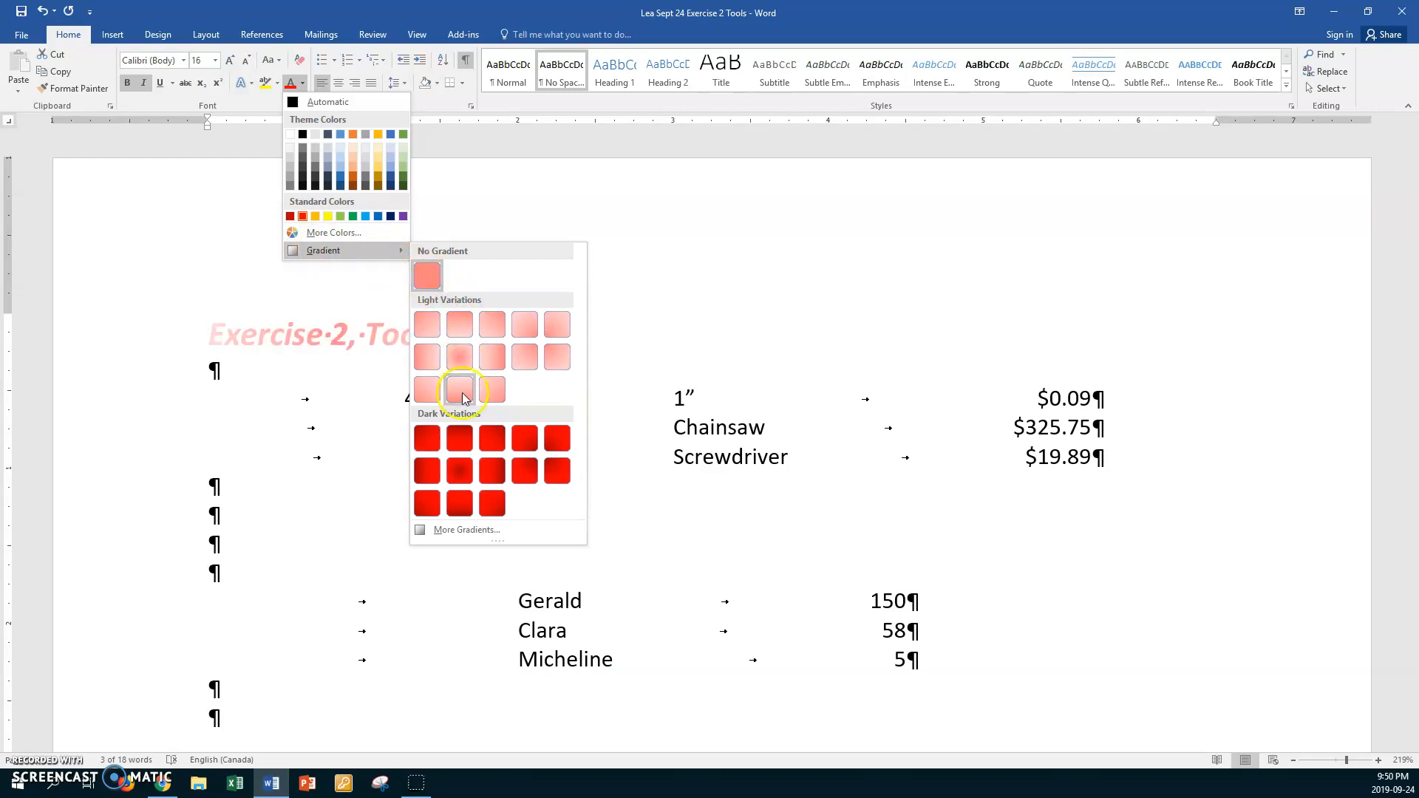
{"action": "left_click", "coordinate": [461, 529]}
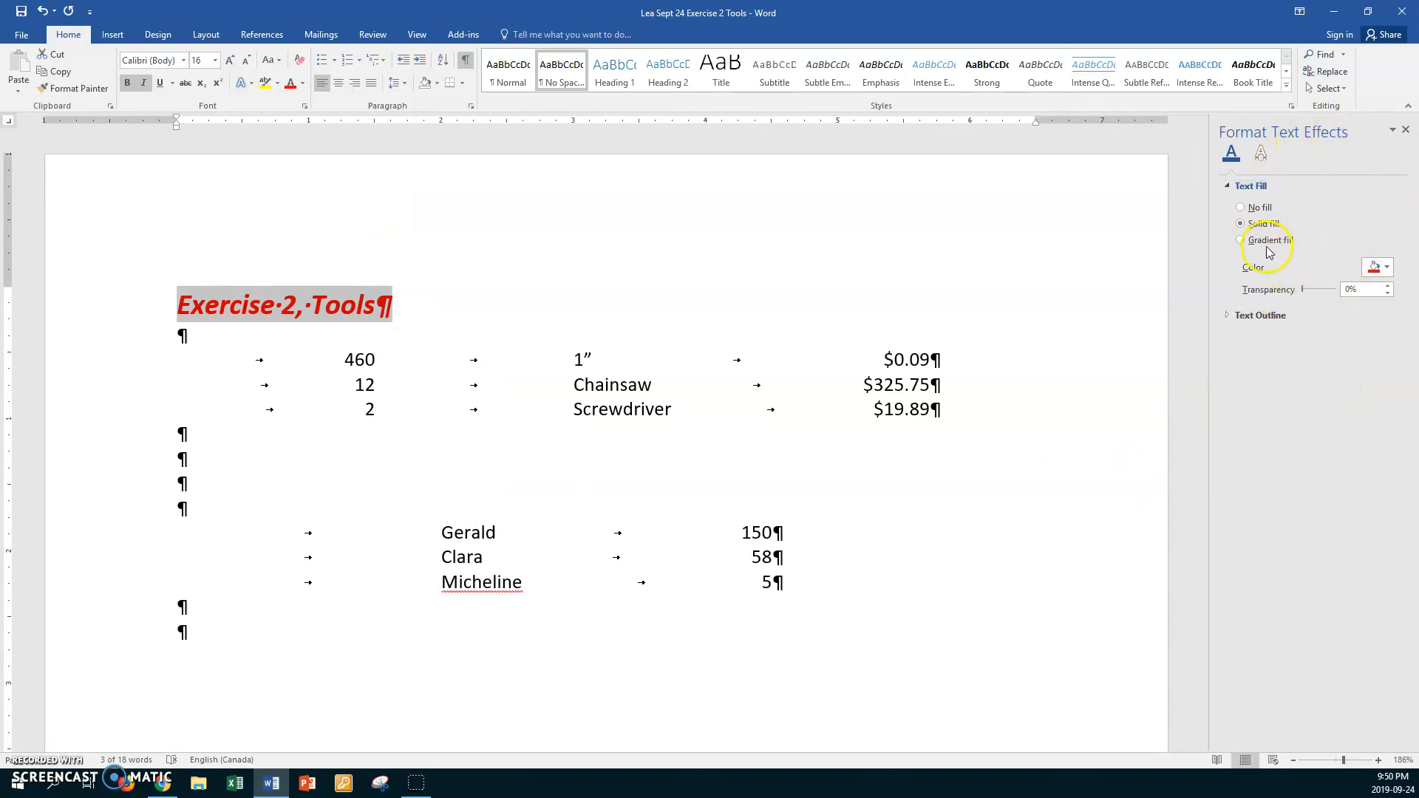
{"action": "left_click", "coordinate": [1241, 241]}
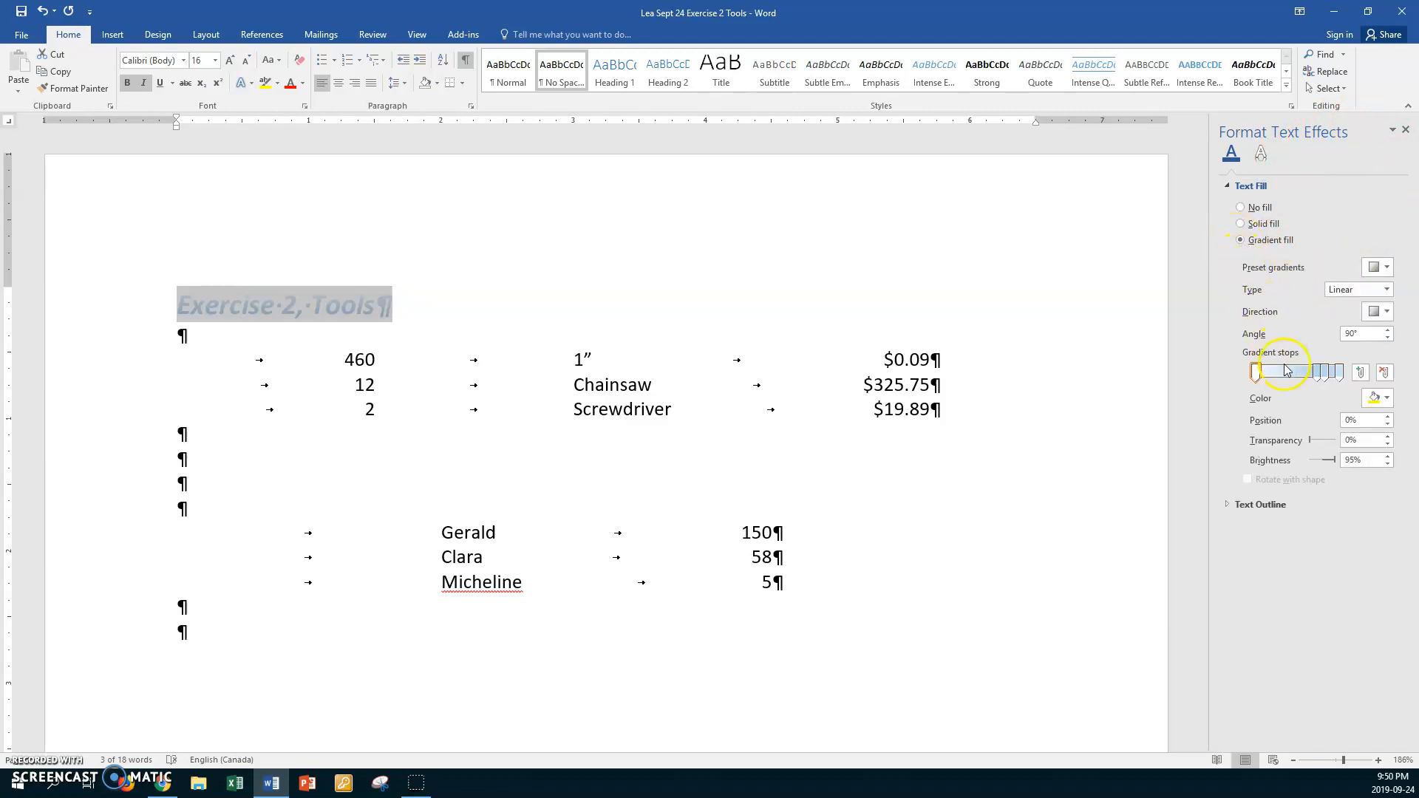
Remove the third gradient stop from the title's text fill and move the second stop to 54%.
{"action": "left_click_drag", "start_coordinate": [1321, 376], "coordinate": [1295, 377]}
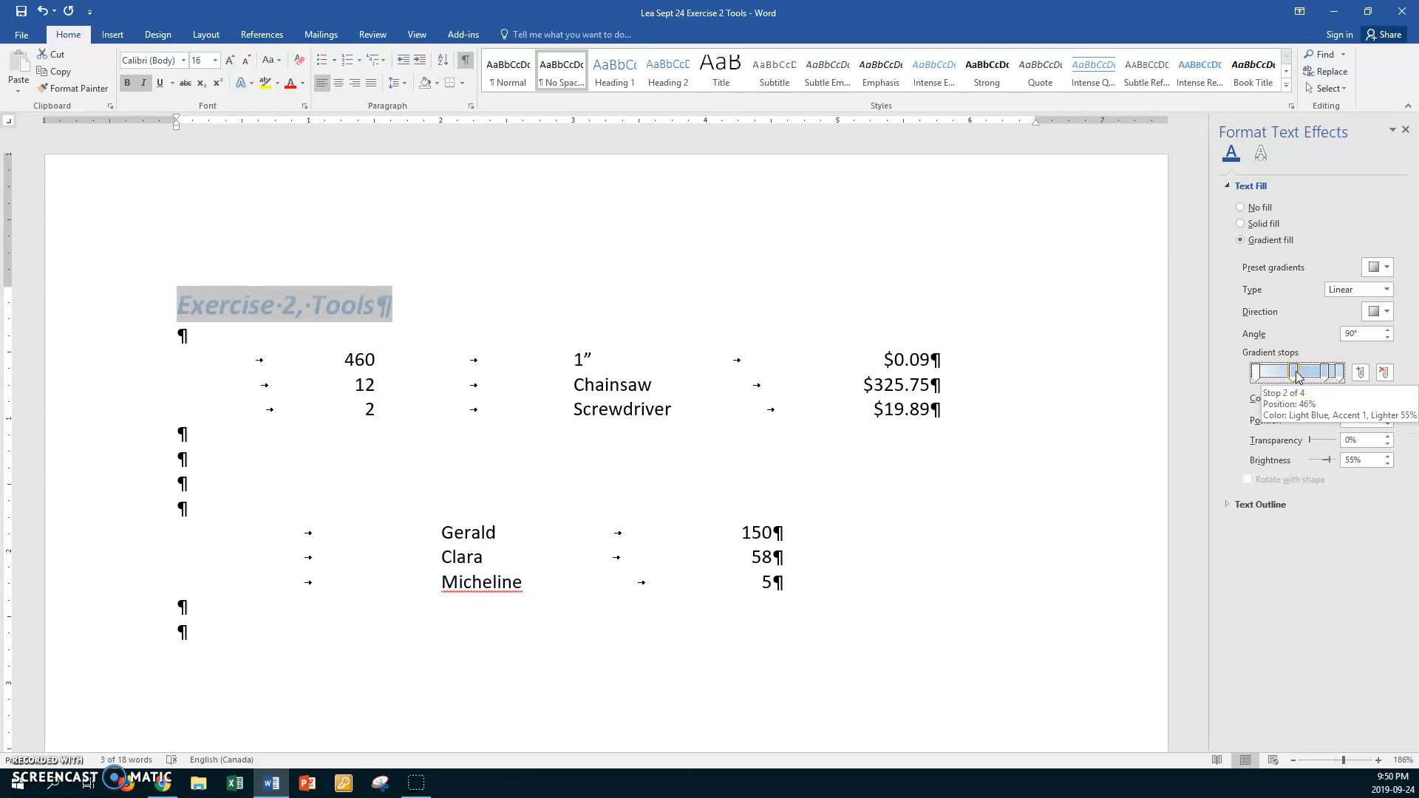
{"action": "left_click", "coordinate": [1324, 375]}
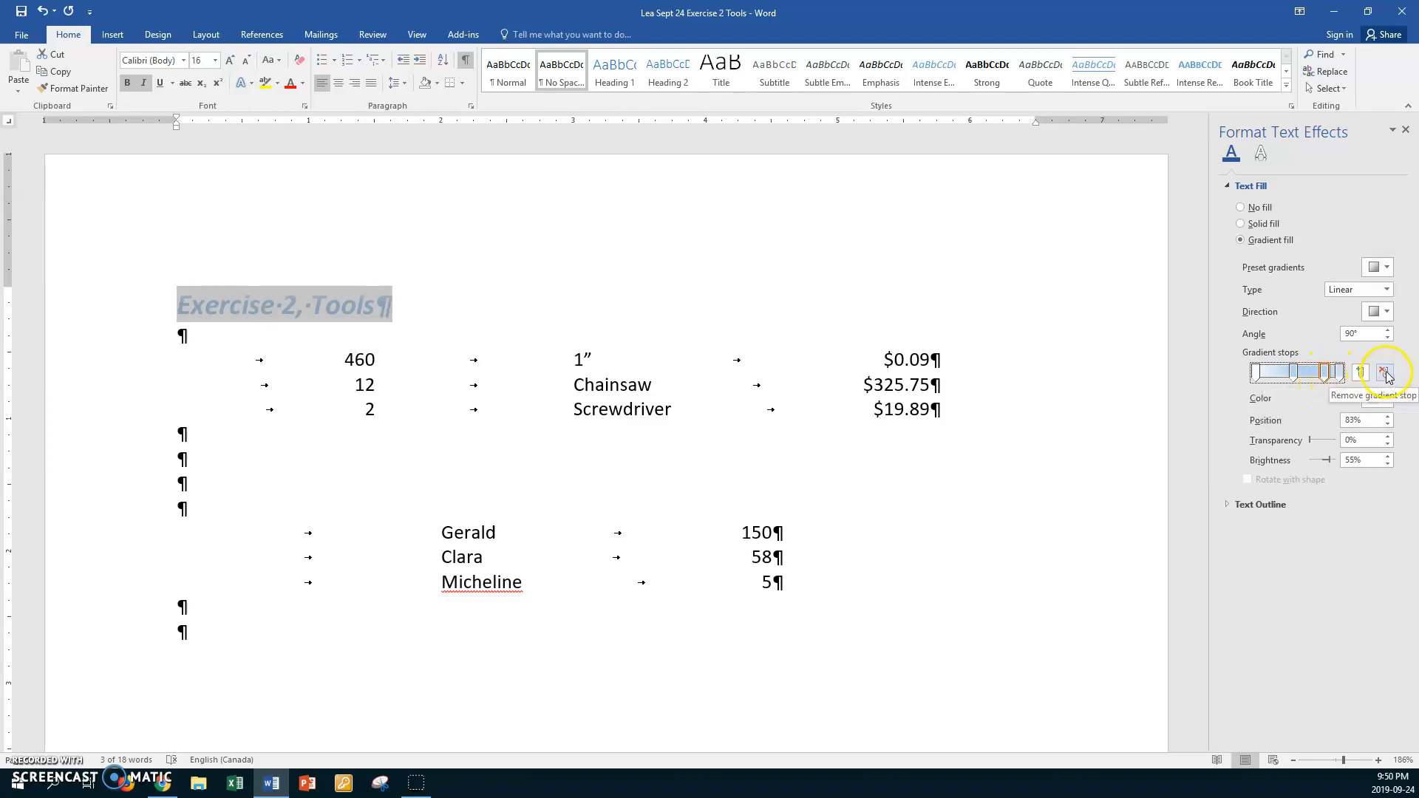
{"action": "left_click", "coordinate": [1384, 374]}
{"action": "left_click", "coordinate": [1295, 372]}
{"action": "left_click_drag", "start_coordinate": [1295, 376], "coordinate": [1302, 376]}
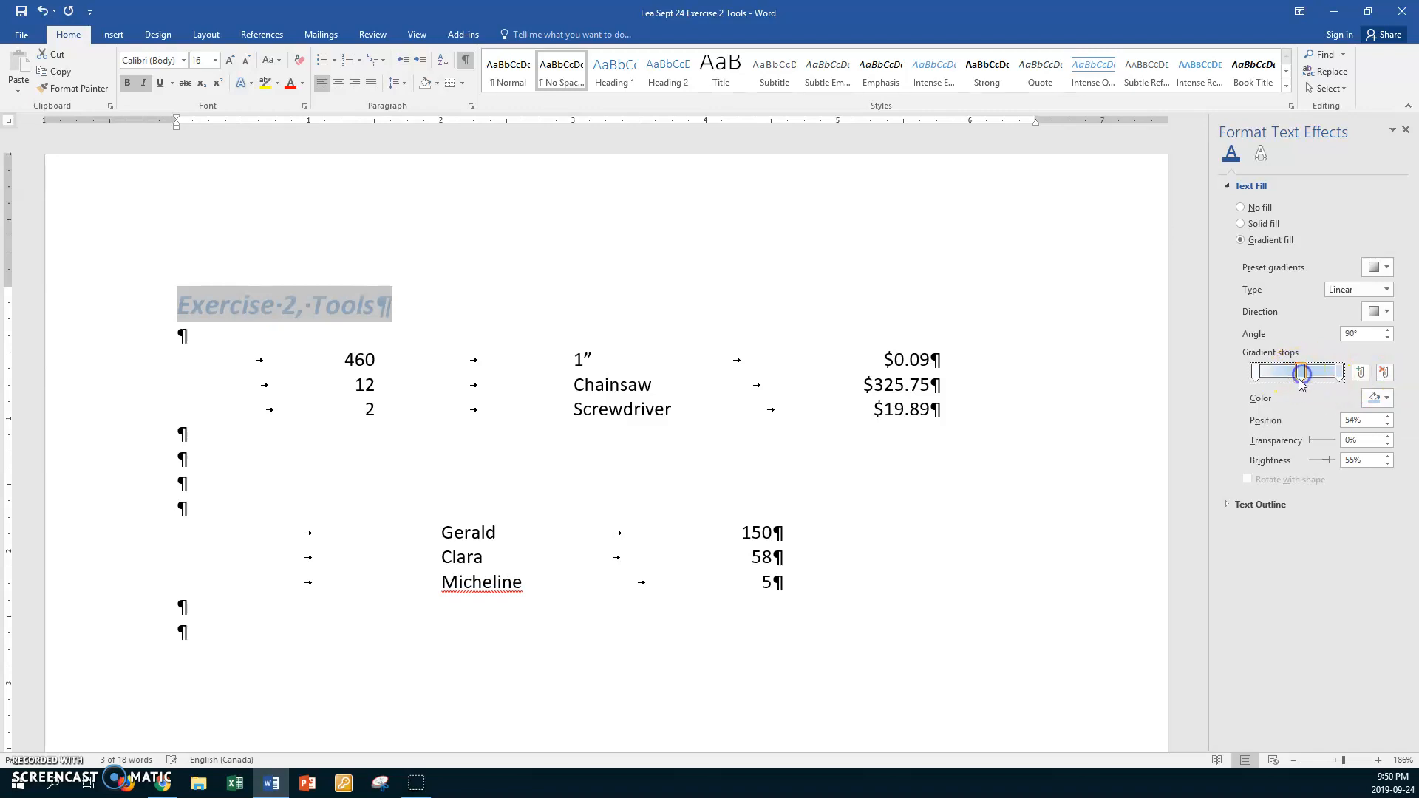
Set the color of the first gradient stop in the title's text fill to standard yellow.
{"action": "left_click", "coordinate": [1256, 373]}
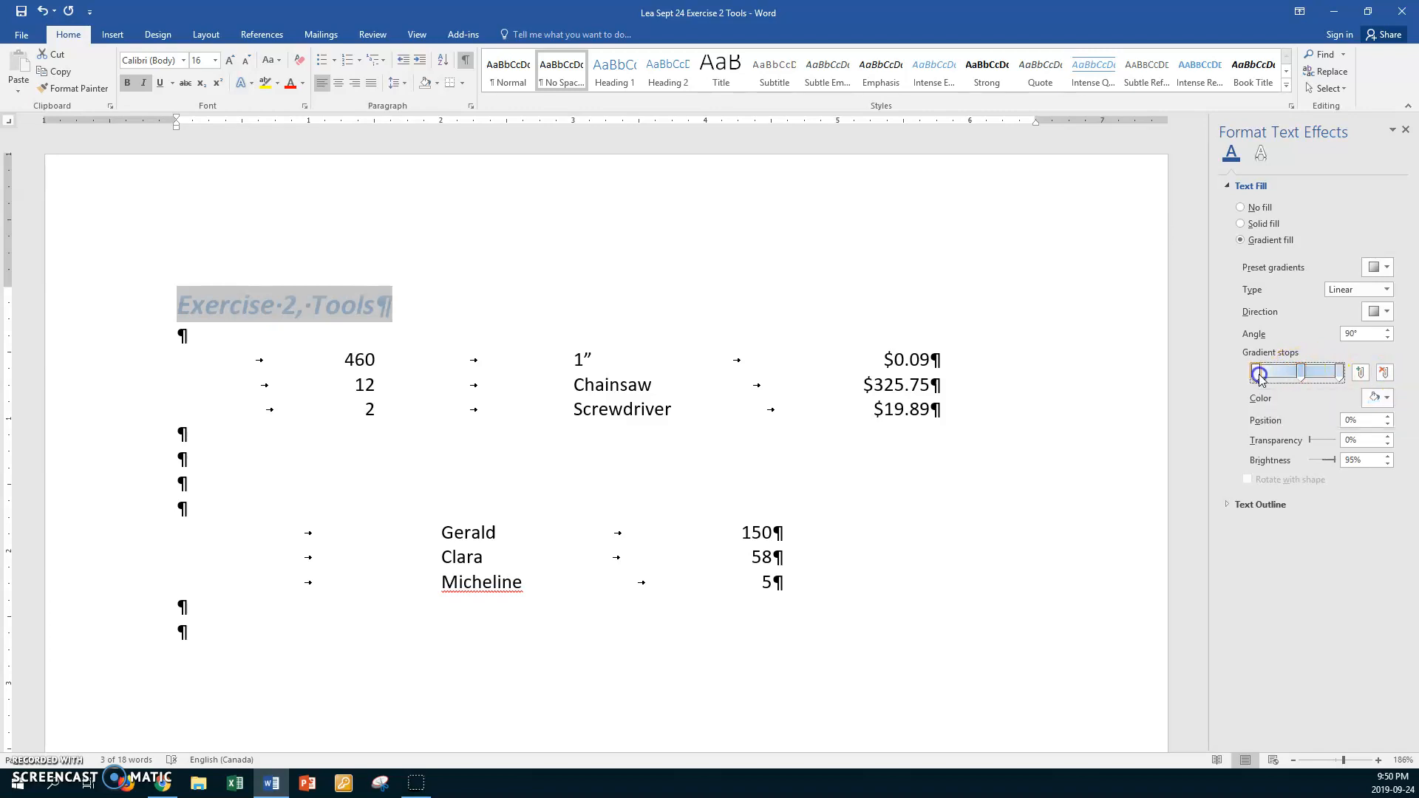
{"action": "left_click", "coordinate": [1387, 399]}
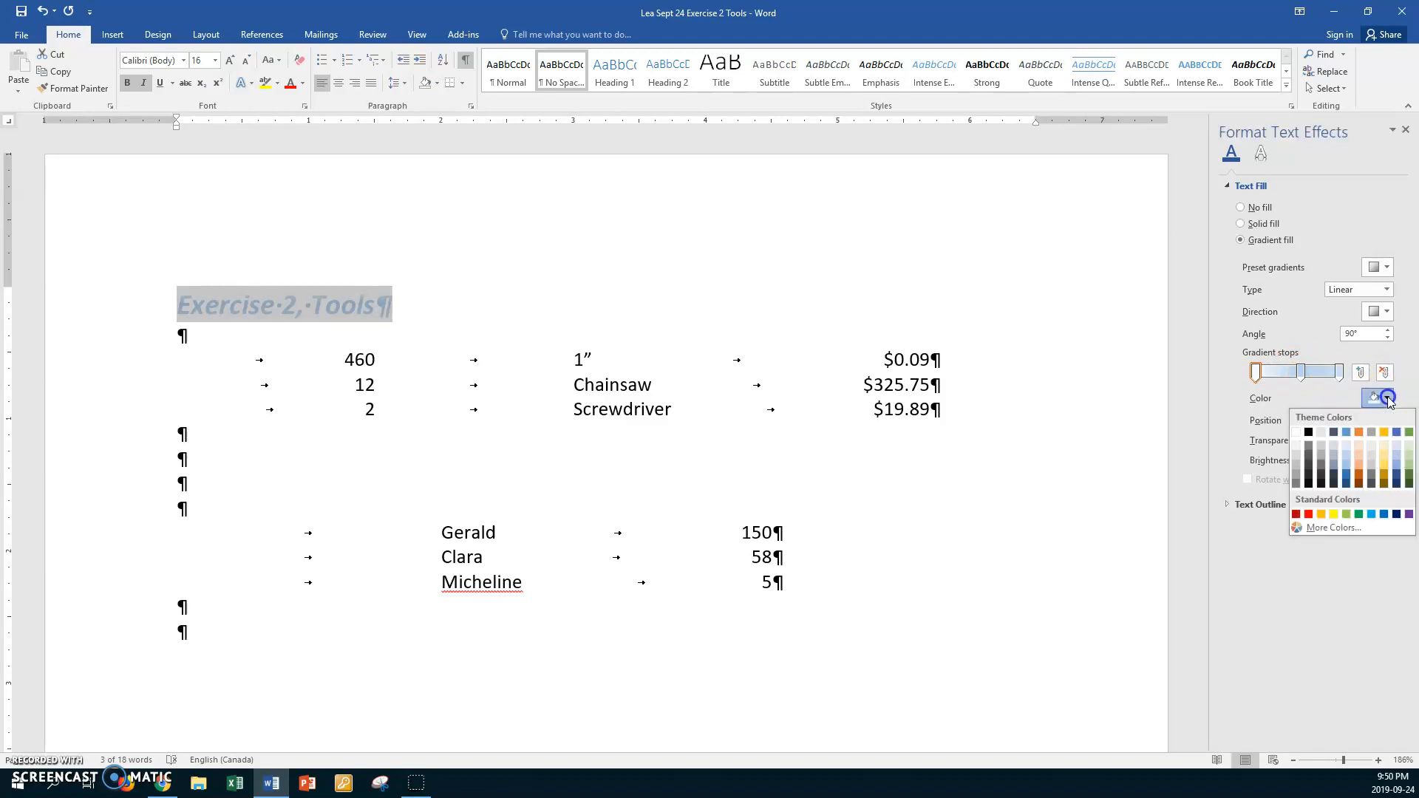
{"action": "left_click", "coordinate": [1334, 515]}
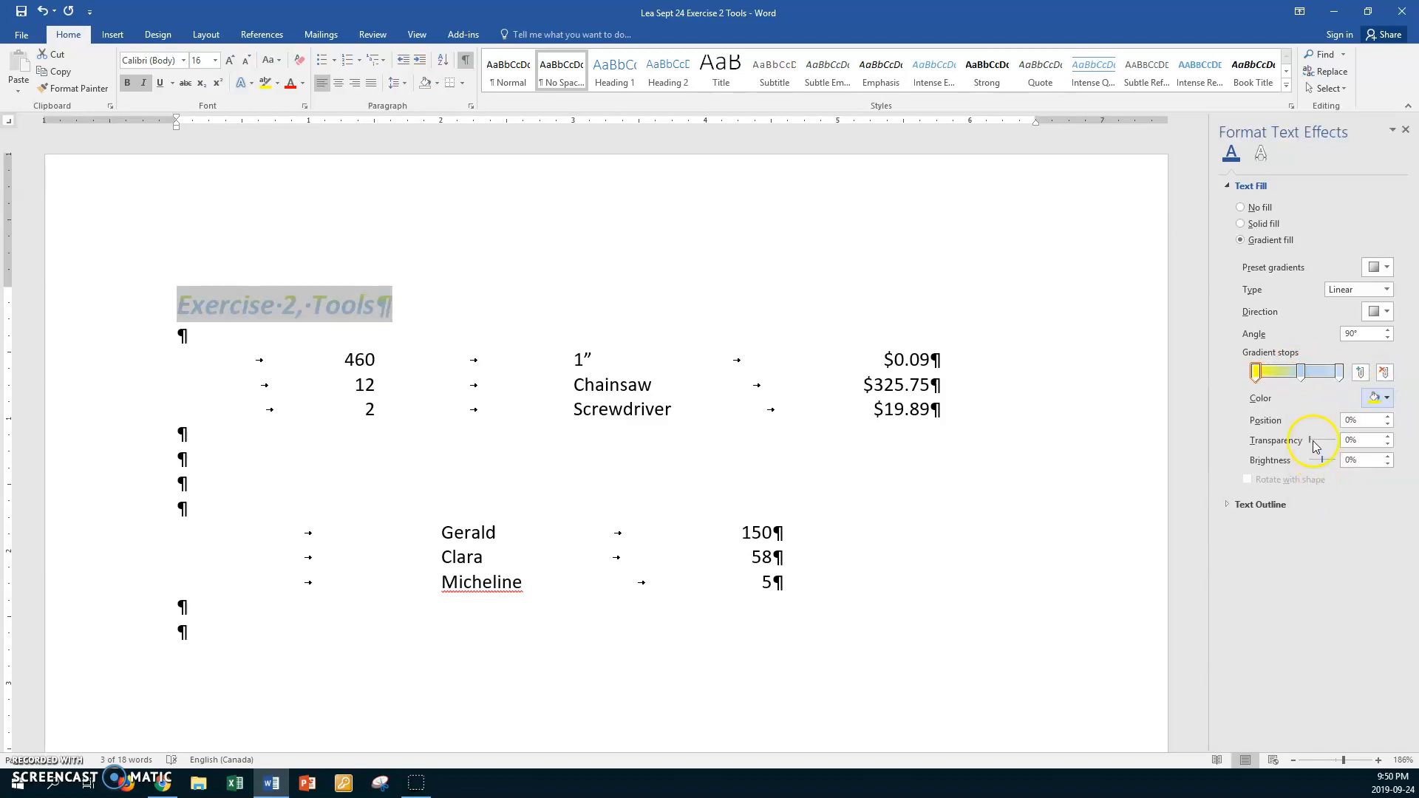
Set the color of the second gradient stop in the title's text fill to standard red.
{"action": "left_click", "coordinate": [1302, 373]}
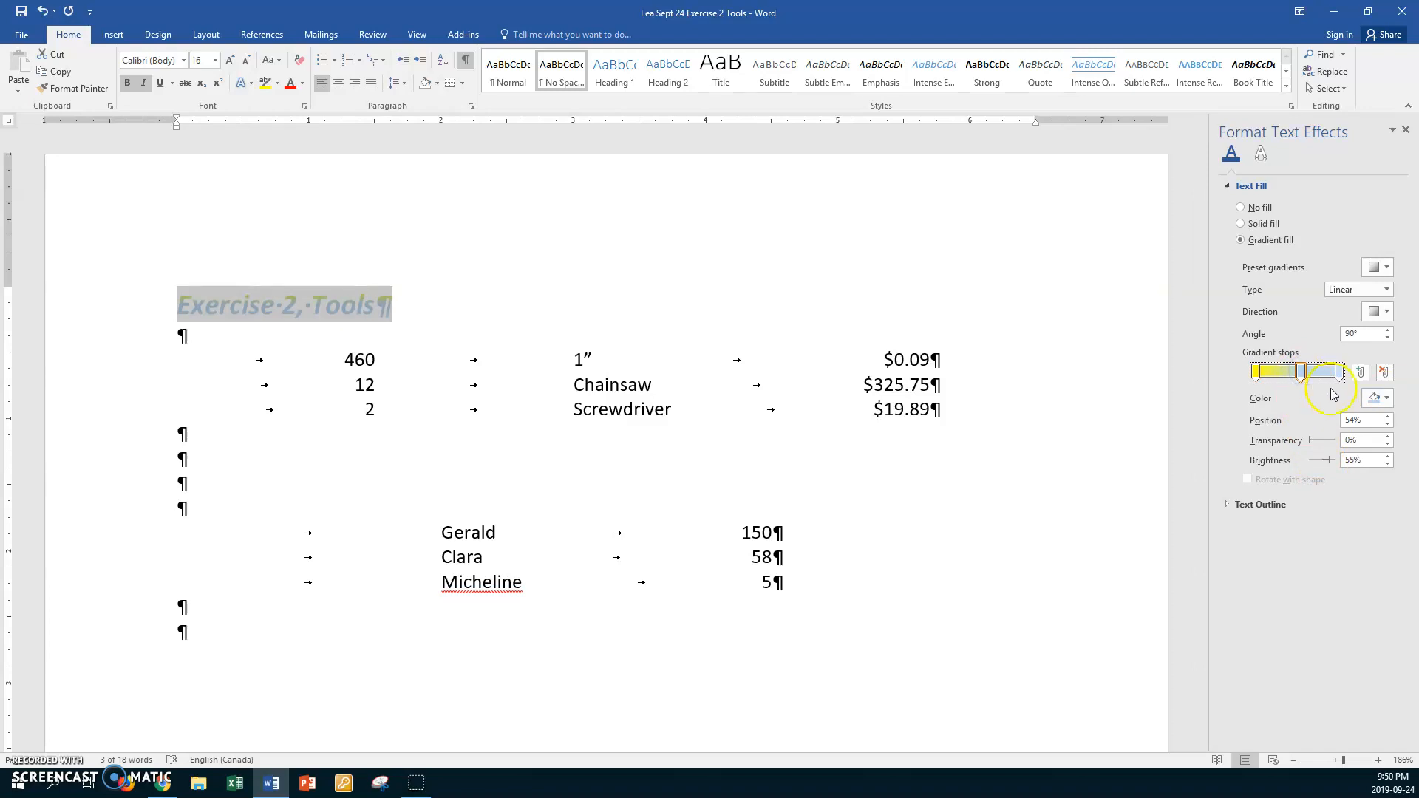
{"action": "left_click", "coordinate": [1388, 400]}
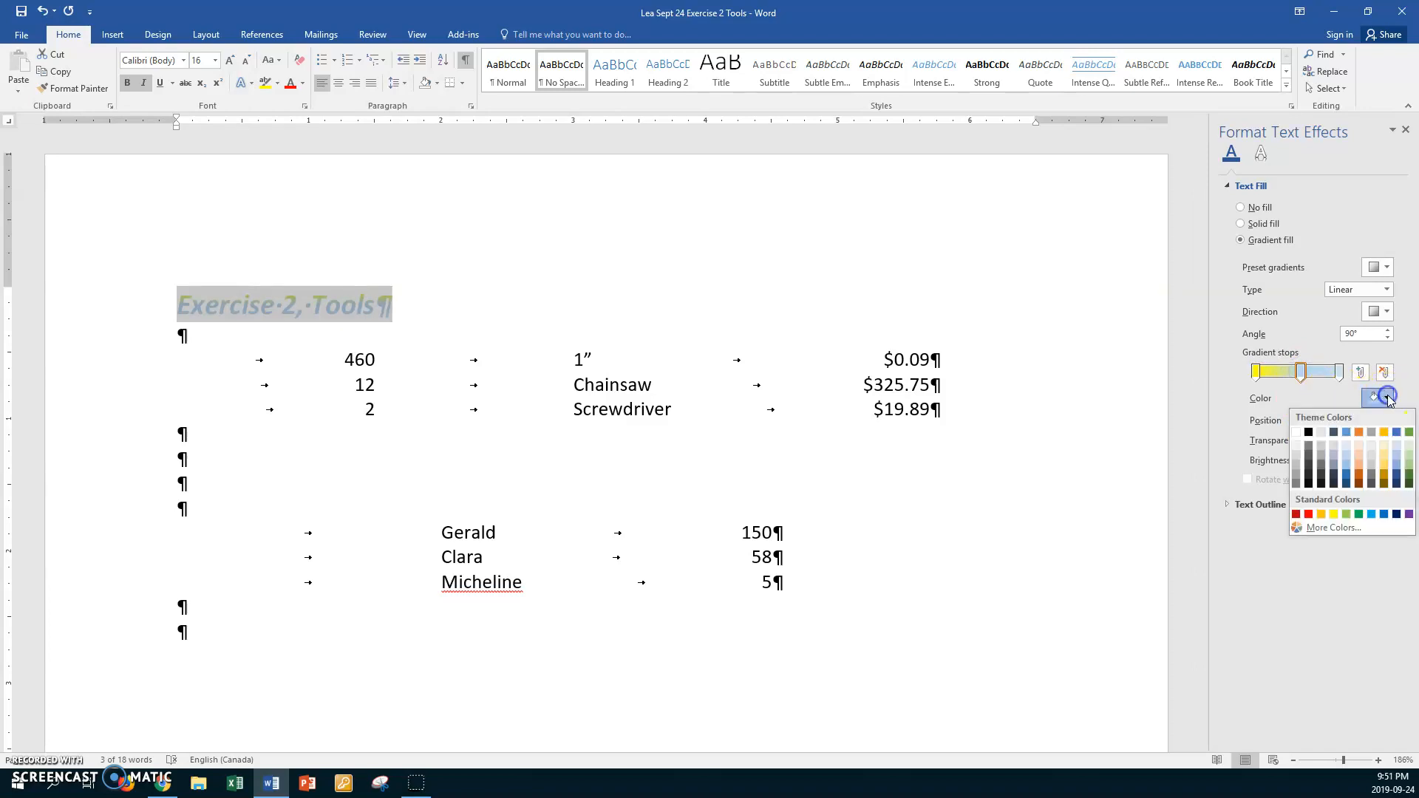
{"action": "left_click", "coordinate": [1313, 515]}
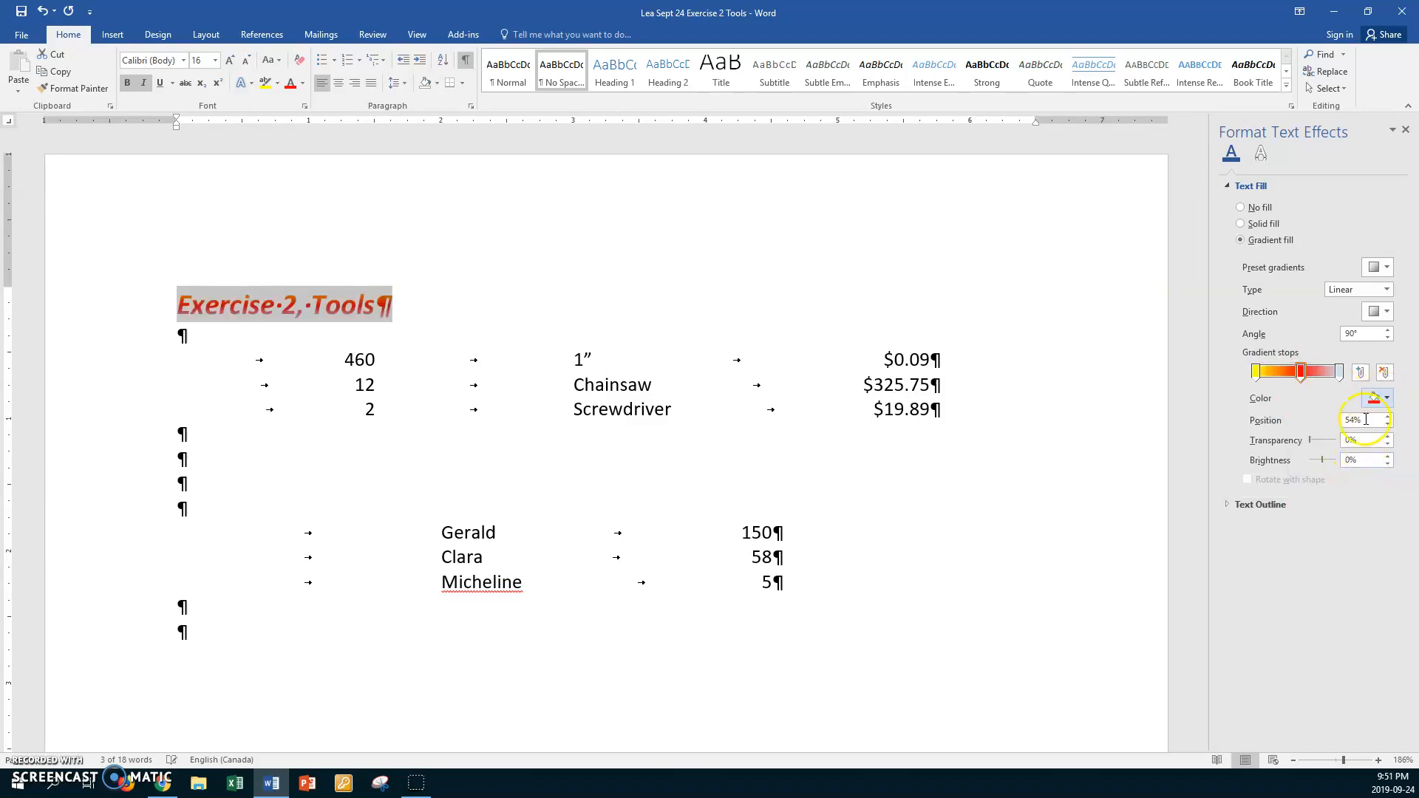
Set the last gradient stop in the title's text fill to standard green and the gradient angle to 200°.
{"action": "left_click", "coordinate": [1341, 374]}
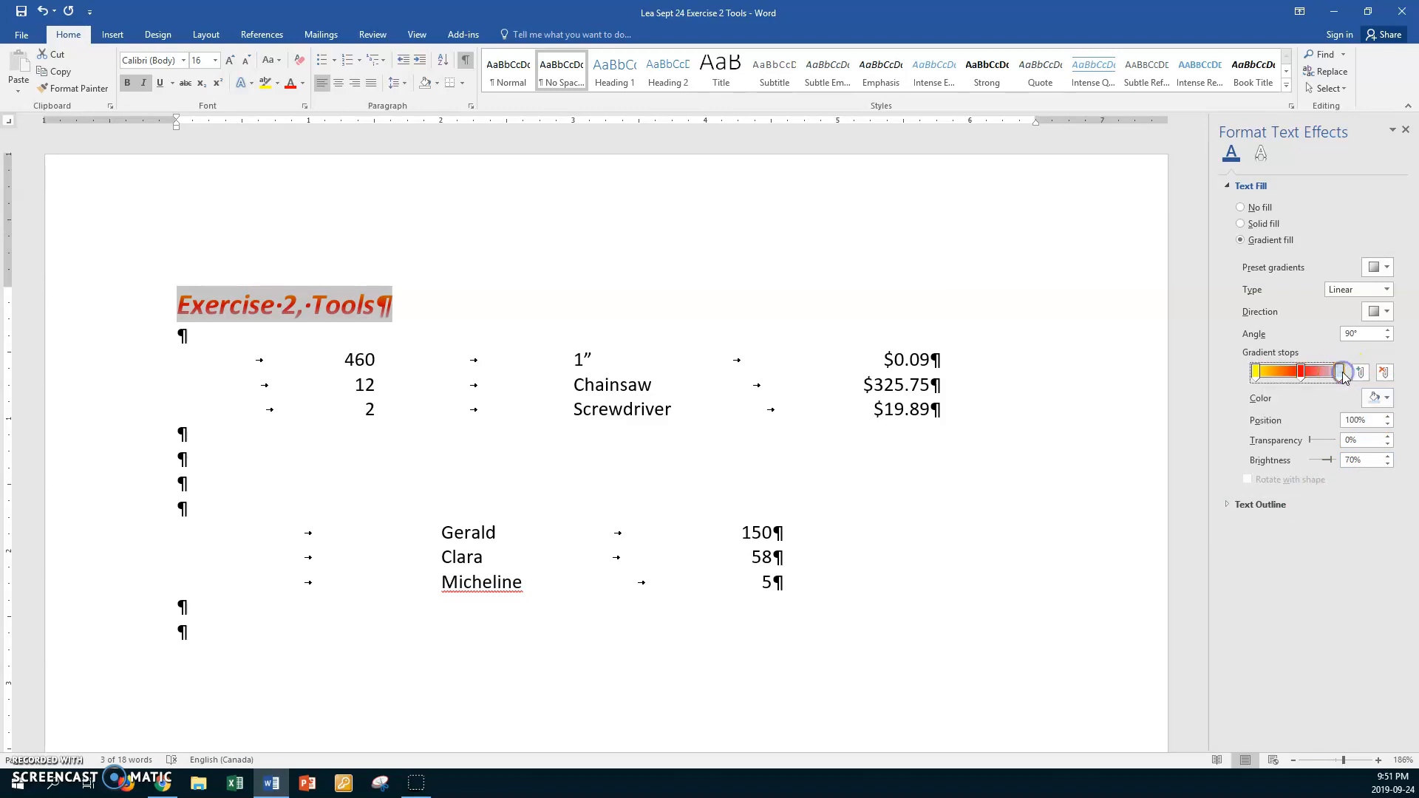
{"action": "left_click", "coordinate": [1387, 399]}
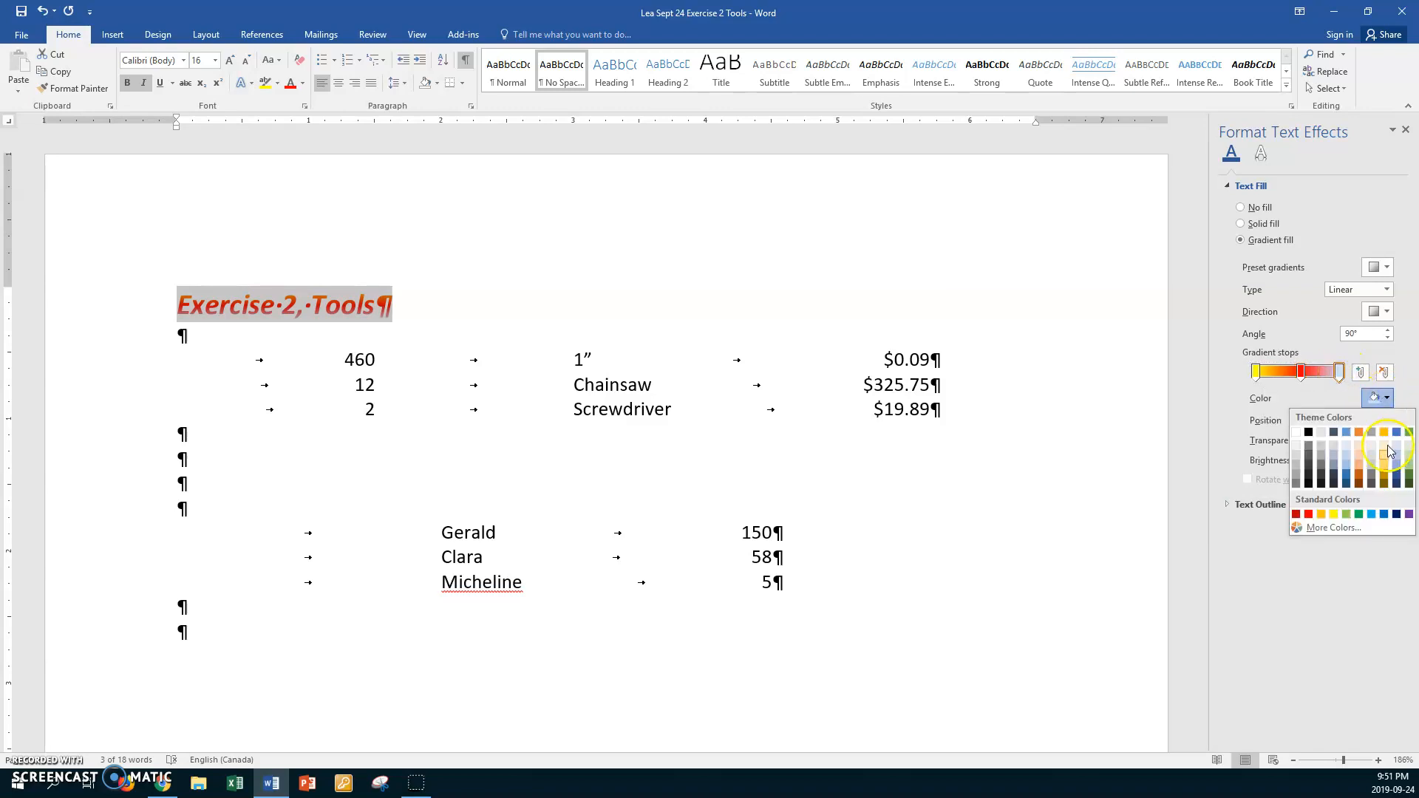
{"action": "left_click", "coordinate": [1358, 514]}
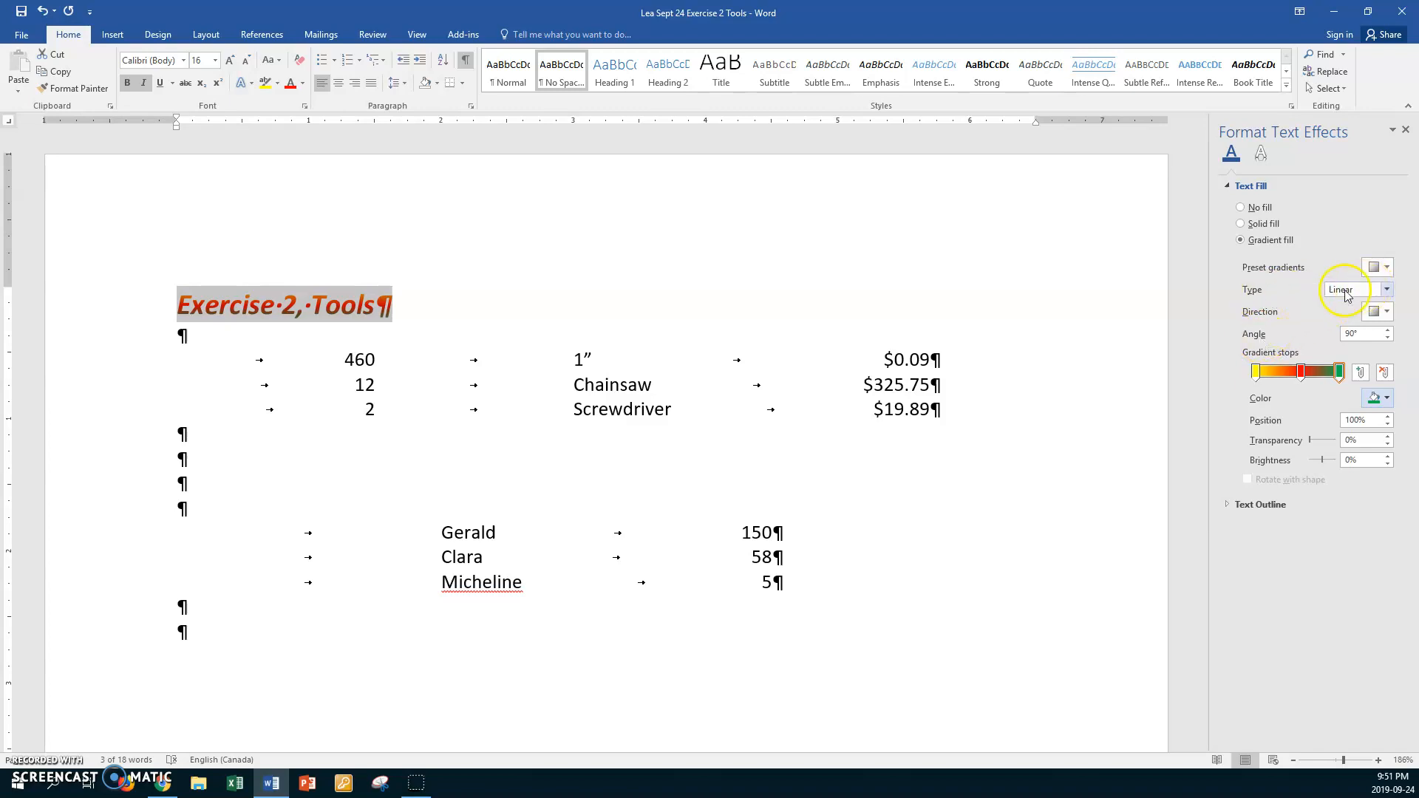
{"action": "left_click", "coordinate": [1390, 331]}
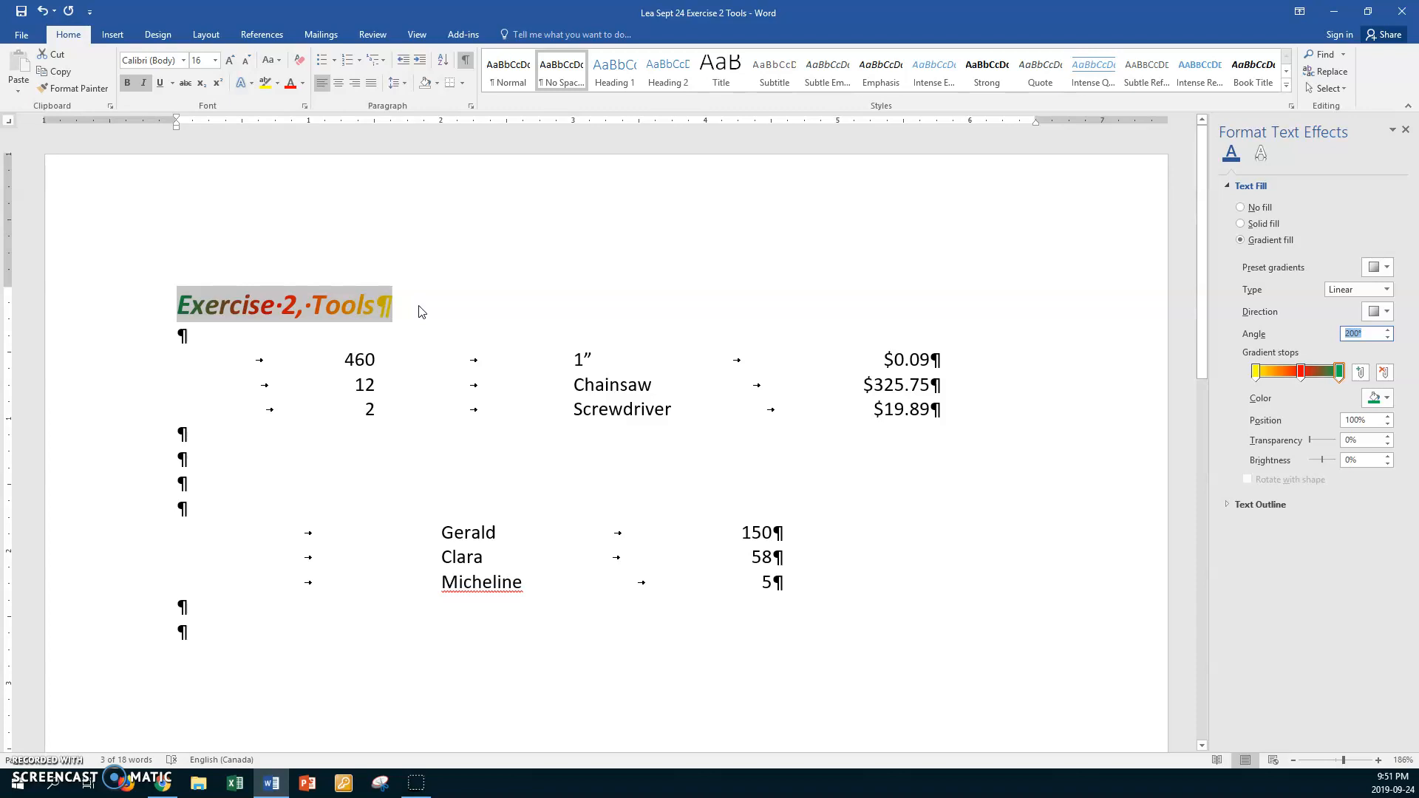
From the last empty paragraph below the name list, search Bing online pictures for "screwdriver".
{"action": "left_click", "coordinate": [203, 629]}
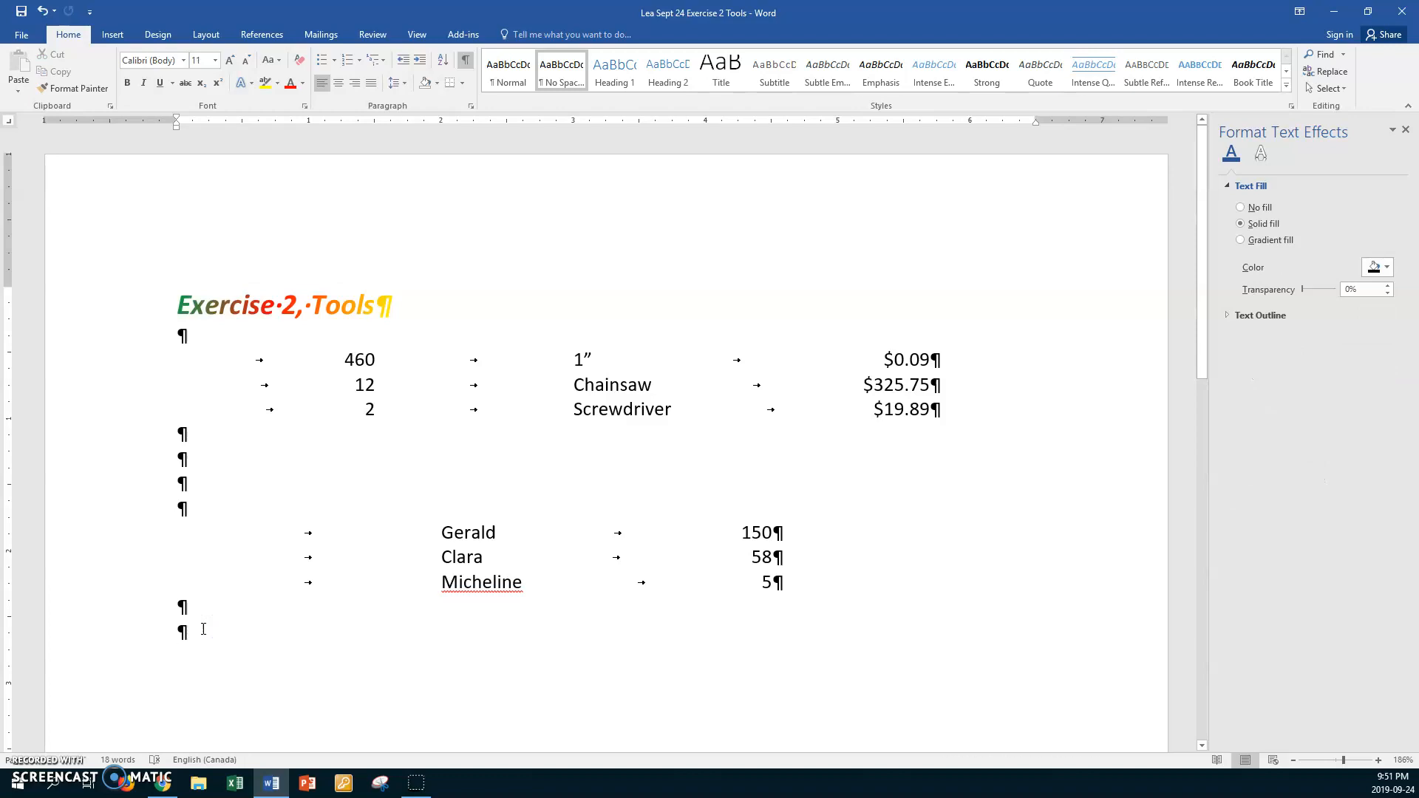
{"action": "scroll", "coordinate": [294, 632], "scroll_direction": "down", "scroll_amount": 1}
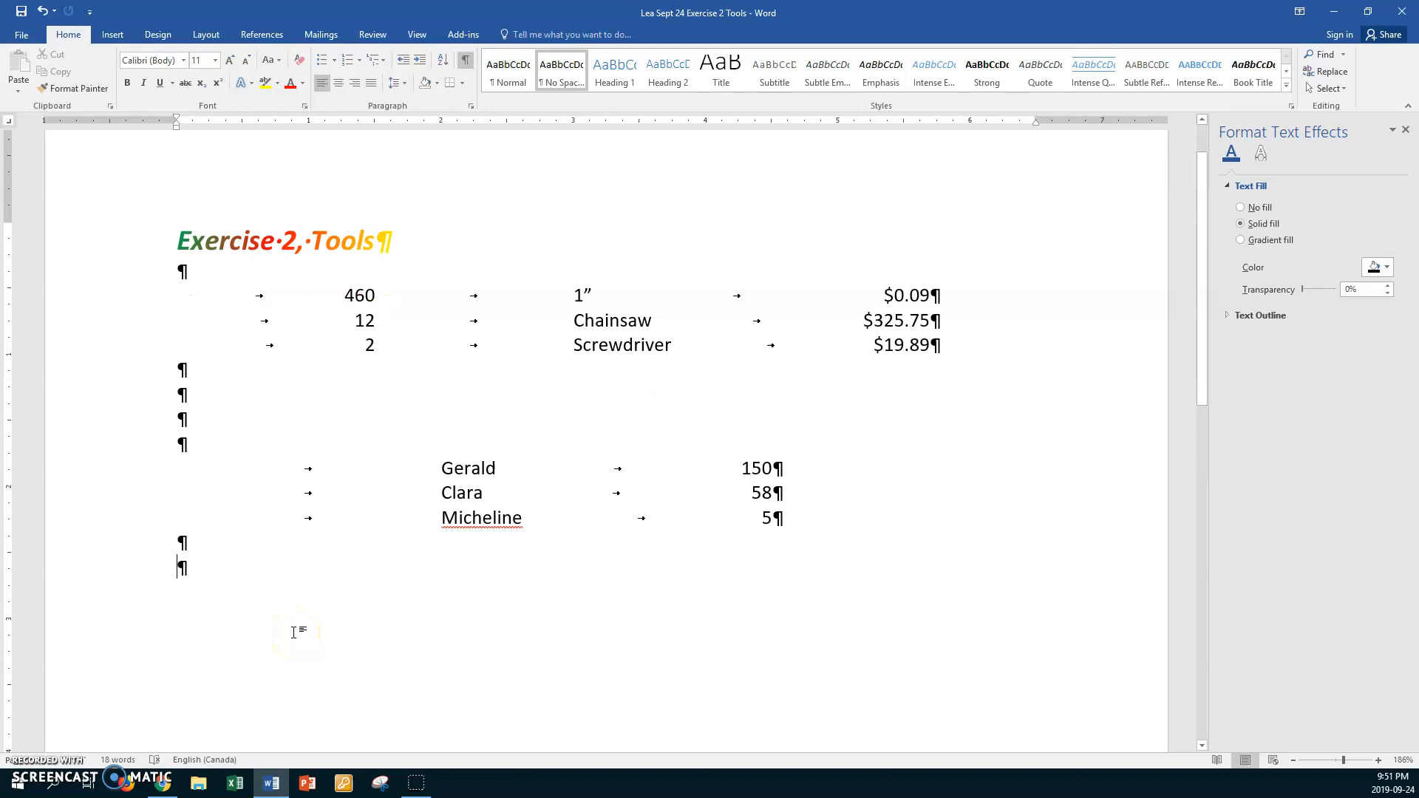
{"action": "left_click", "coordinate": [197, 567]}
{"action": "left_click", "coordinate": [204, 568]}
{"action": "left_click", "coordinate": [119, 37]}
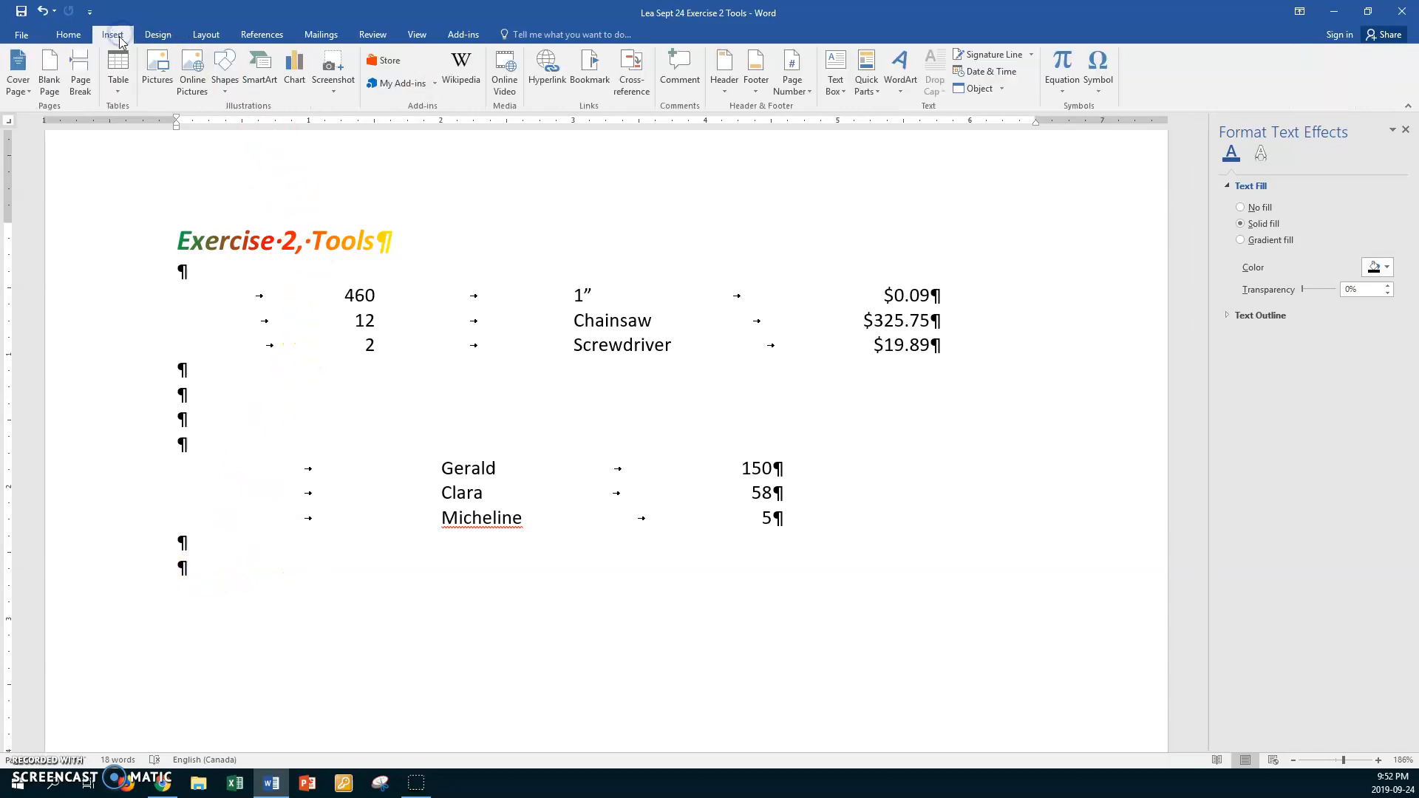
{"action": "left_click", "coordinate": [194, 78]}
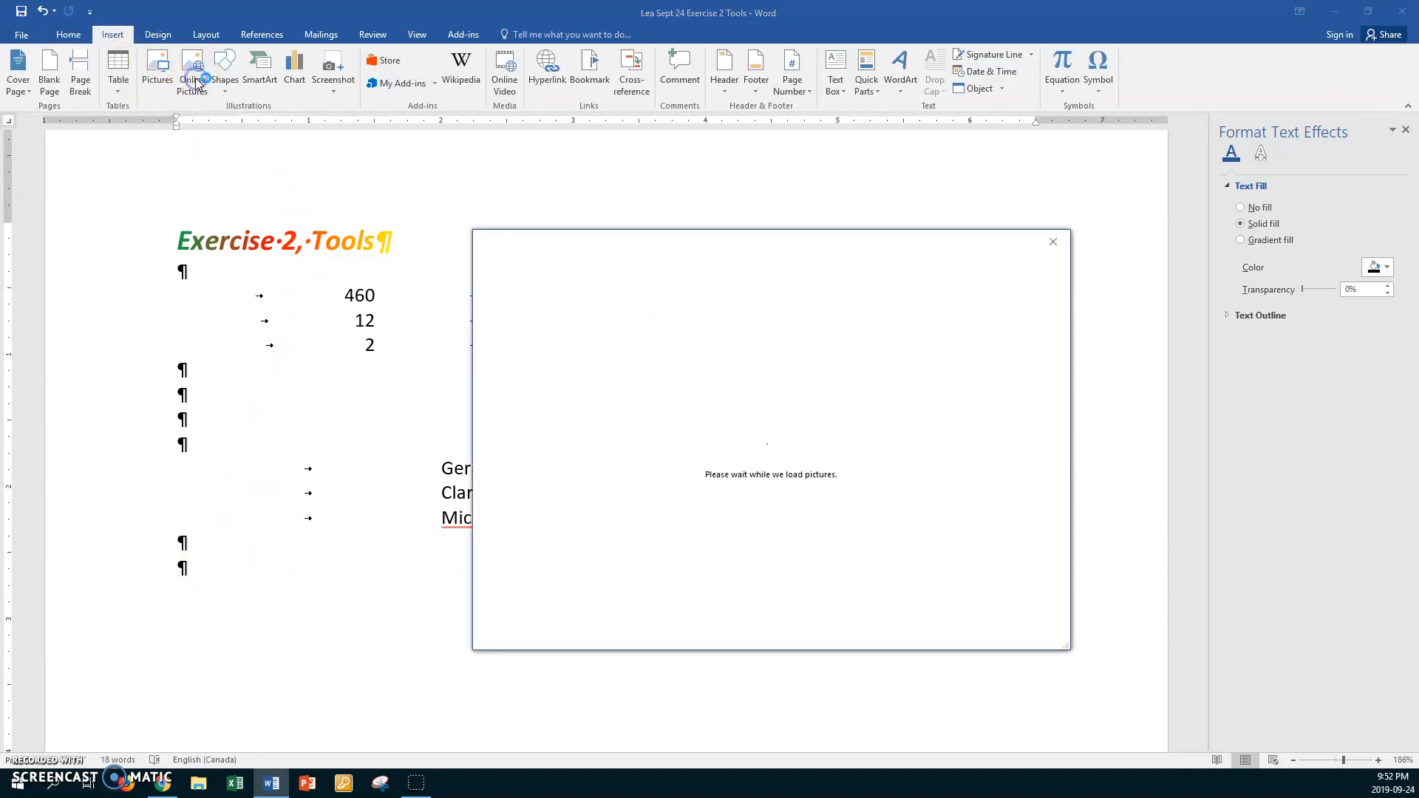
{"action": "left_click", "coordinate": [849, 316]}
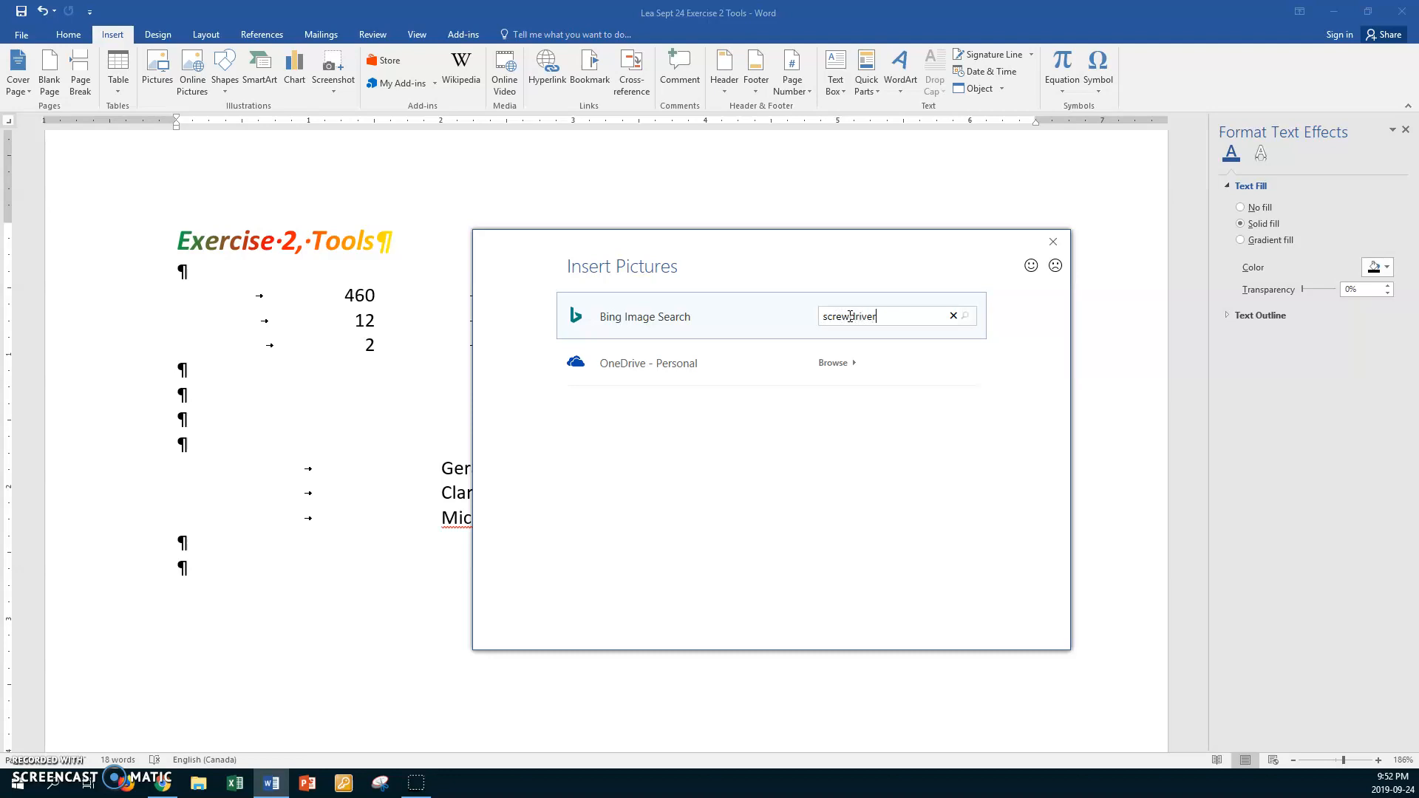
{"action": "type", "text": "screwdriver"}
{"action": "key", "text": "Return"}
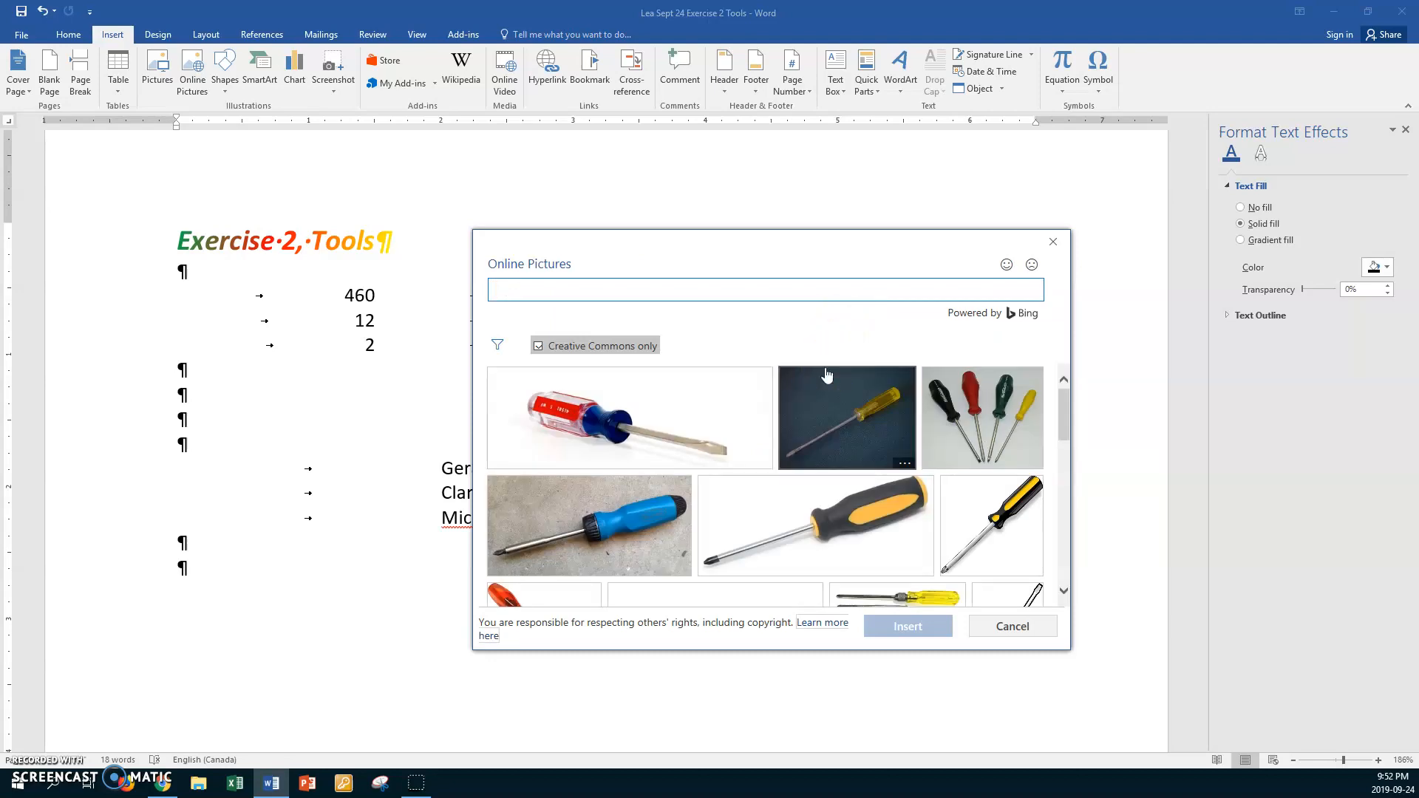
Insert the picture of four colored screwdrivers and the picture of the single black and yellow screwdriver.
{"action": "left_click", "coordinate": [991, 409]}
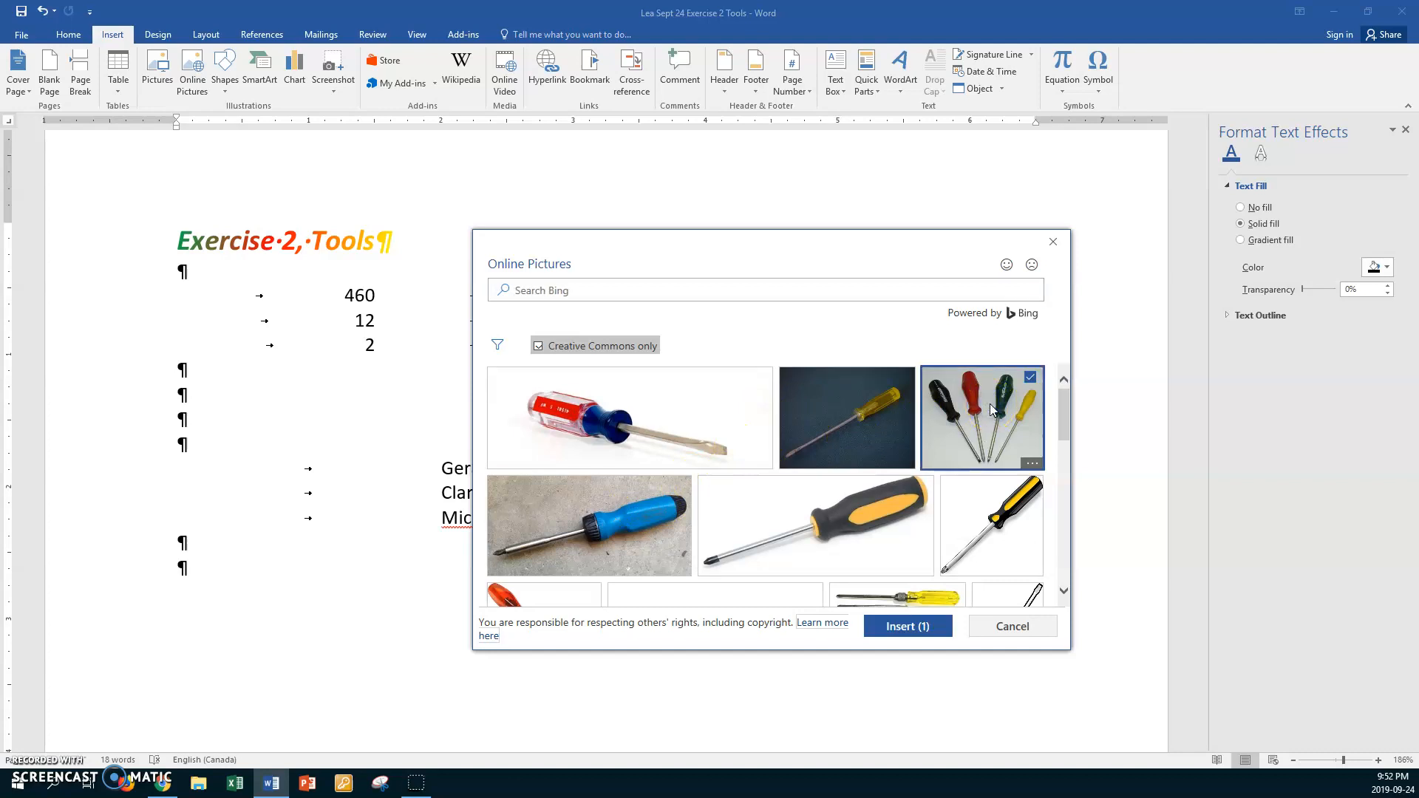
{"action": "left_click", "coordinate": [977, 539]}
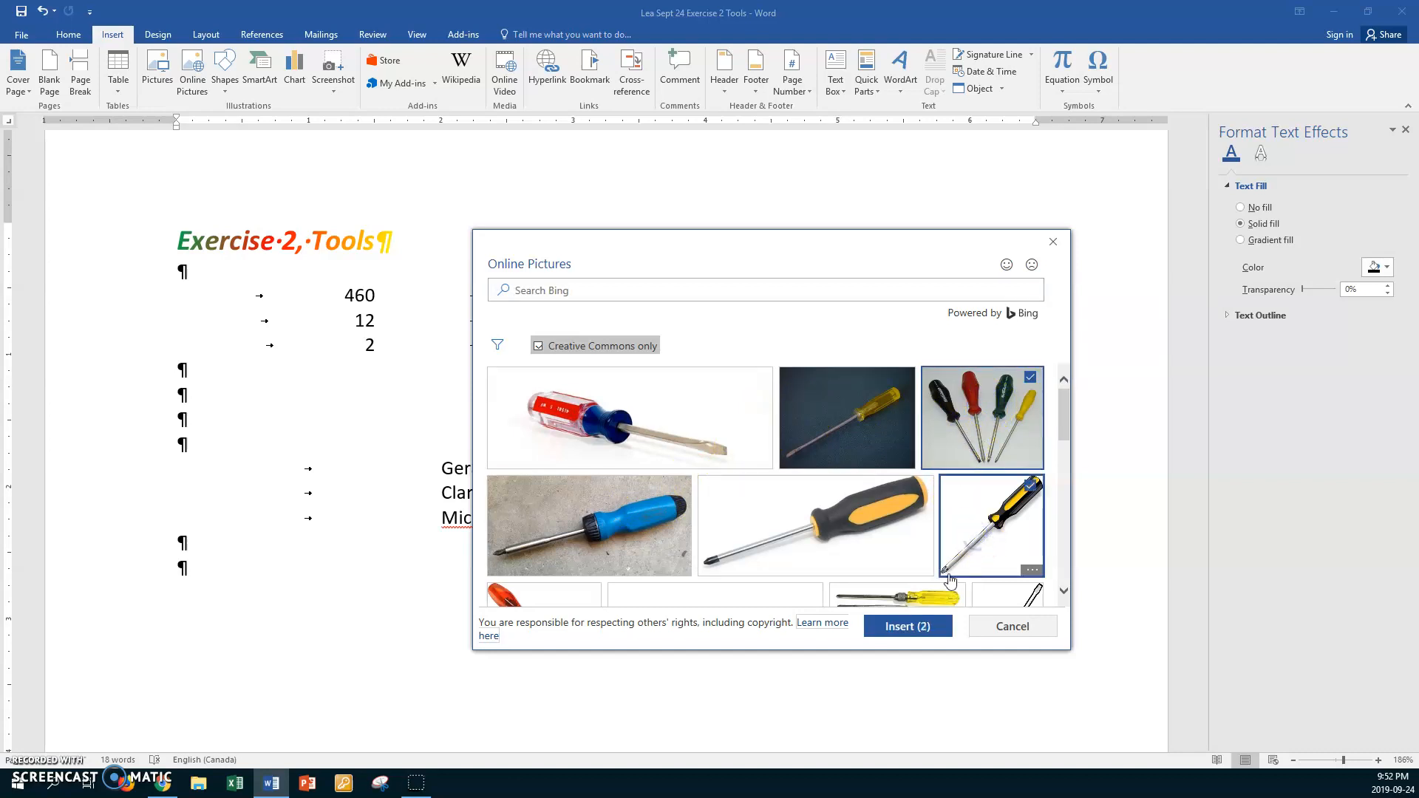
{"action": "left_click", "coordinate": [911, 626]}
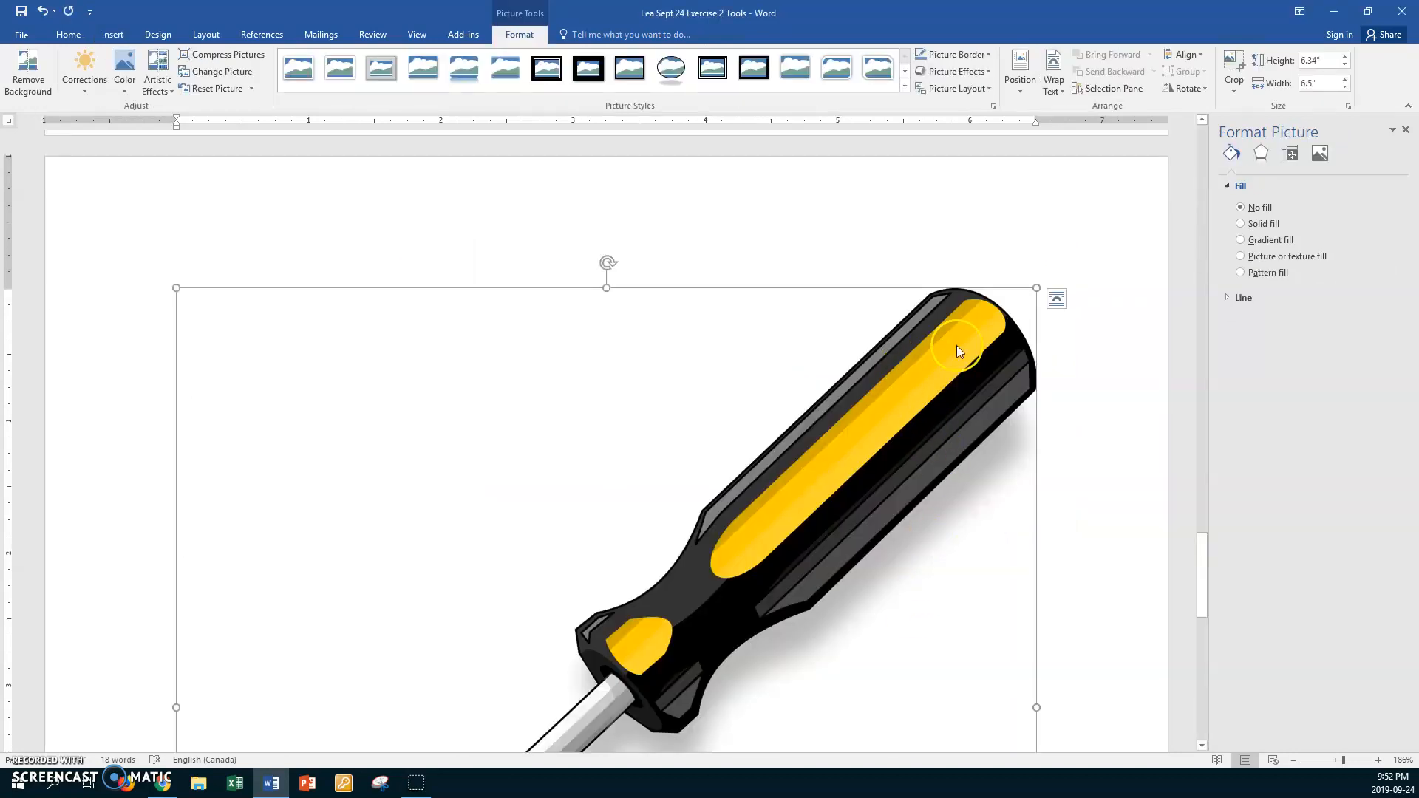
Shrink the single black and yellow screwdriver picture to about 1.72" high by 1.76" wide.
{"action": "left_click_drag", "start_coordinate": [1037, 288], "coordinate": [409, 601]}
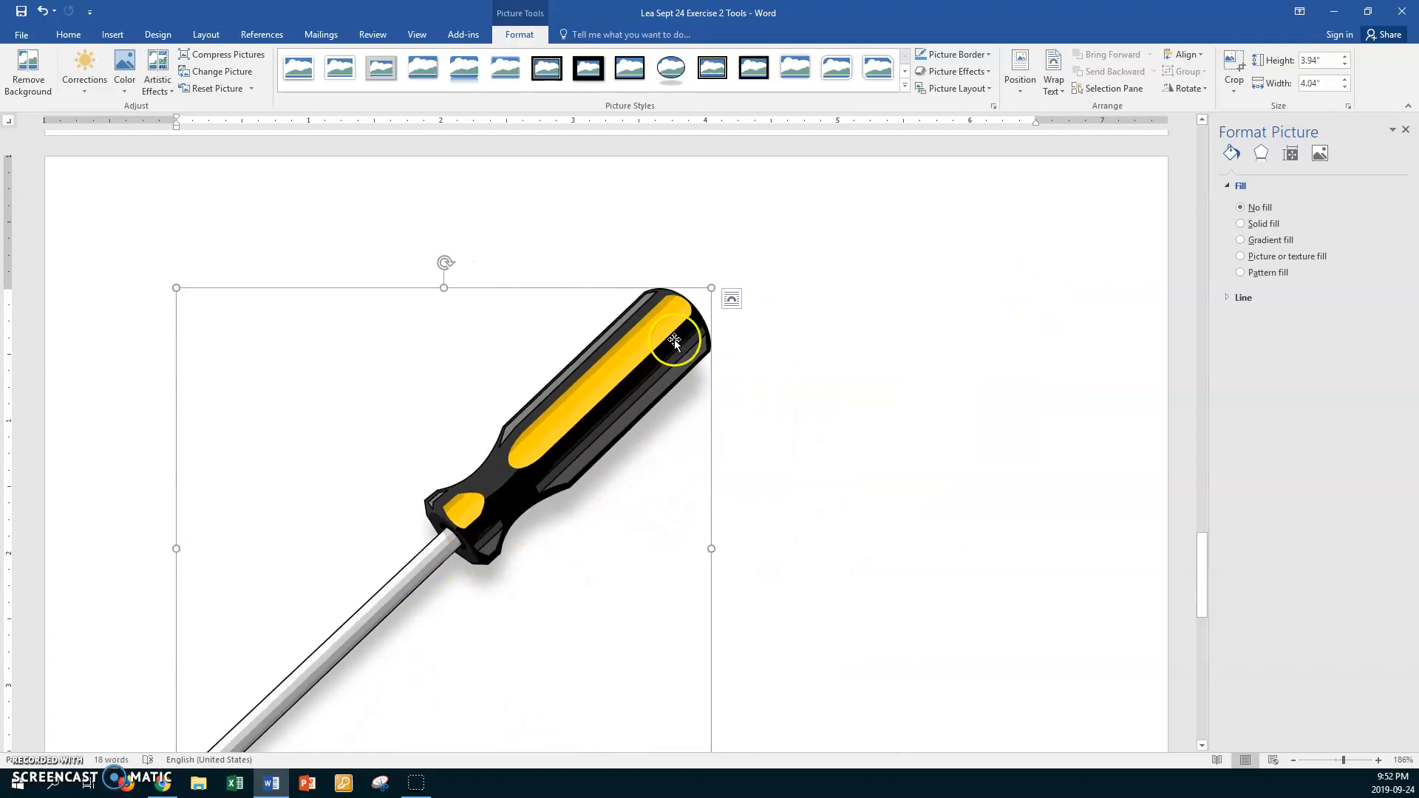
{"action": "left_click_drag", "start_coordinate": [711, 288], "coordinate": [256, 582]}
Shrink the picture of four screwdrivers to about 1.31" high by 1.55" wide.
{"action": "scroll", "coordinate": [495, 451], "scroll_direction": "up", "scroll_amount": 5}
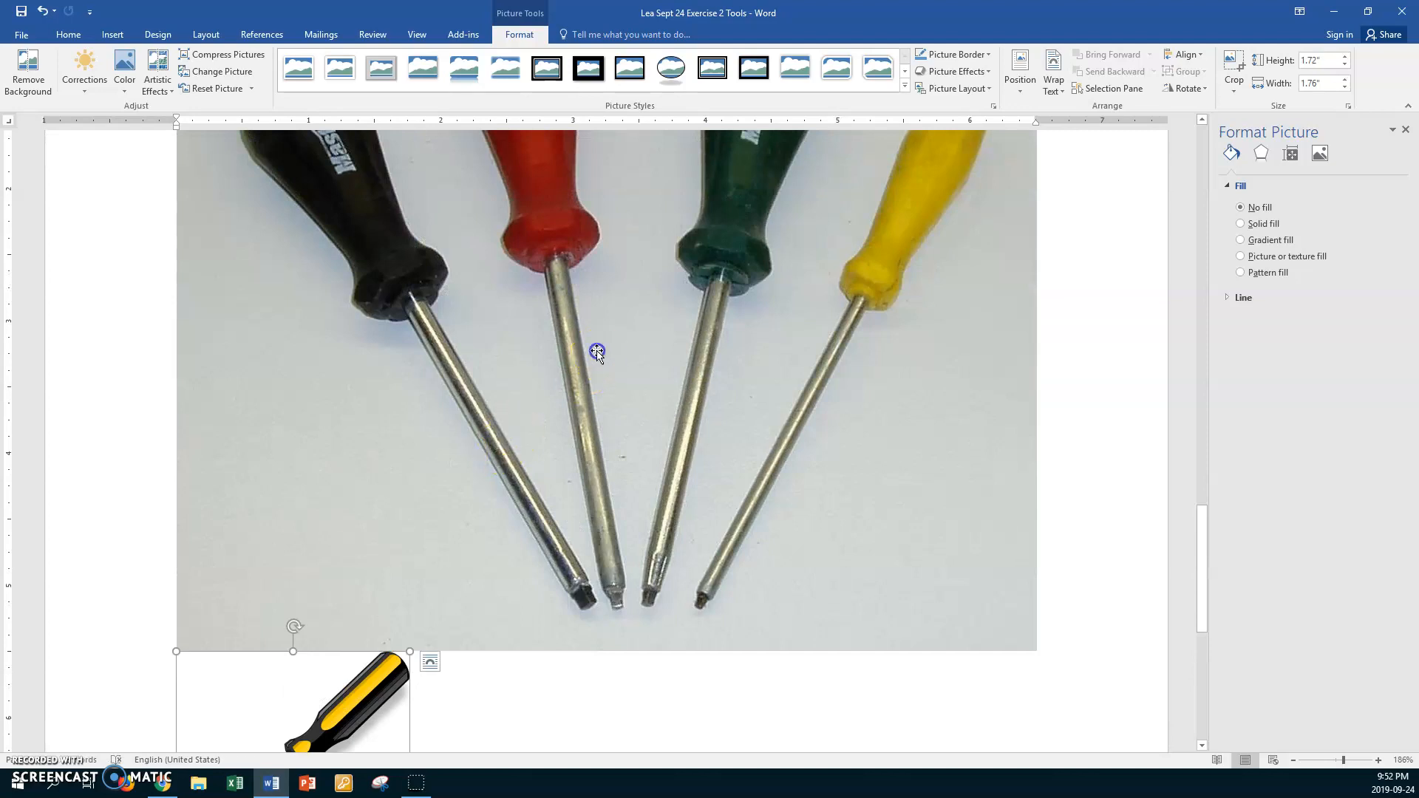
{"action": "left_click", "coordinate": [597, 352]}
{"action": "left_click_drag", "start_coordinate": [1032, 649], "coordinate": [663, 332]}
{"action": "scroll", "coordinate": [579, 421], "scroll_direction": "up", "scroll_amount": 6}
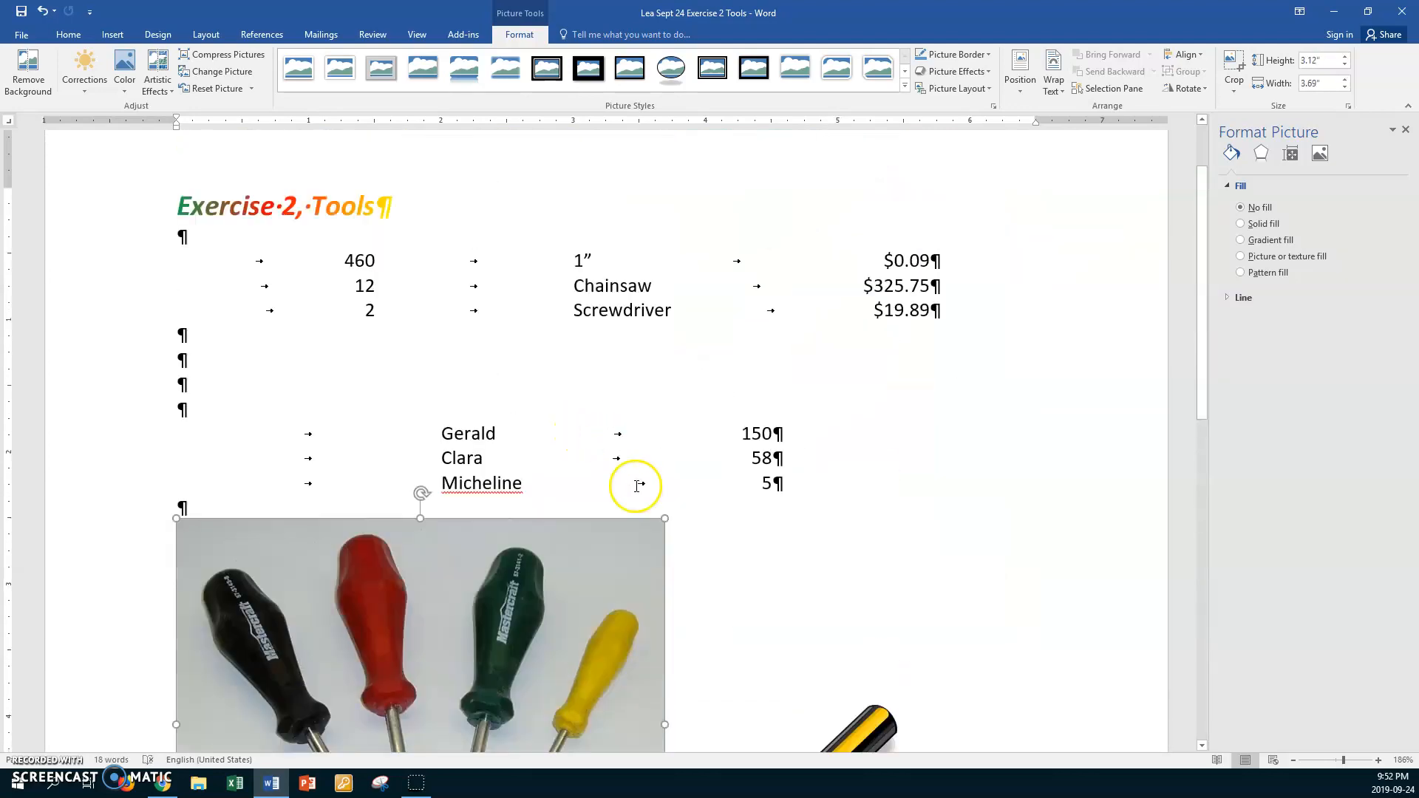
{"action": "left_click_drag", "start_coordinate": [664, 517], "coordinate": [336, 702]}
{"action": "left_click_drag", "start_coordinate": [447, 517], "coordinate": [380, 581]}
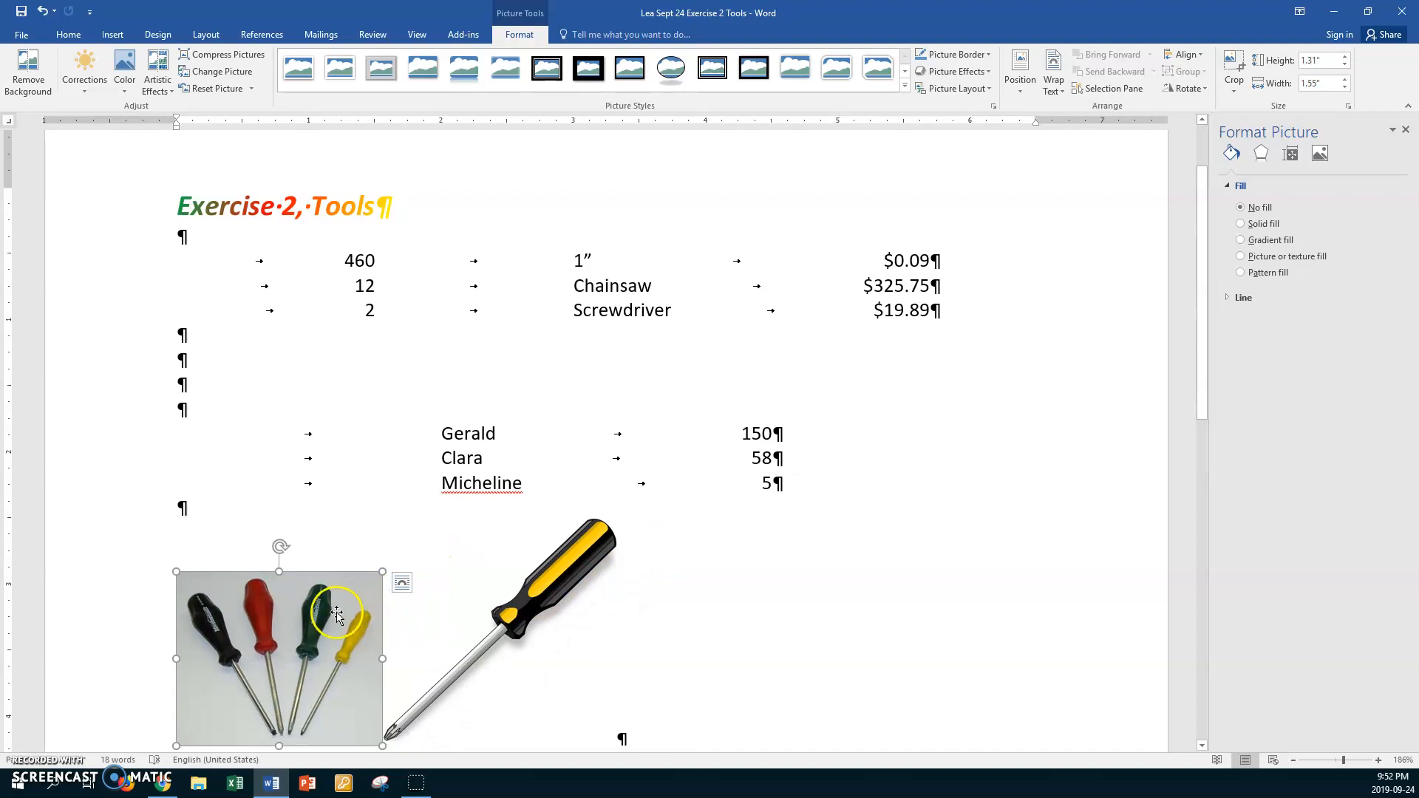
Apply square text wrapping to the four-screwdriver picture and to the single screwdriver picture.
{"action": "left_click", "coordinate": [403, 584]}
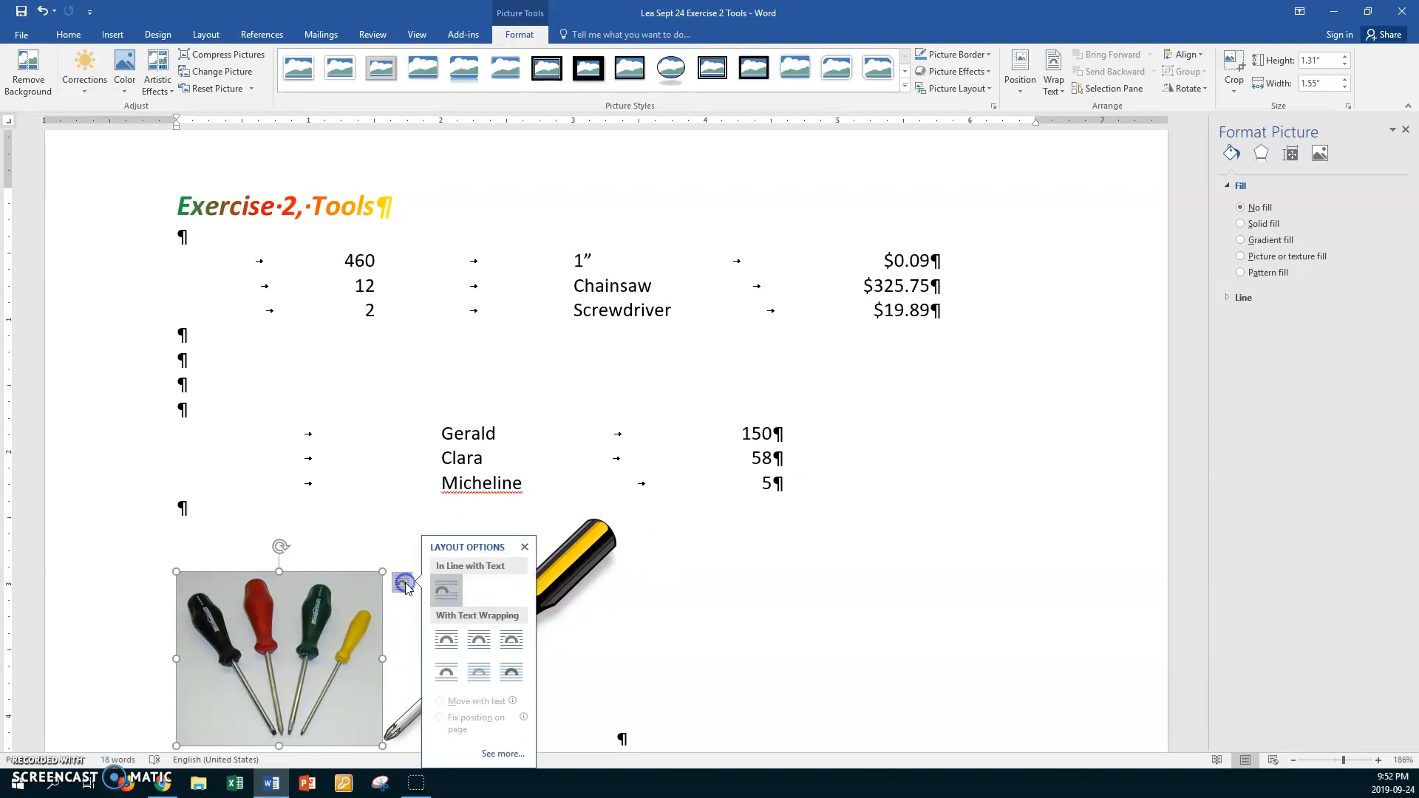
{"action": "left_click", "coordinate": [446, 642]}
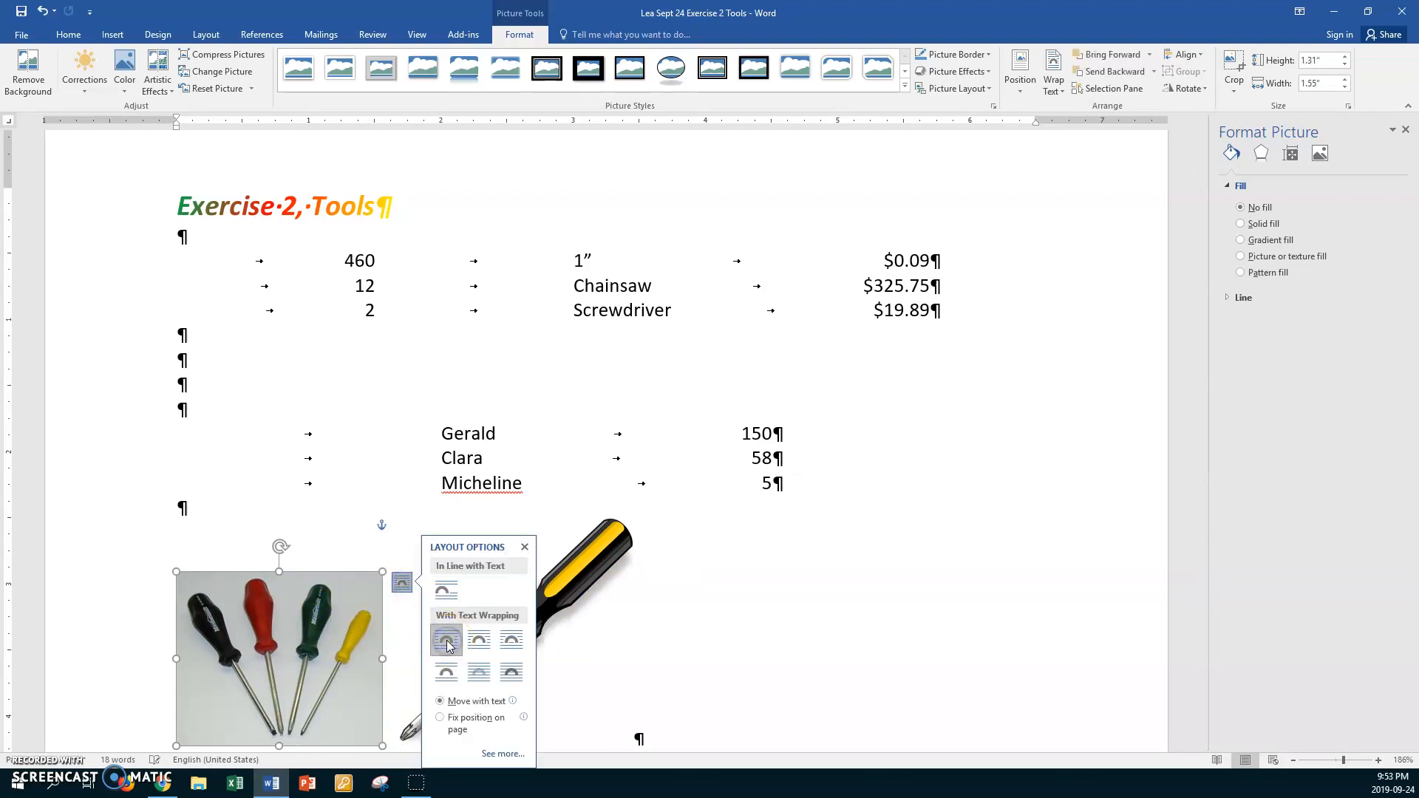
{"action": "left_click", "coordinate": [595, 570]}
{"action": "left_click", "coordinate": [655, 533]}
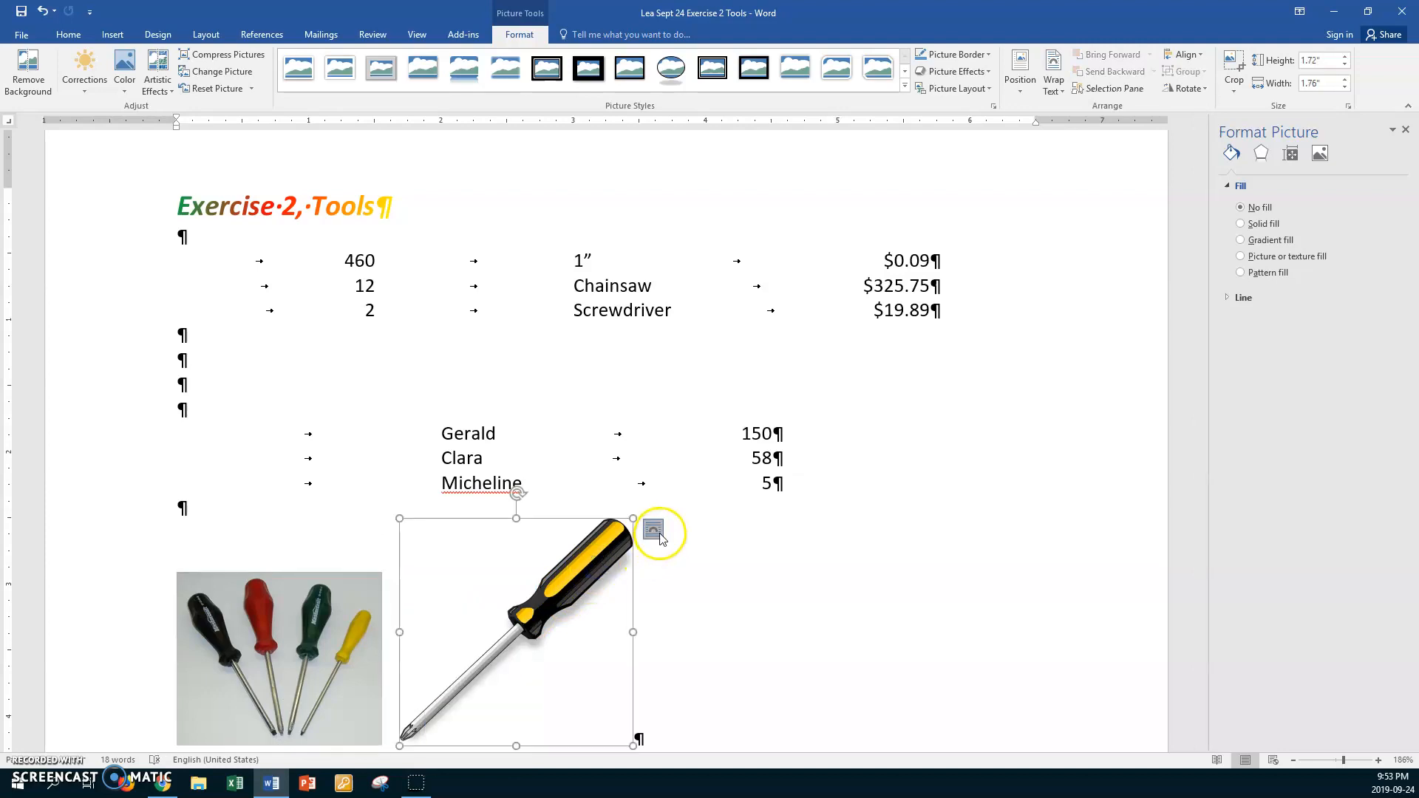
{"action": "left_click", "coordinate": [697, 621]}
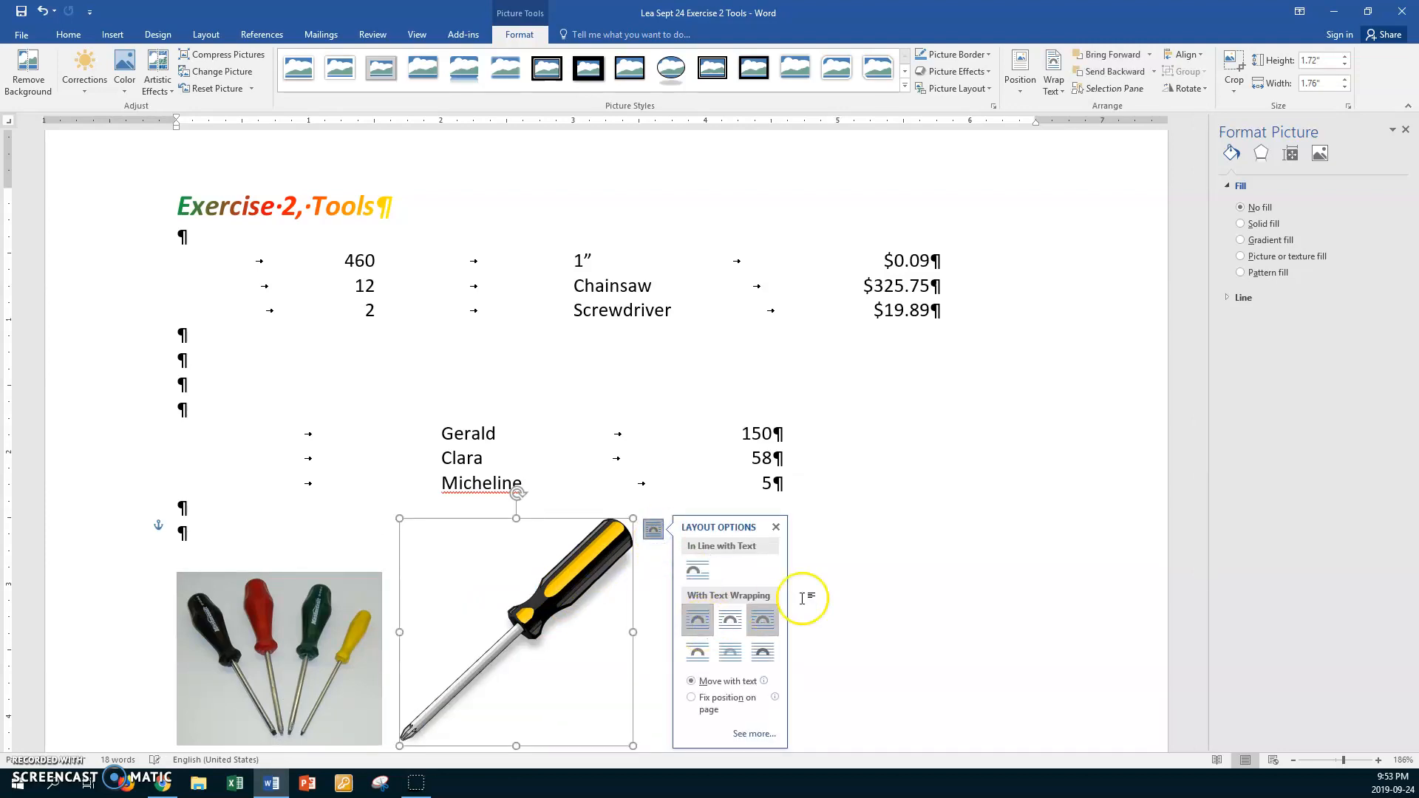
{"action": "left_click", "coordinate": [855, 564]}
Move the single screwdriver about 2" to the right and the four-screwdriver picture about 1" to the right, slightly lower.
{"action": "scroll", "coordinate": [813, 502], "scroll_direction": "down", "scroll_amount": 4}
{"action": "left_click_drag", "start_coordinate": [597, 268], "coordinate": [850, 298]}
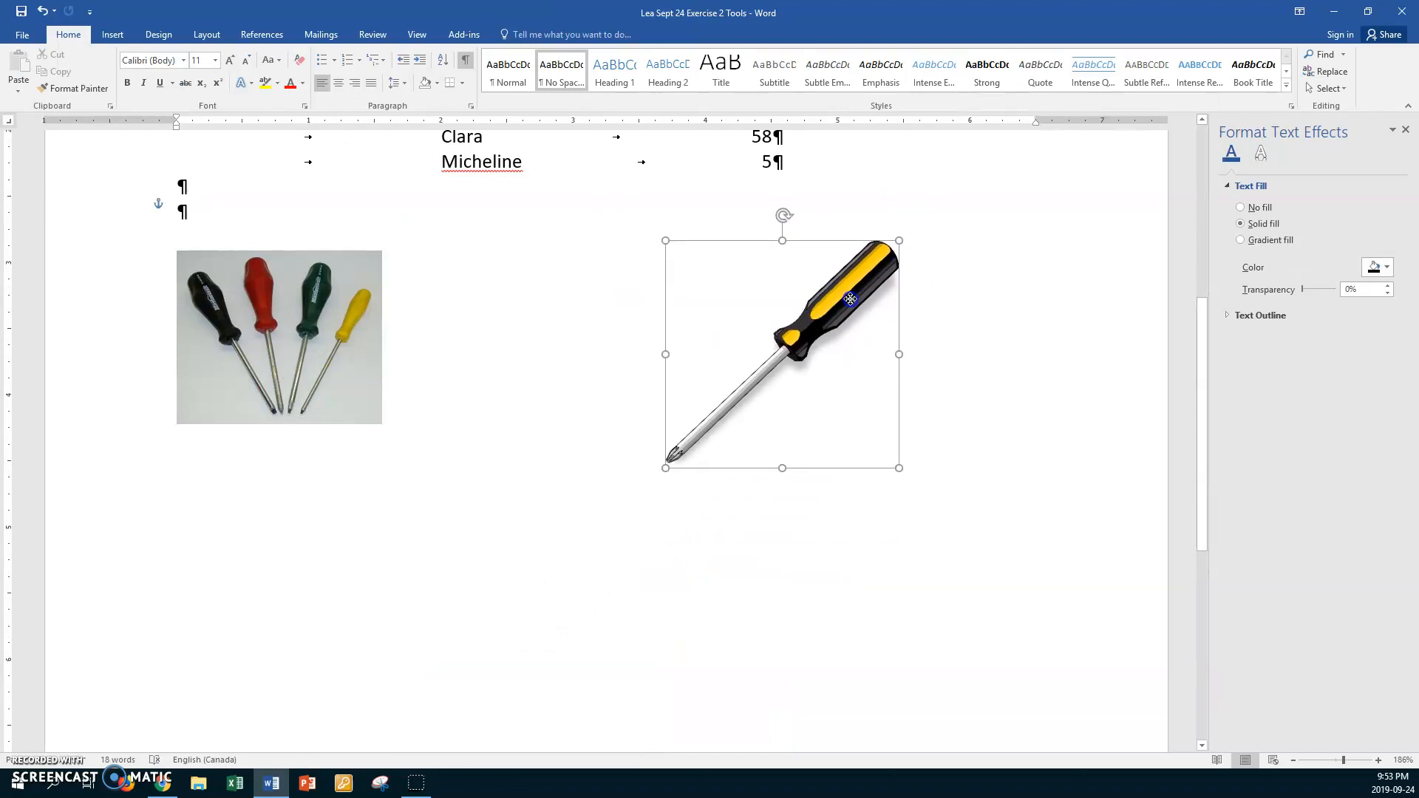
{"action": "left_click_drag", "start_coordinate": [316, 394], "coordinate": [460, 387]}
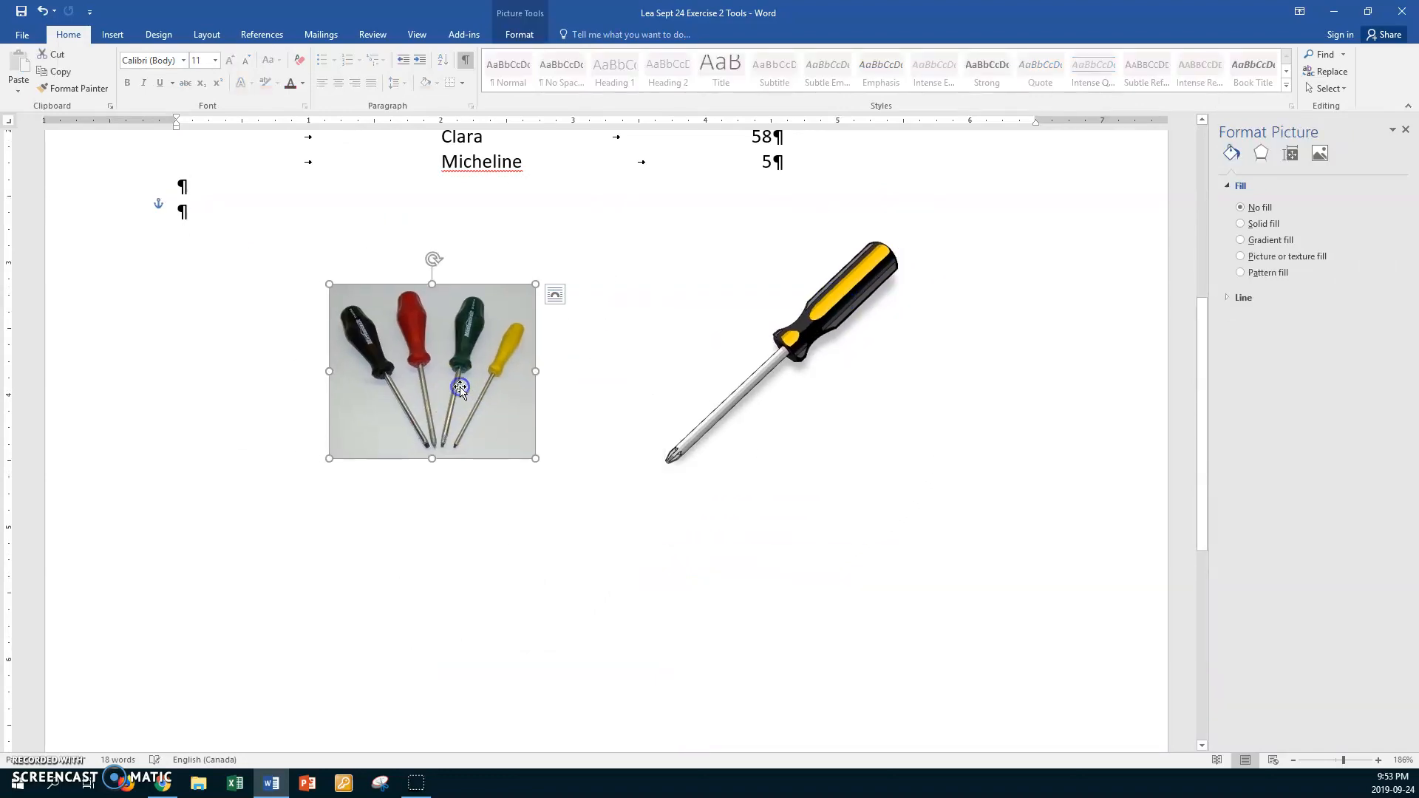
Apply the picture style with a white frame and snipped diagonal corners to the four-screwdriver picture.
{"action": "left_click", "coordinate": [521, 36]}
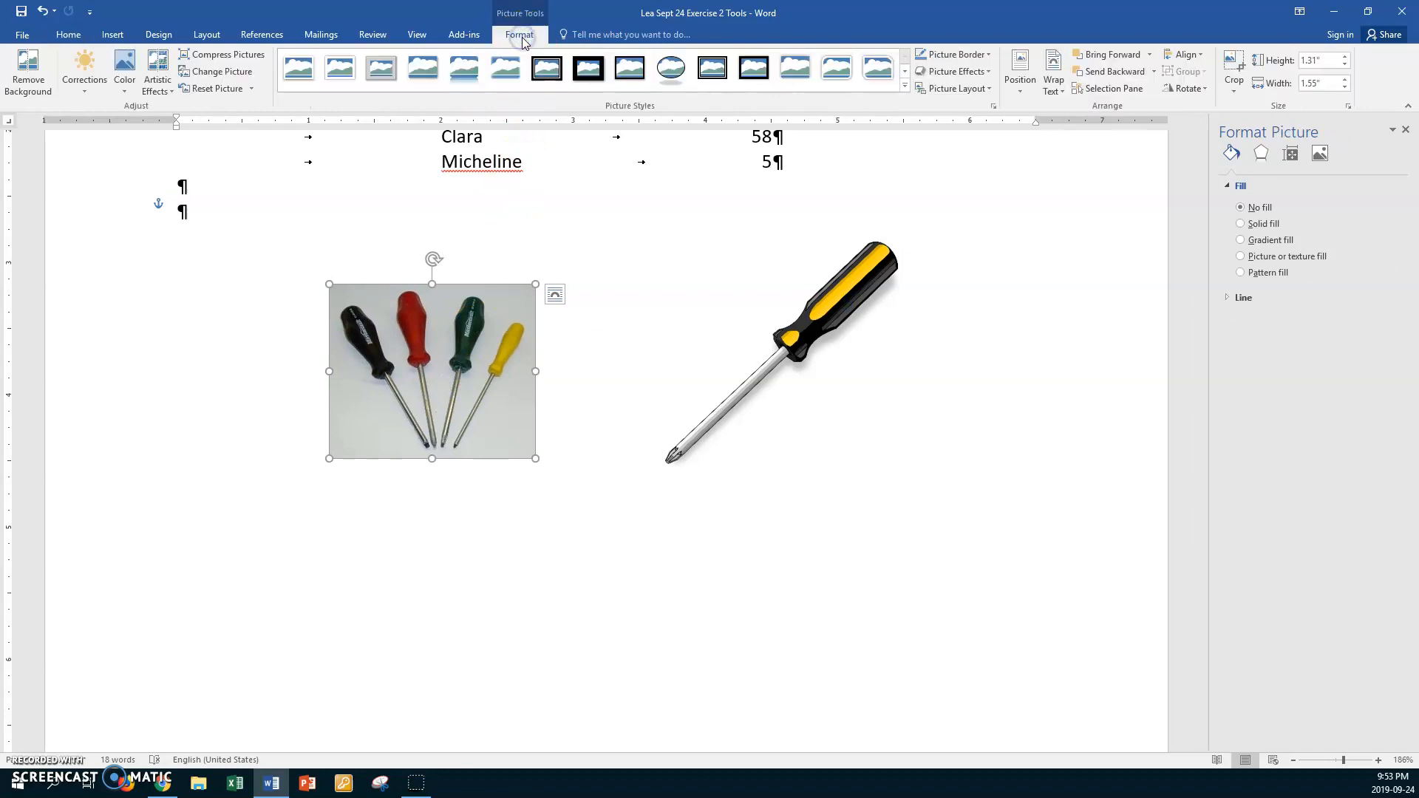
{"action": "left_click", "coordinate": [905, 86]}
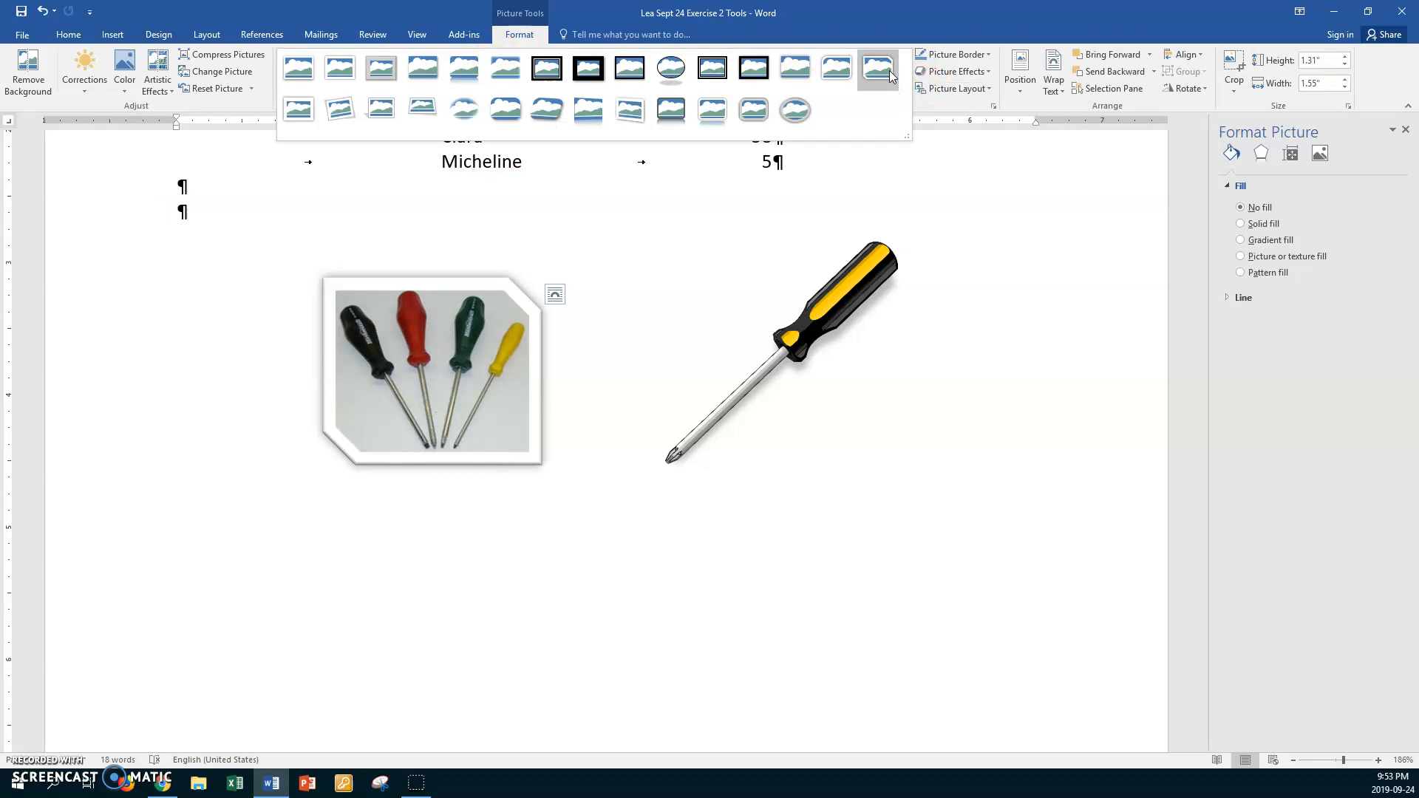
{"action": "left_click", "coordinate": [889, 74]}
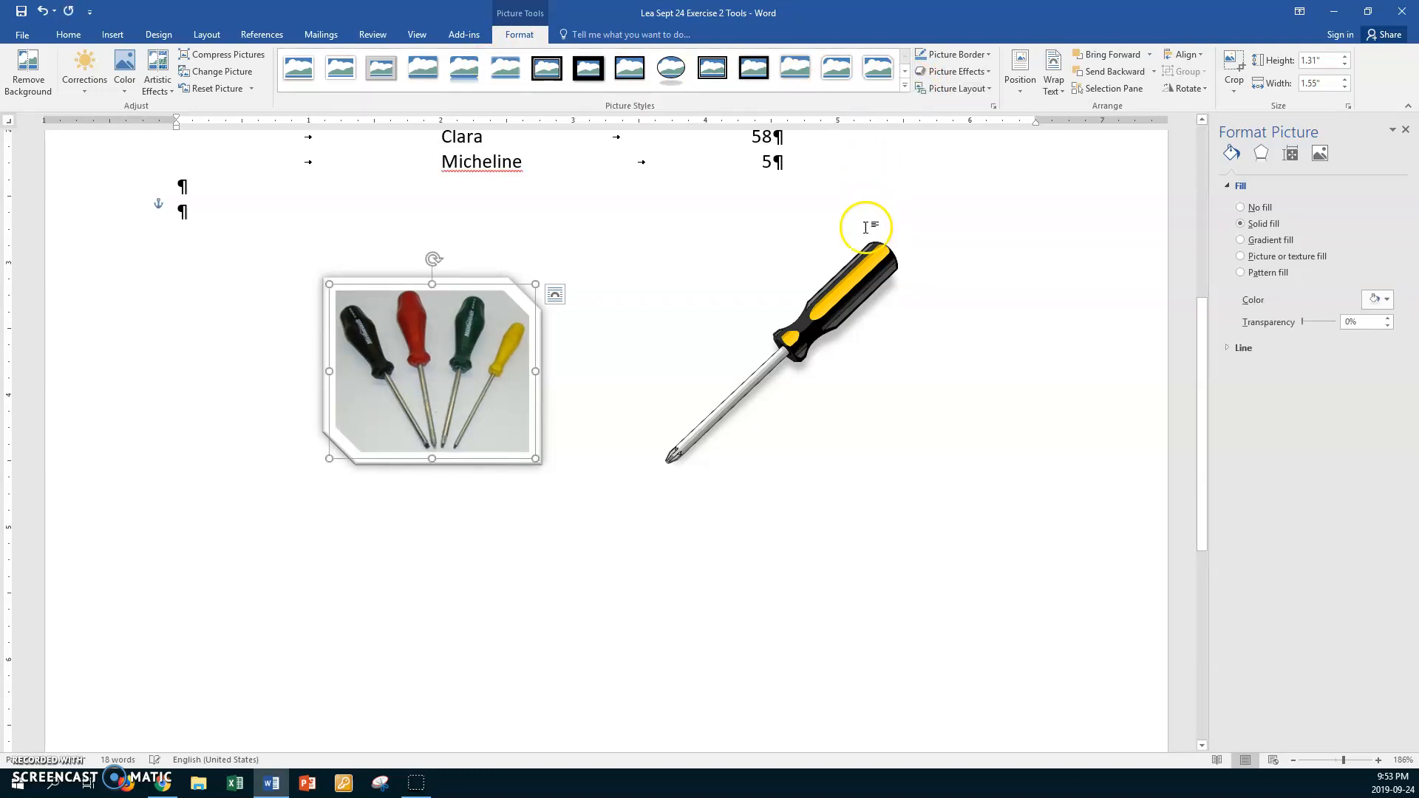
Preview several picture styles on the single screwdriver picture and apply Rounded Diagonal Corner, White.
{"action": "left_click", "coordinate": [860, 270]}
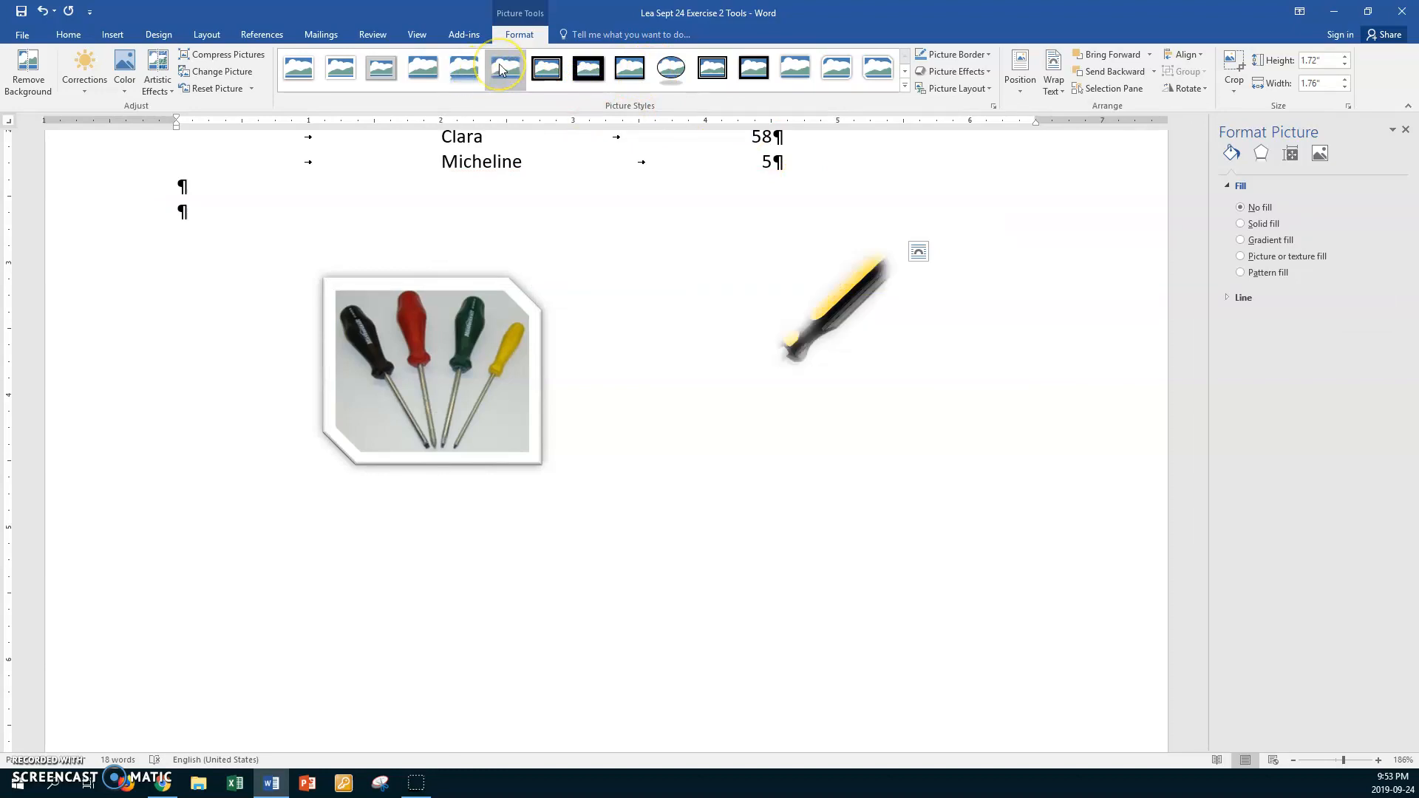
{"action": "left_click", "coordinate": [342, 74]}
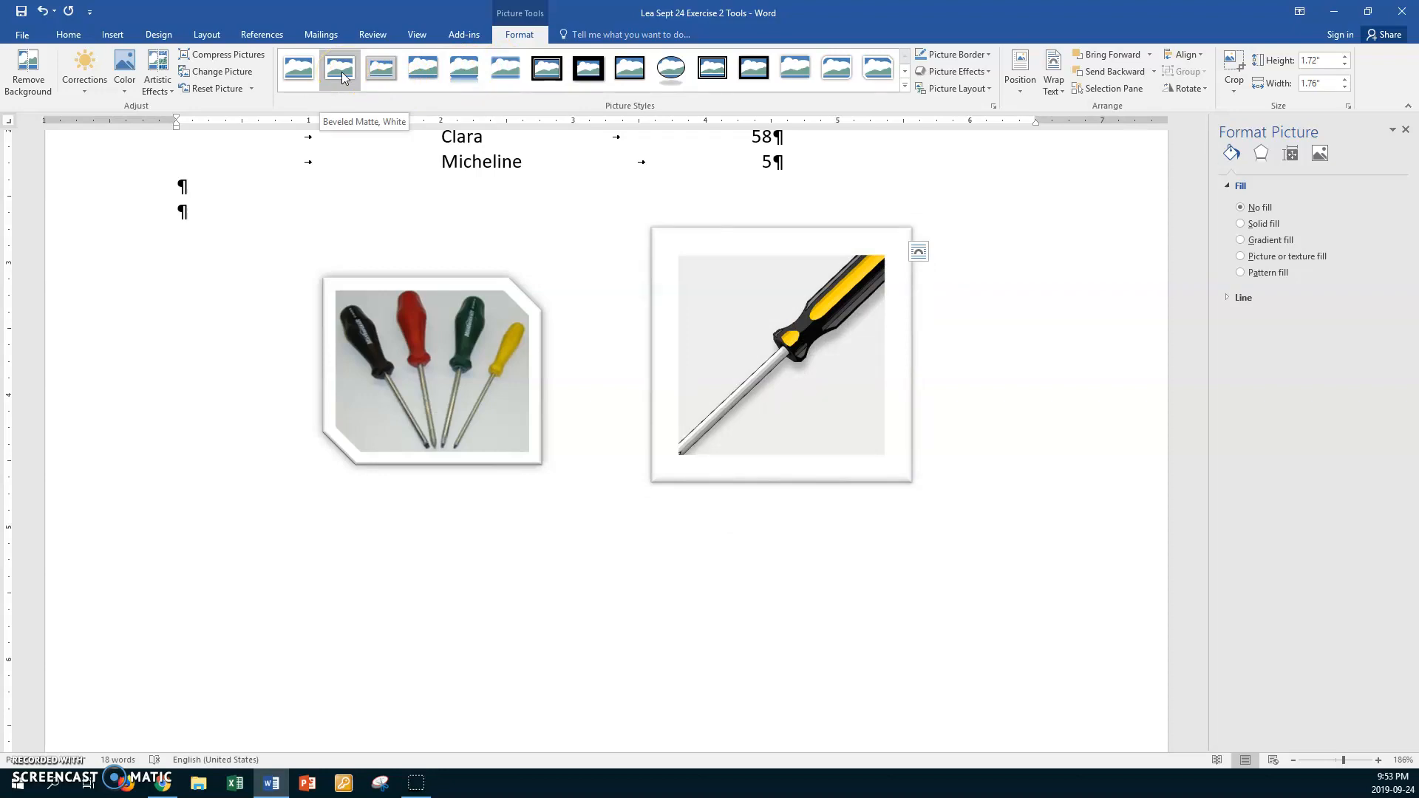
{"action": "left_click", "coordinate": [676, 77]}
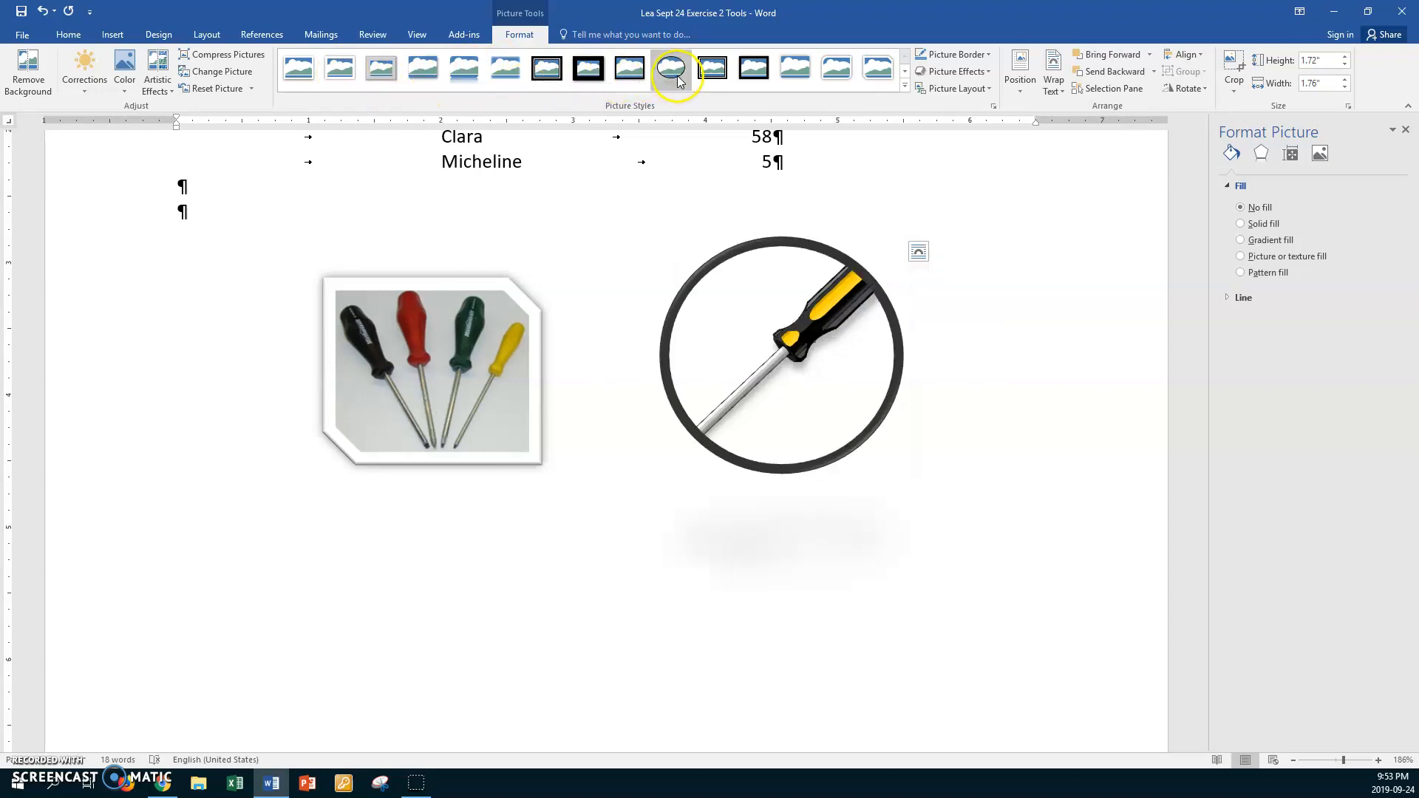
{"action": "left_click", "coordinate": [843, 72]}
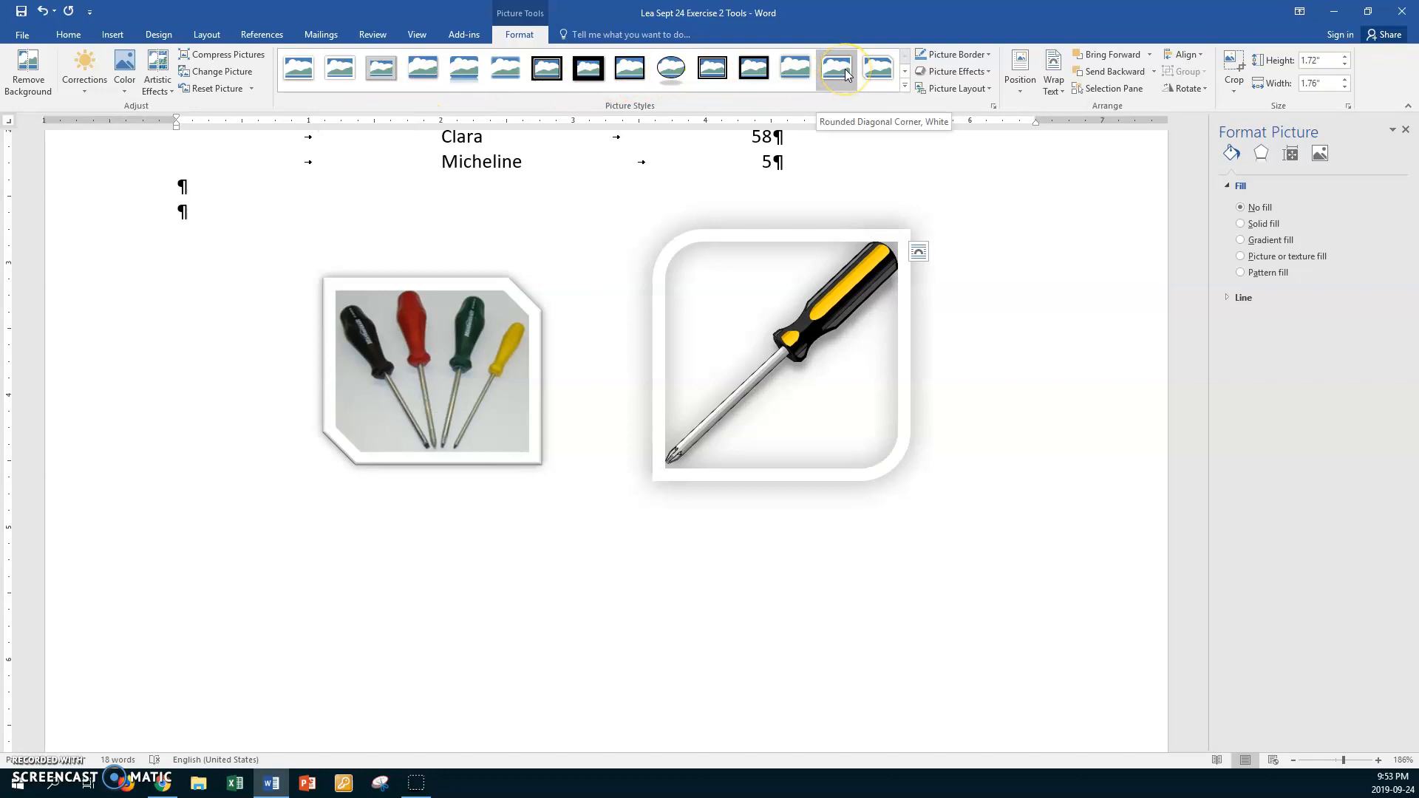
{"action": "left_click", "coordinate": [845, 74]}
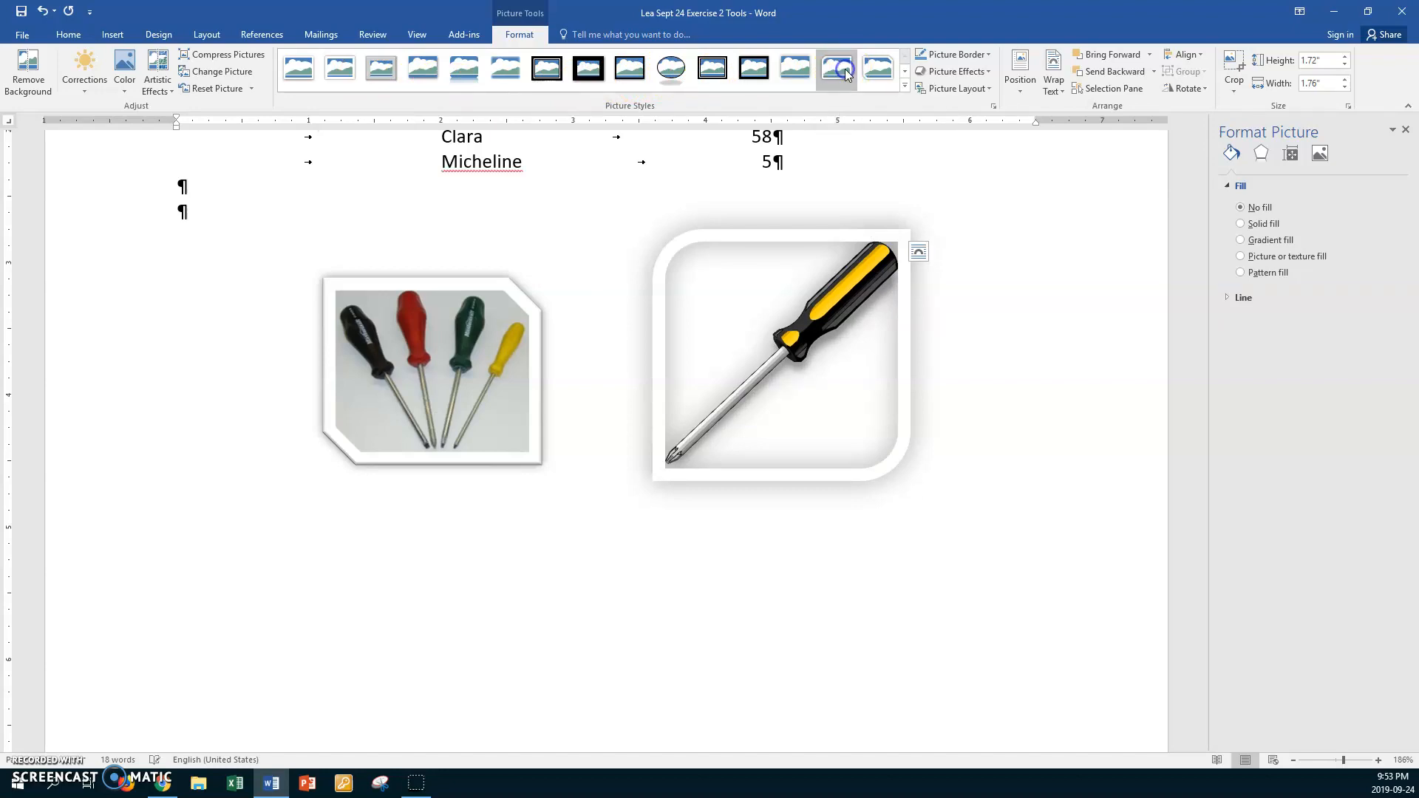
Select both screwdriver pictures and align them to each other by their vertical middles.
{"action": "left_click", "coordinate": [463, 354]}
{"action": "left_click", "coordinate": [744, 356], "text": "shift"}
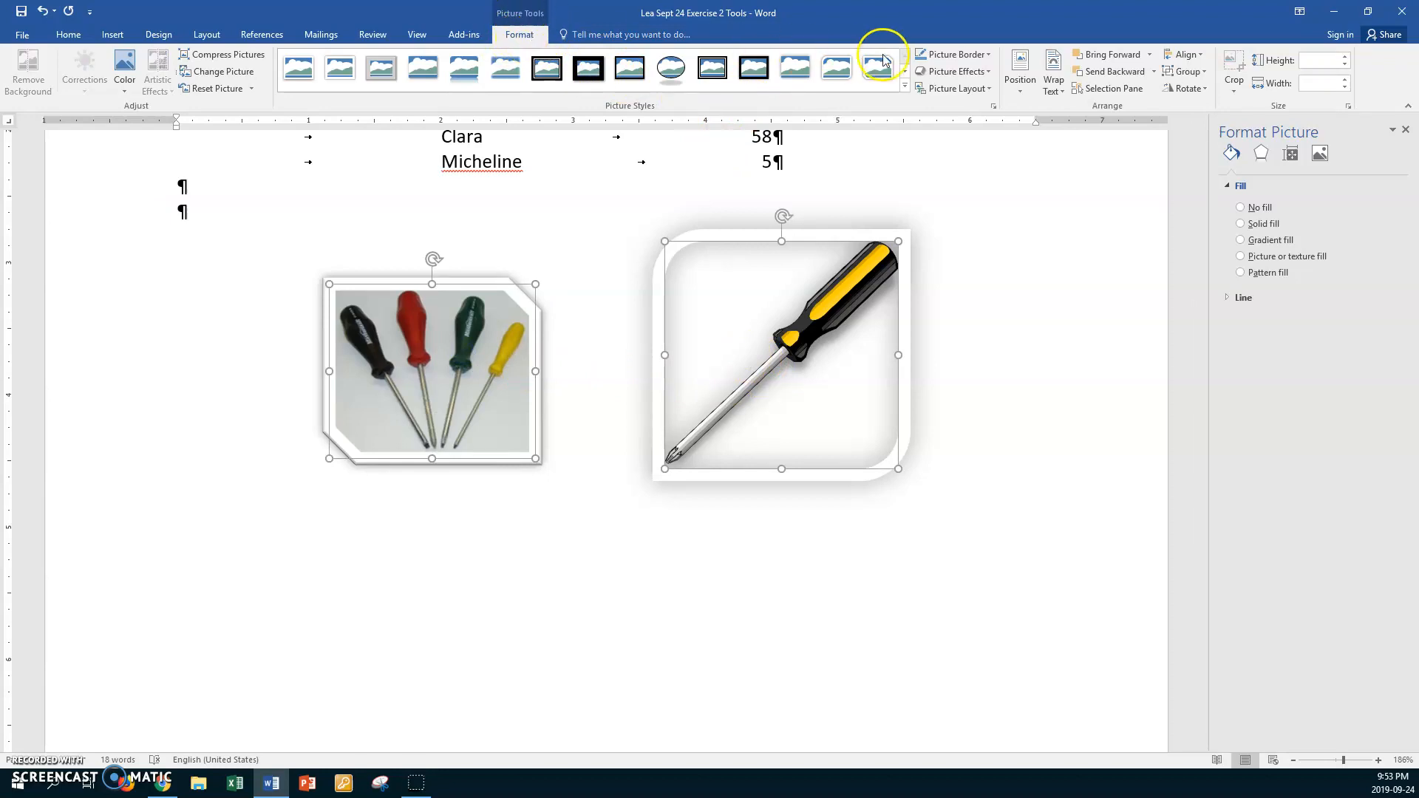
{"action": "left_click", "coordinate": [1185, 54]}
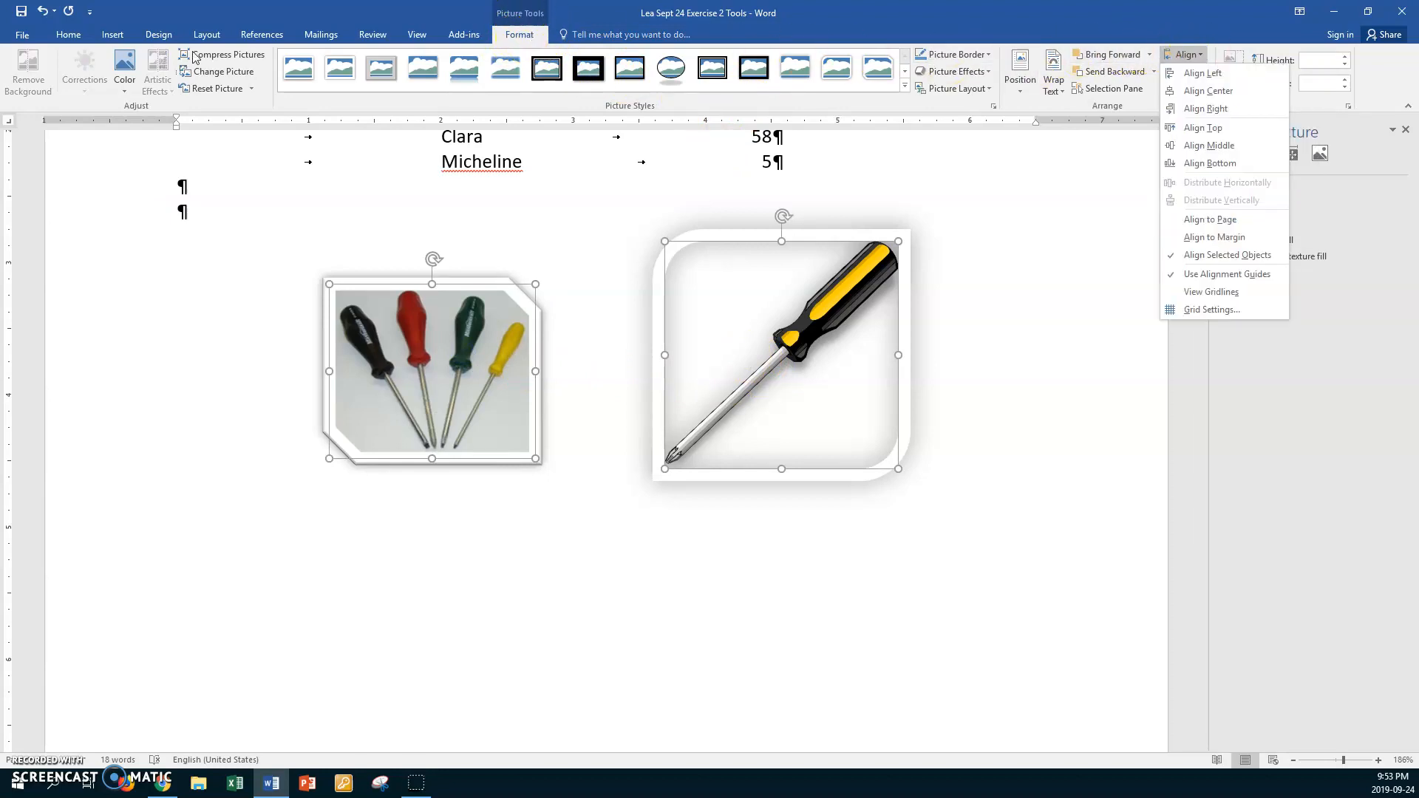
{"action": "left_click", "coordinate": [1205, 146]}
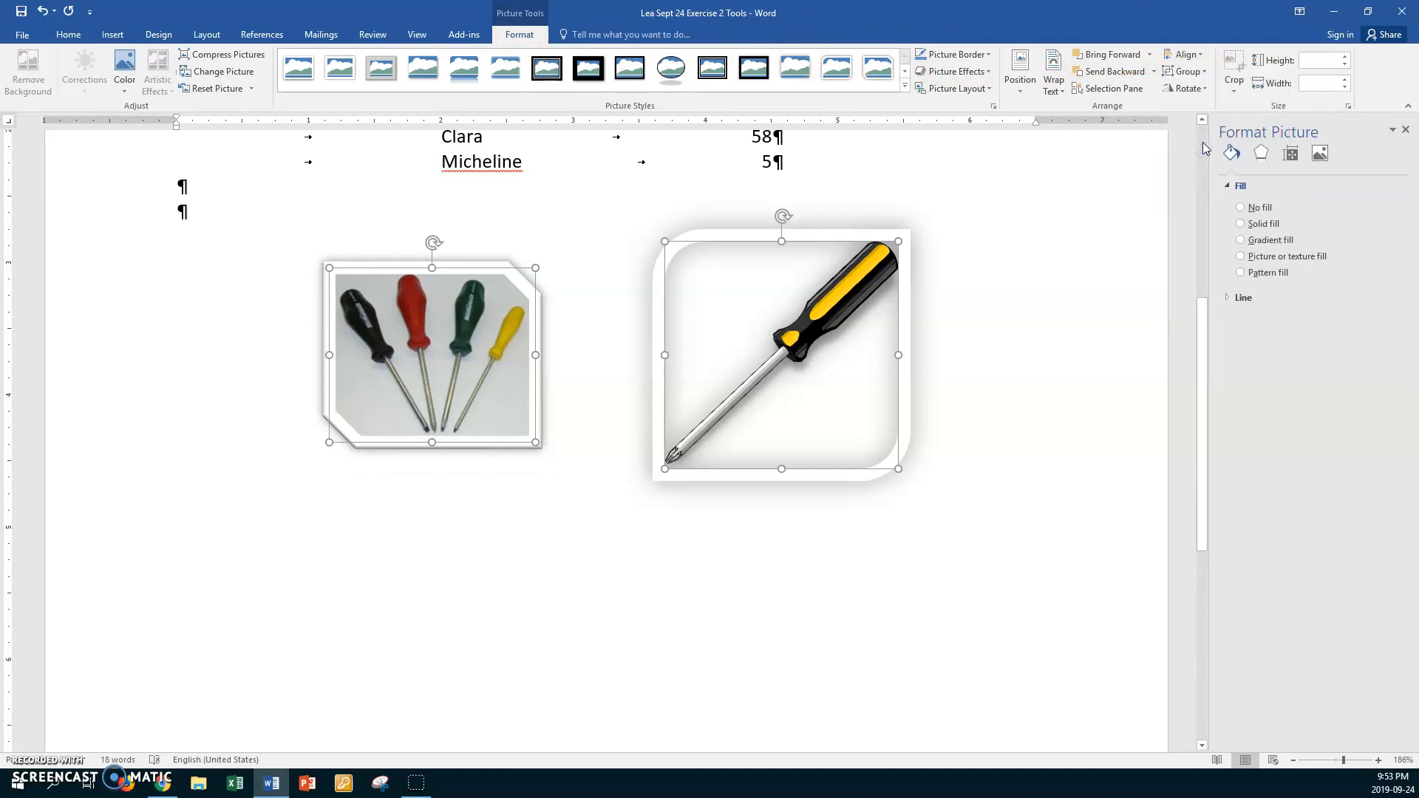
Group the two screwdriver pictures and move the group about 0.4" down and 0.2" to the left, leaving it deselected.
{"action": "left_click", "coordinate": [1204, 71]}
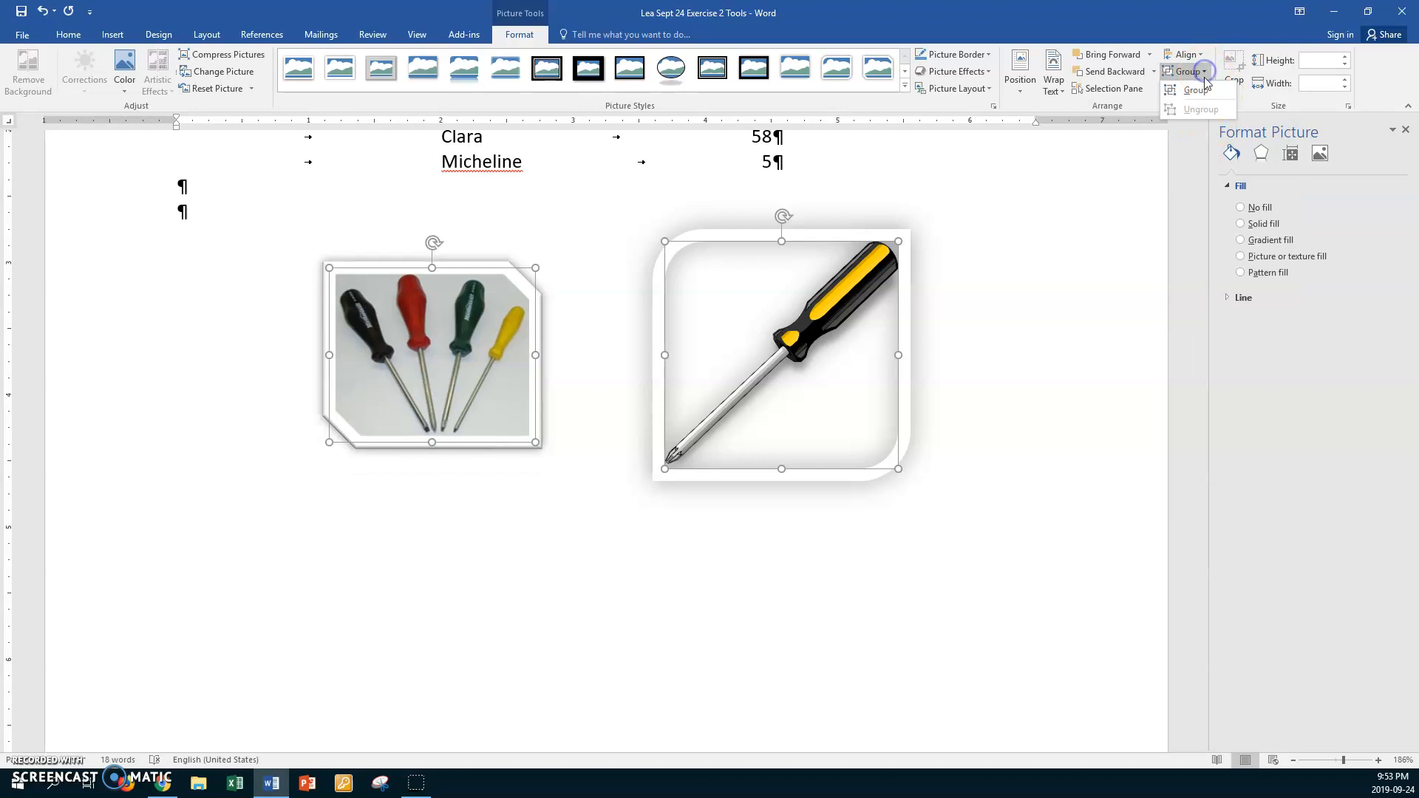
{"action": "left_click", "coordinate": [1196, 89]}
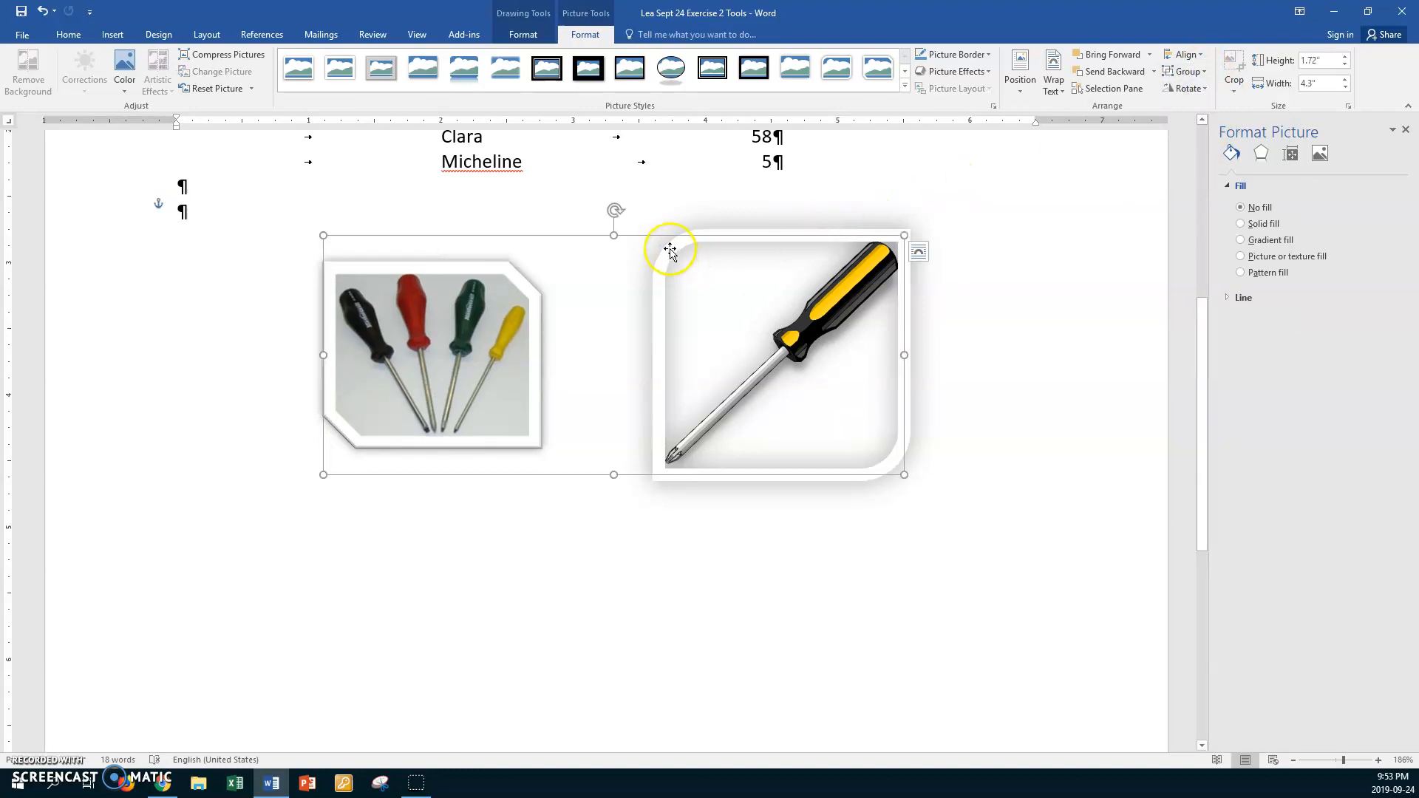
{"action": "left_click_drag", "start_coordinate": [666, 238], "coordinate": [641, 290]}
{"action": "left_click", "coordinate": [919, 348]}
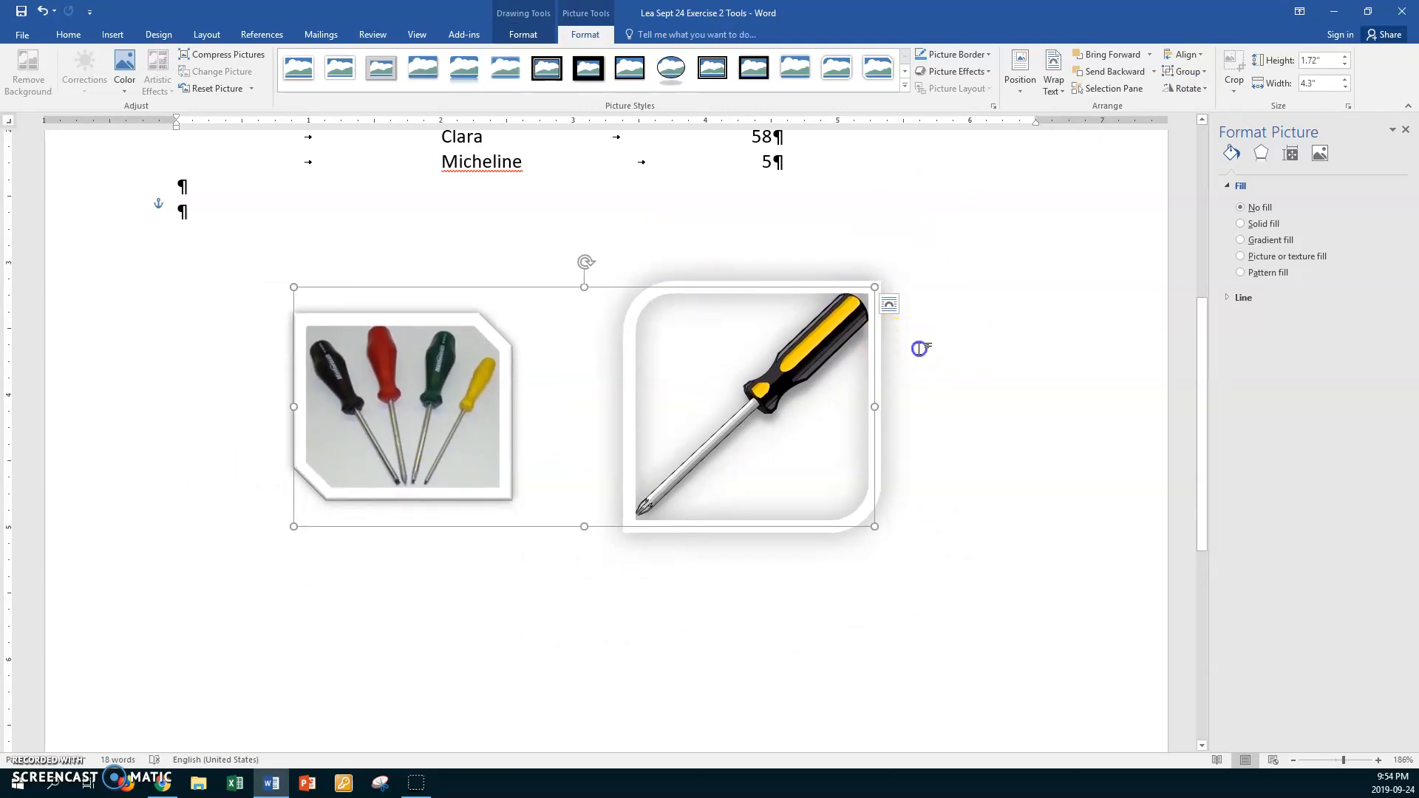
{"action": "scroll", "coordinate": [919, 349], "scroll_direction": "up", "scroll_amount": 5}
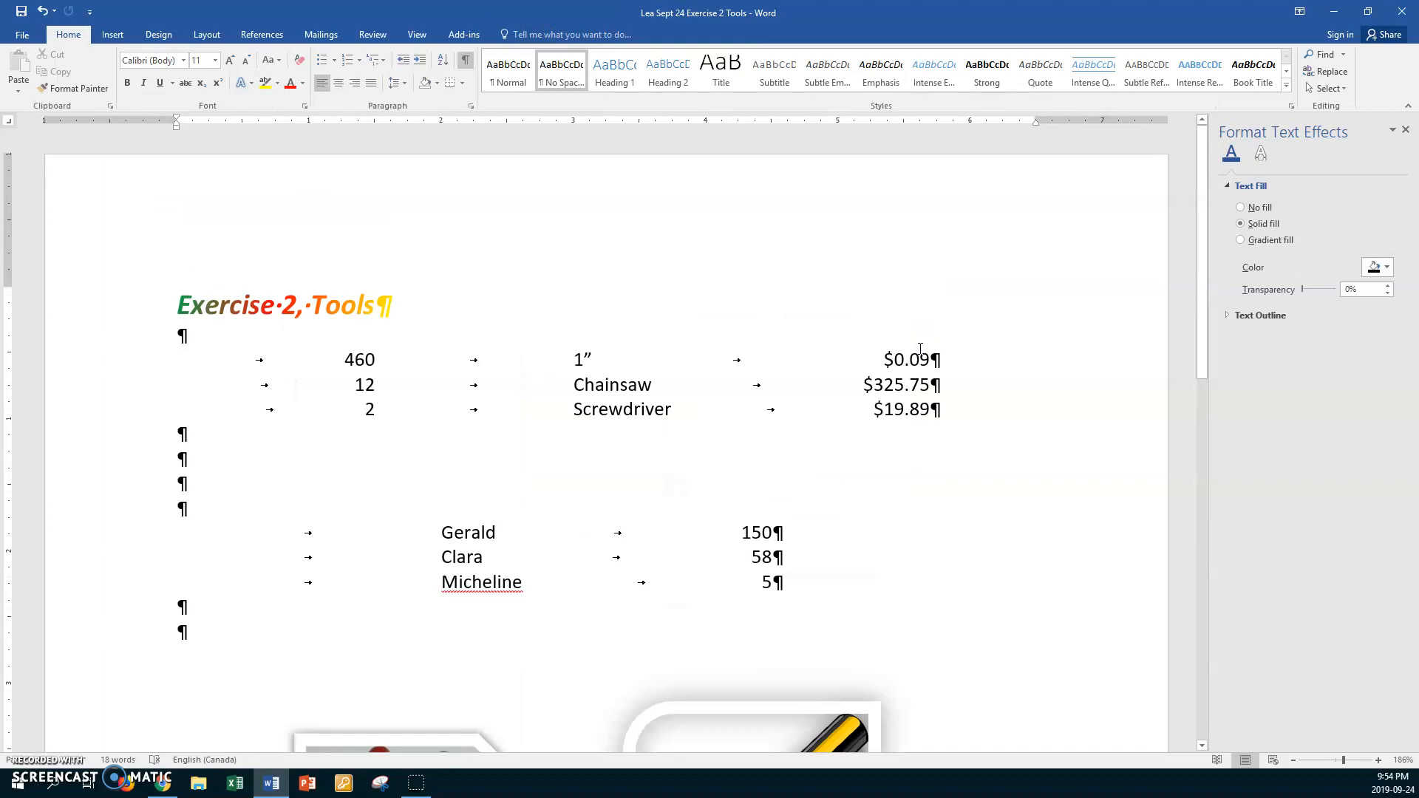
{"action": "scroll", "coordinate": [920, 348], "scroll_direction": "down", "scroll_amount": 3}
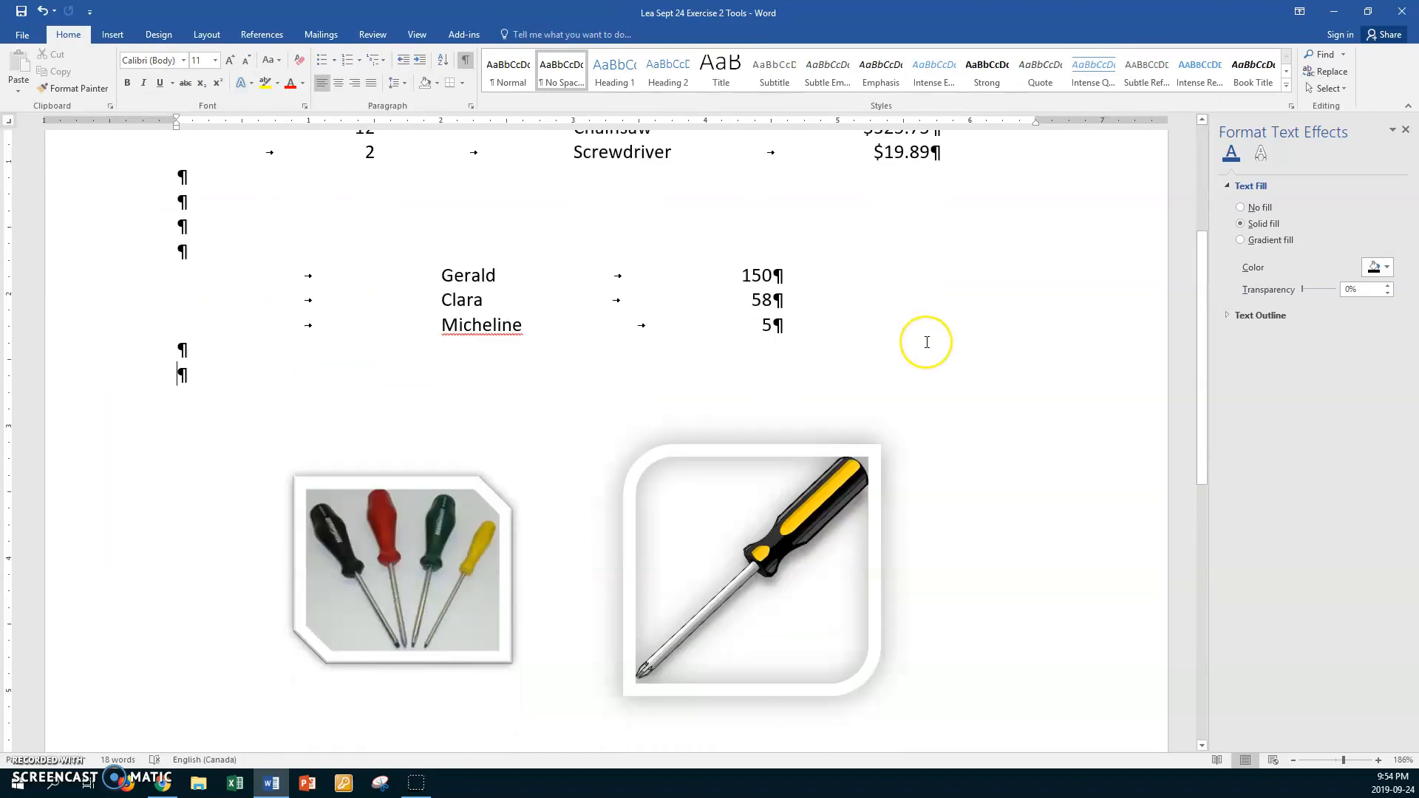